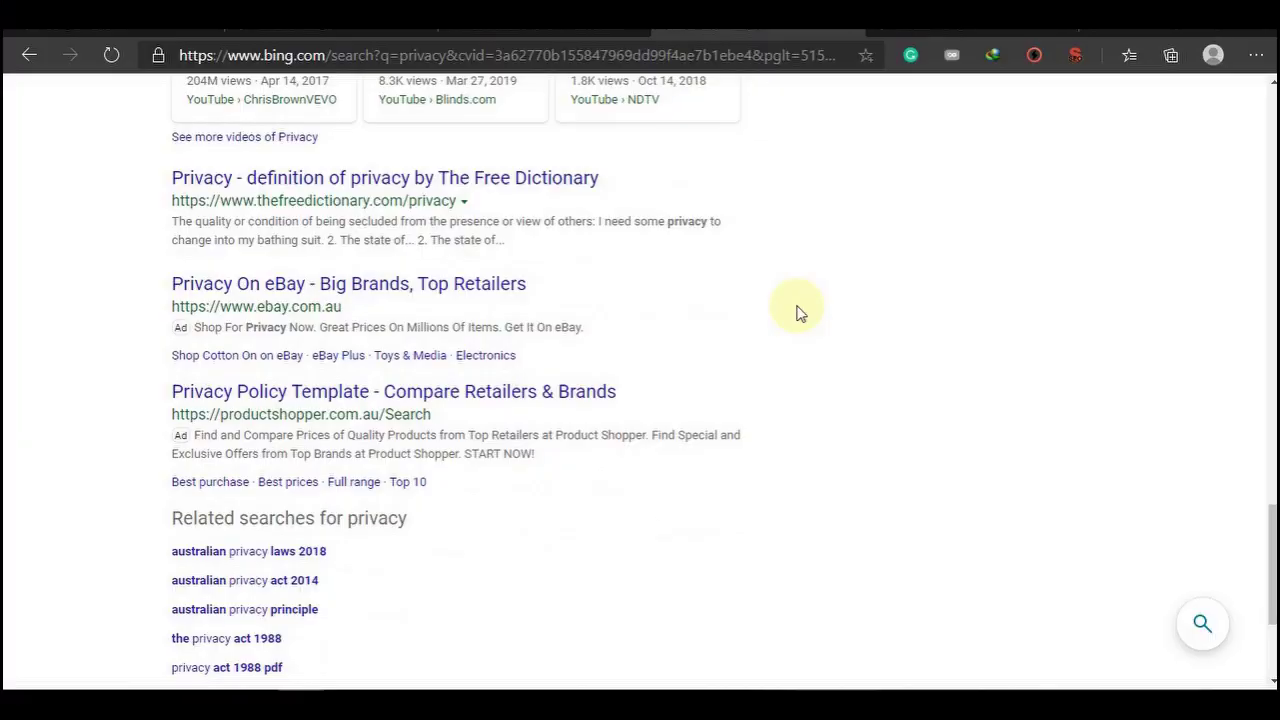
scroll(800, 313, "down", 2)
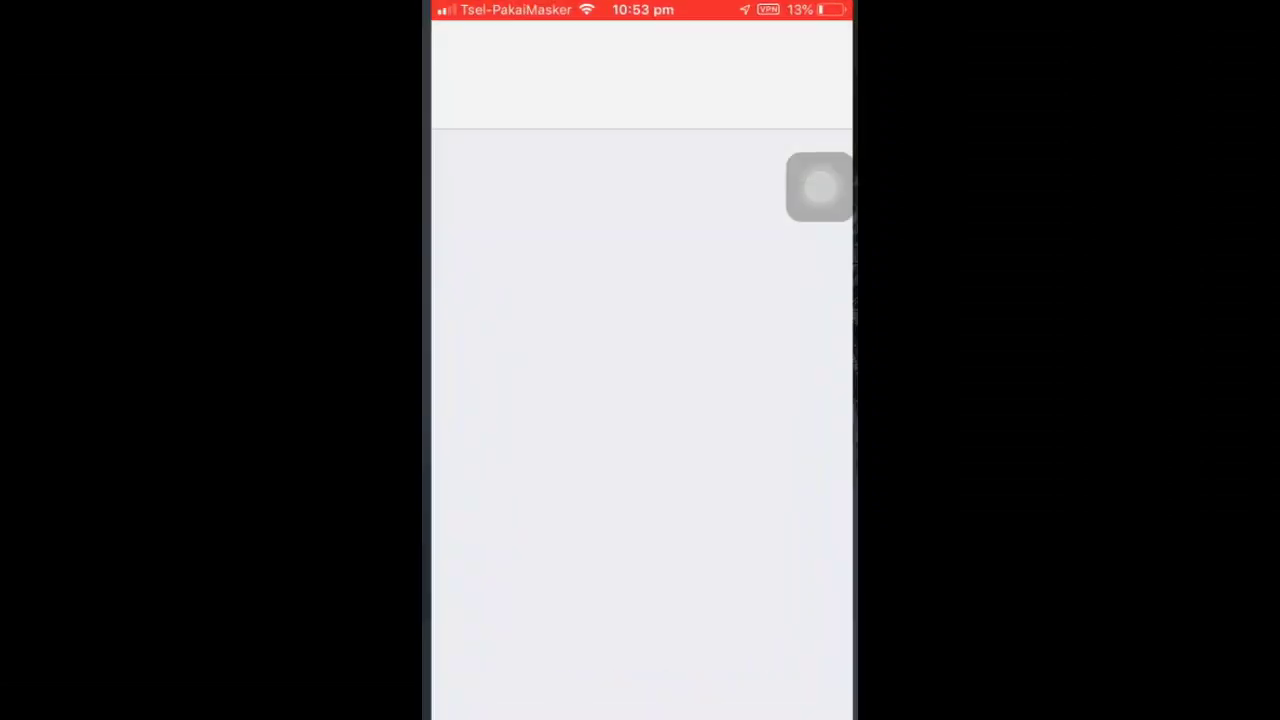
Turn off Location Services in the iPhone's privacy settings and open Share My Location
left_click(810, 588)
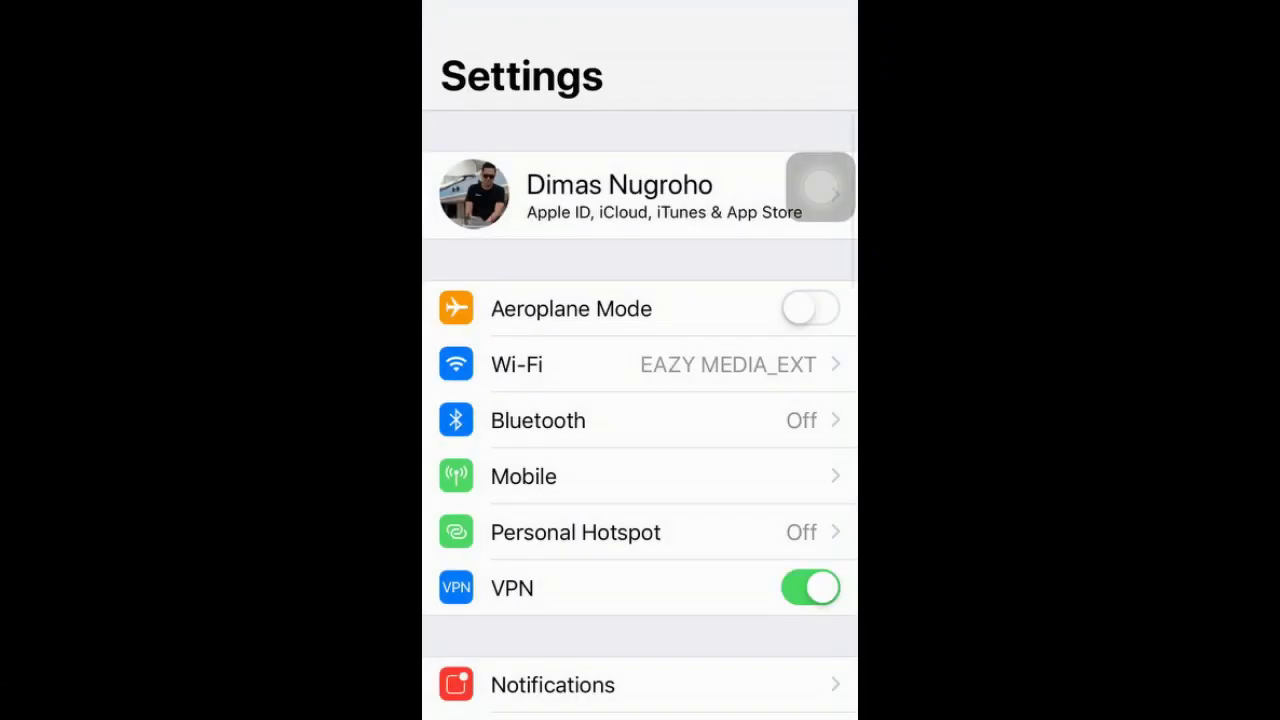
scroll(640, 400, "down", 5)
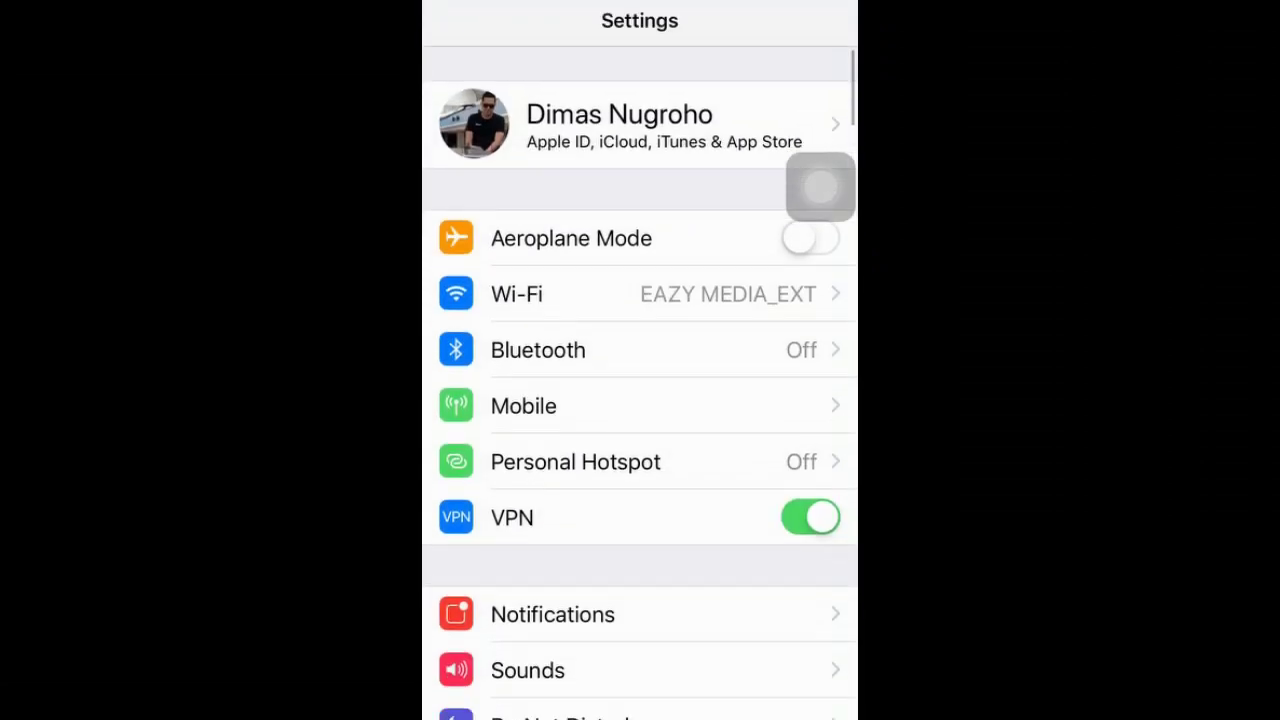
scroll(640, 400, "down", 5)
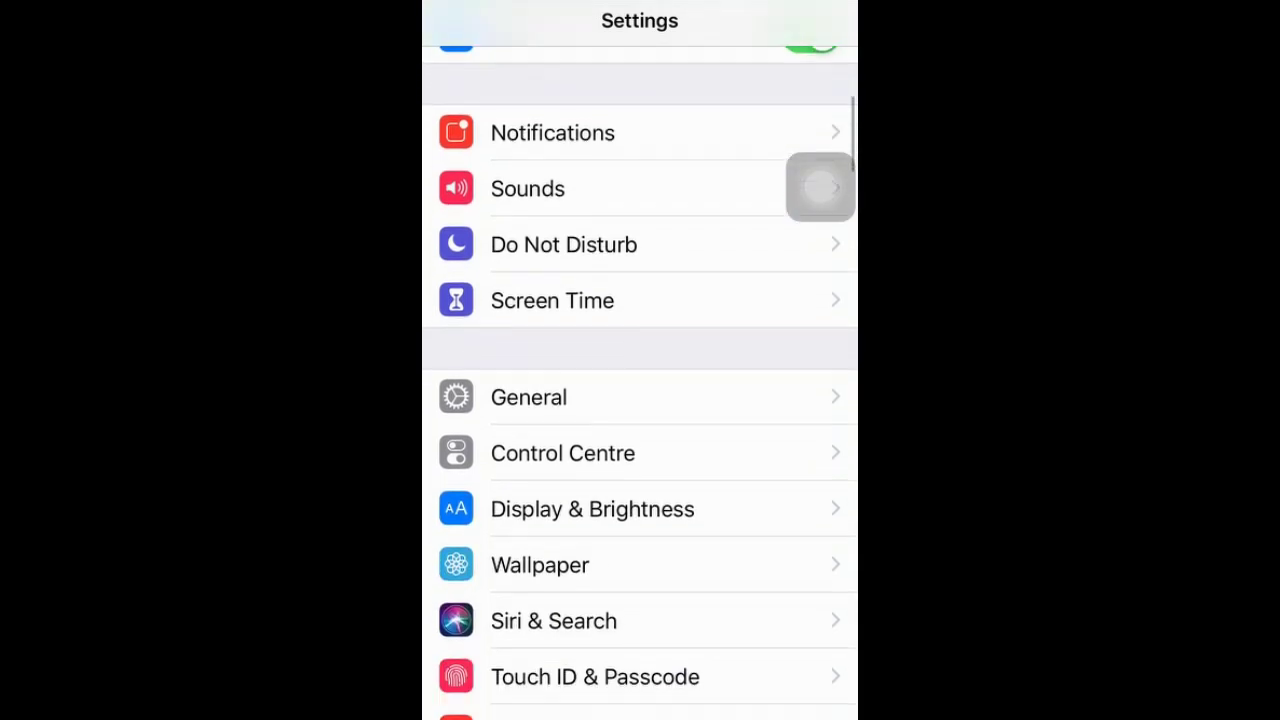
left_click(526, 544)
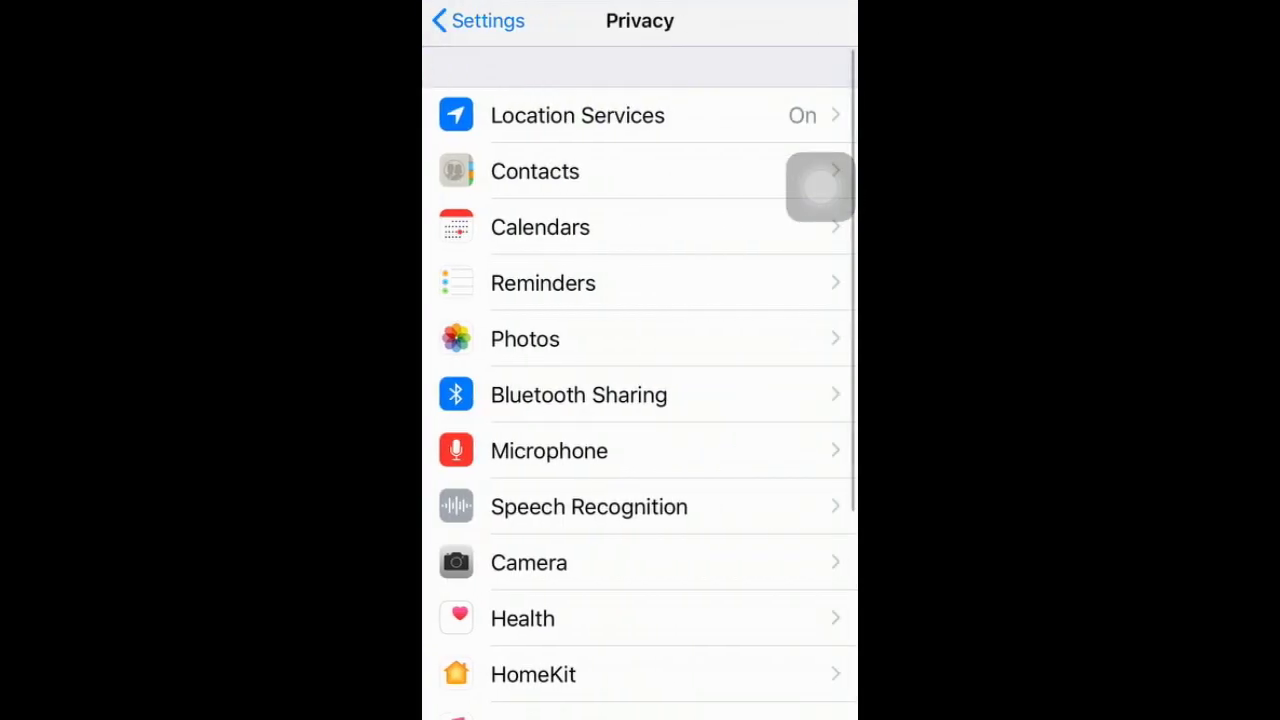
left_click(578, 115)
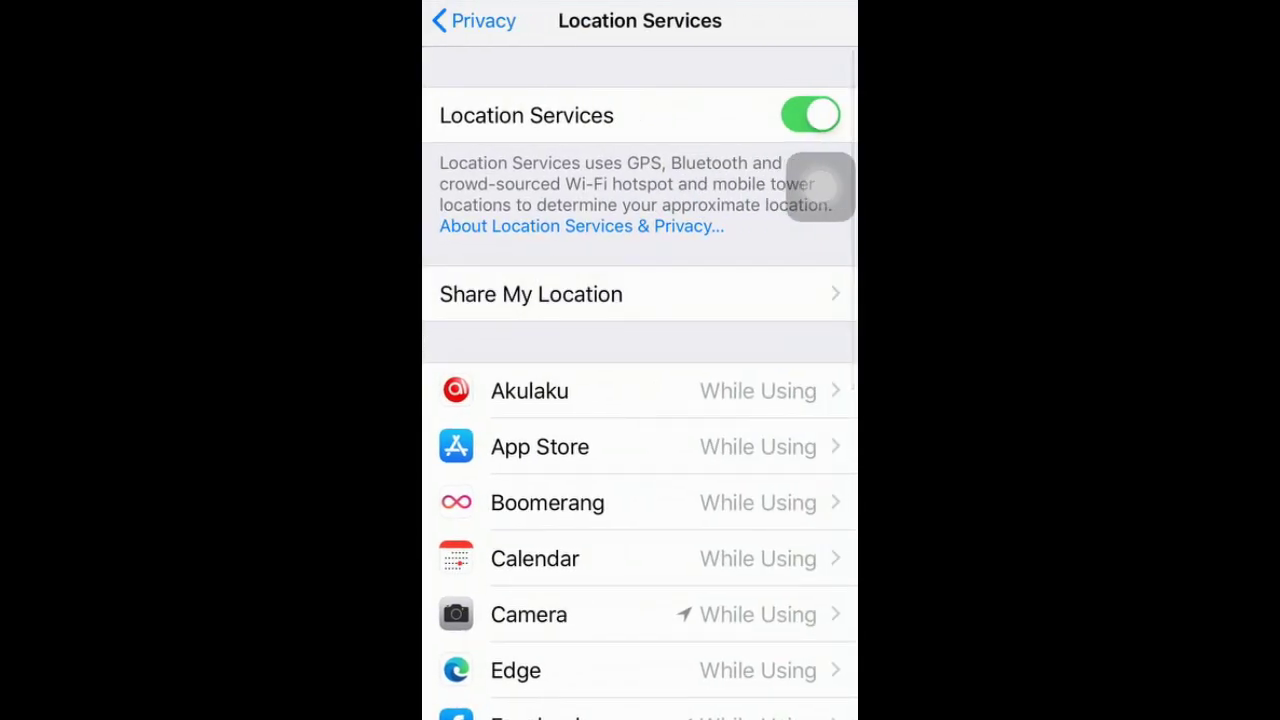
left_click(810, 115)
left_click(640, 631)
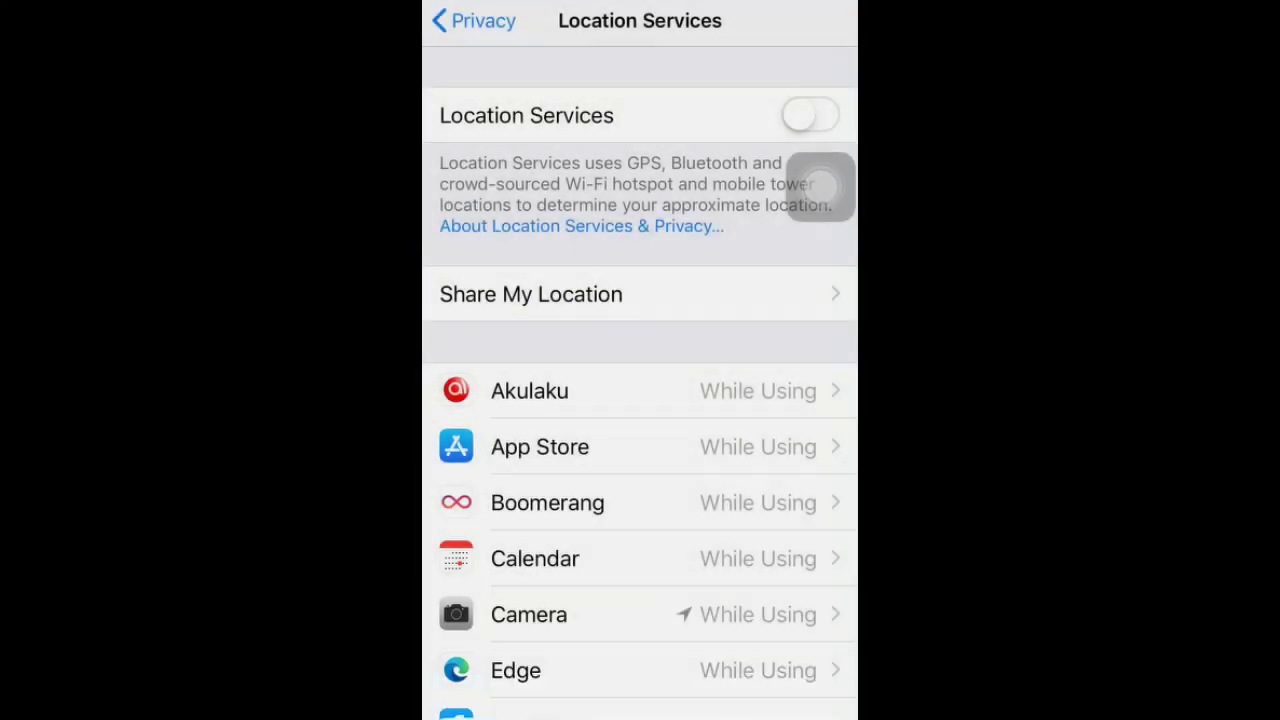
left_click(530, 294)
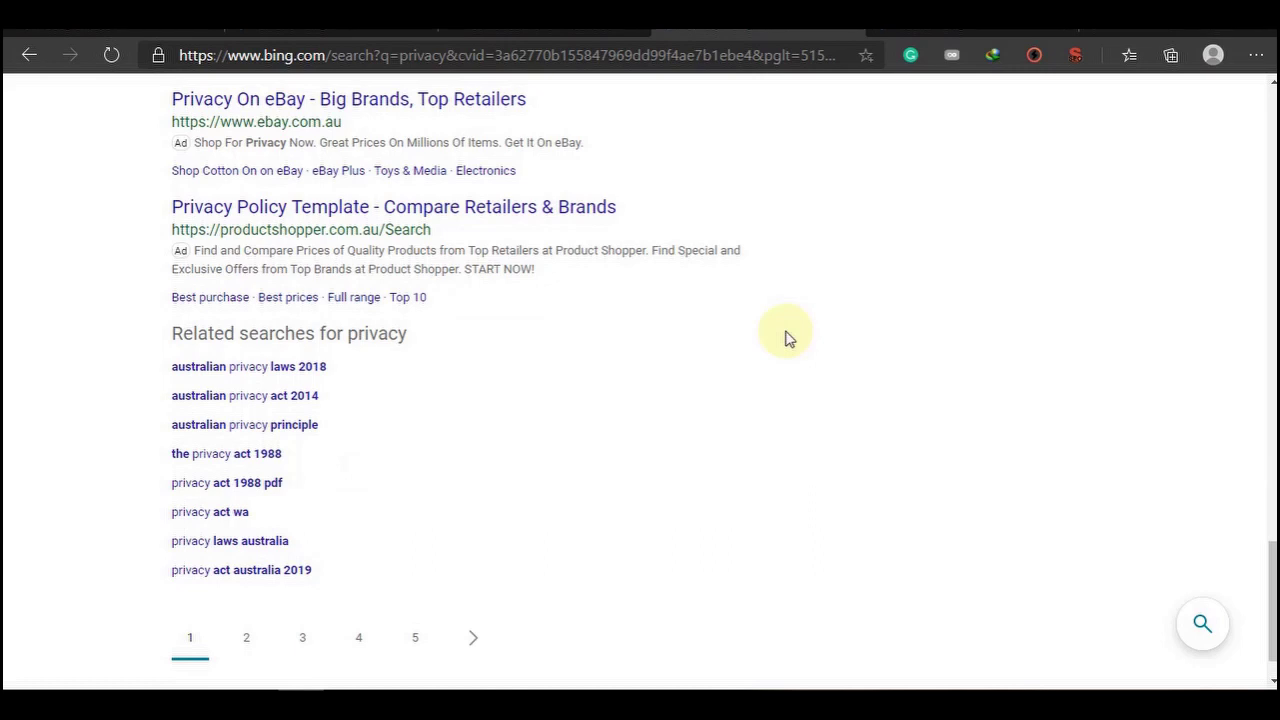
scroll(785, 412, "down", 1)
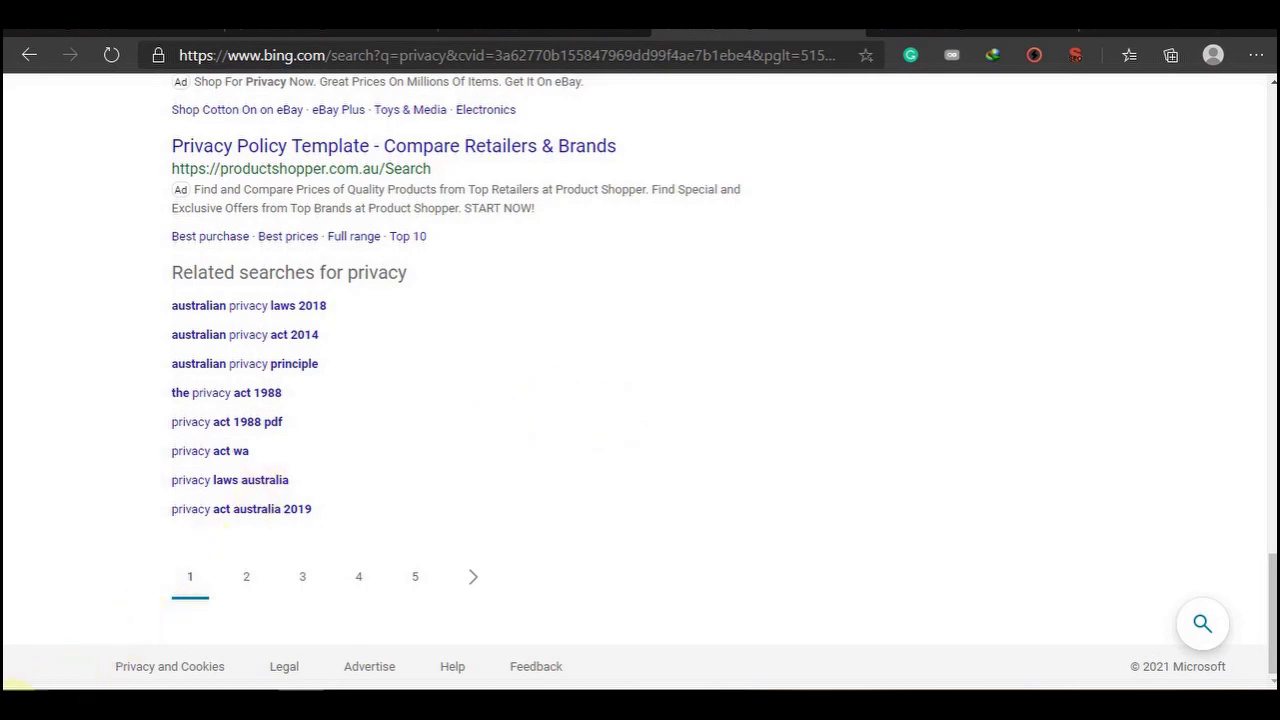
Turn off location access for this device in the Windows privacy settings
left_click(18, 700)
mouse_move(20, 623)
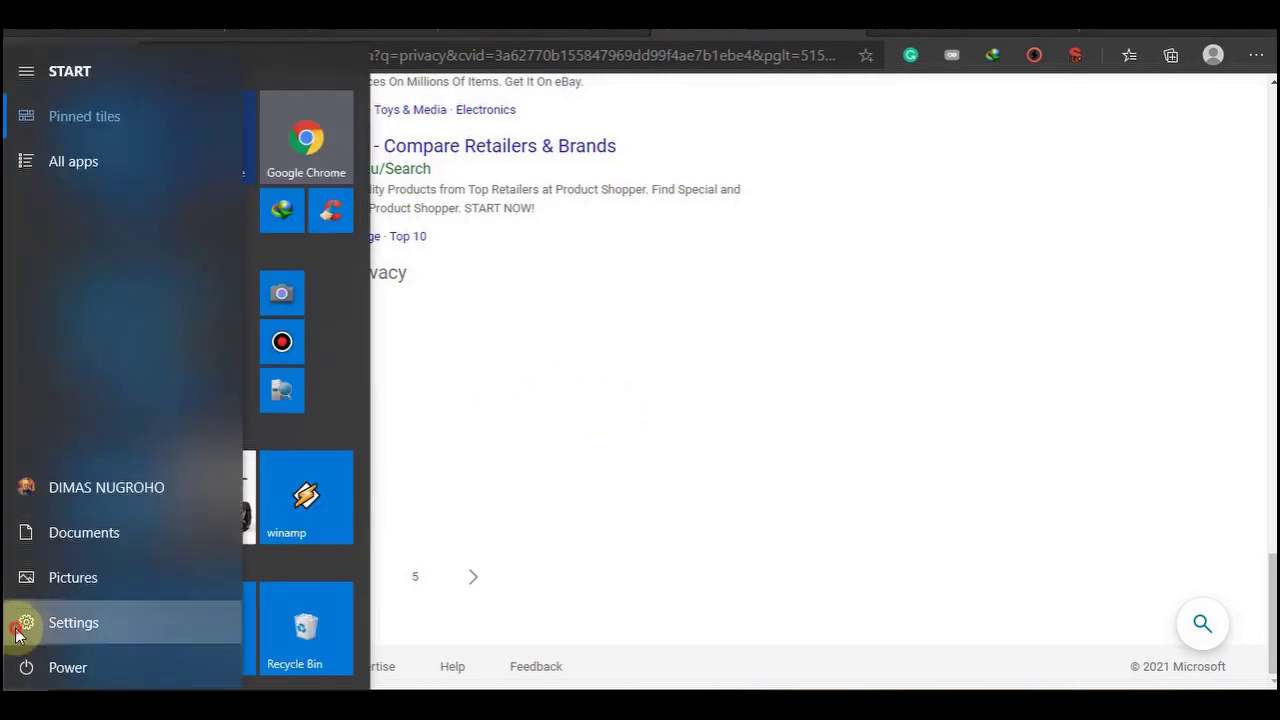
left_click(74, 623)
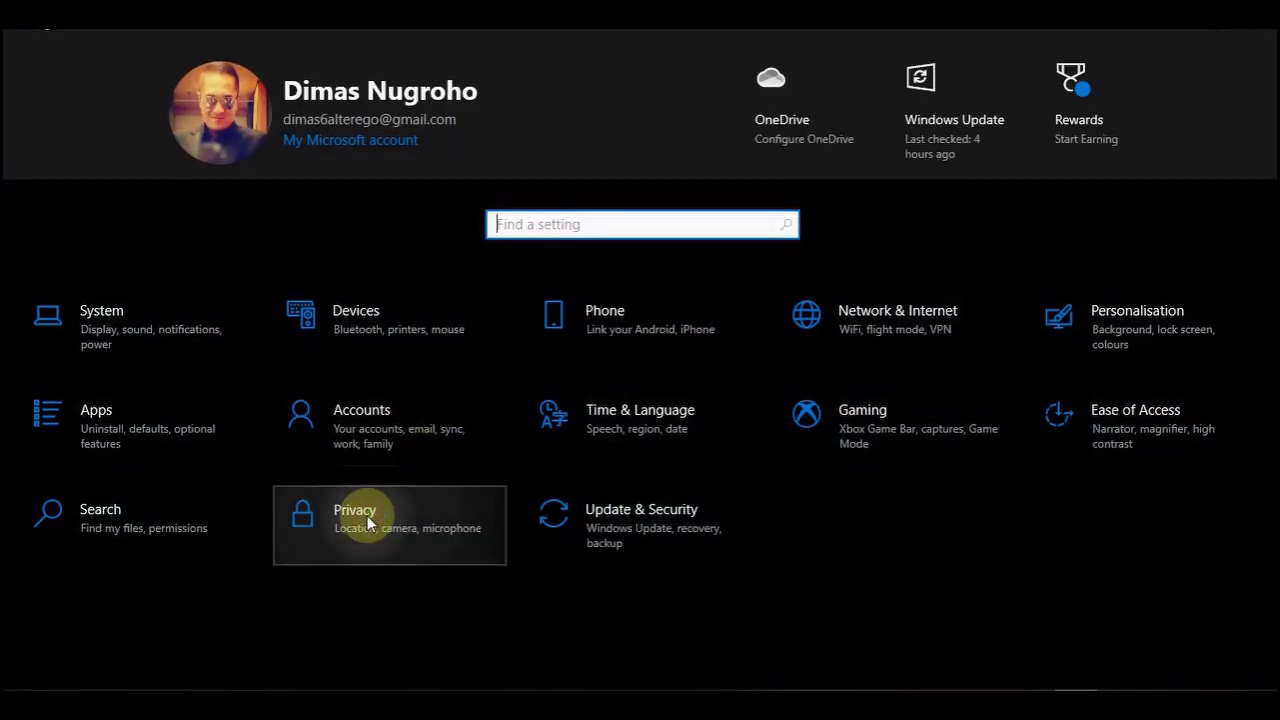
left_click(368, 522)
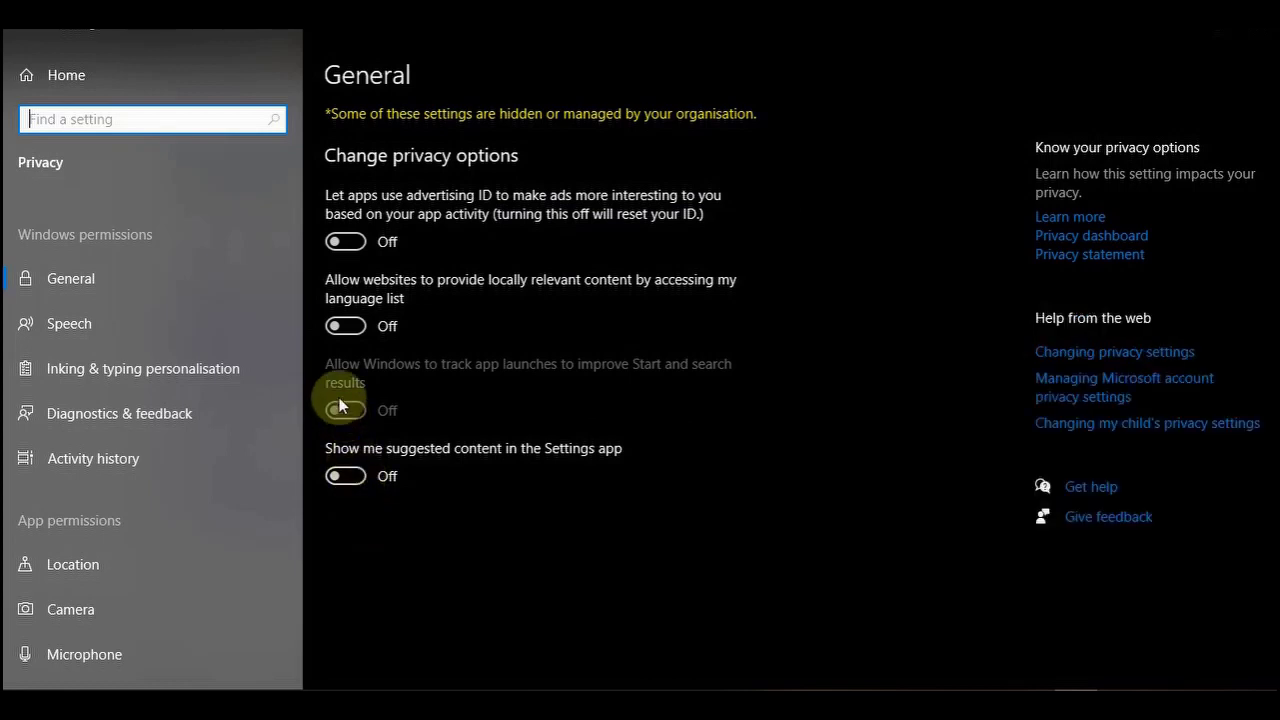
left_click(89, 563)
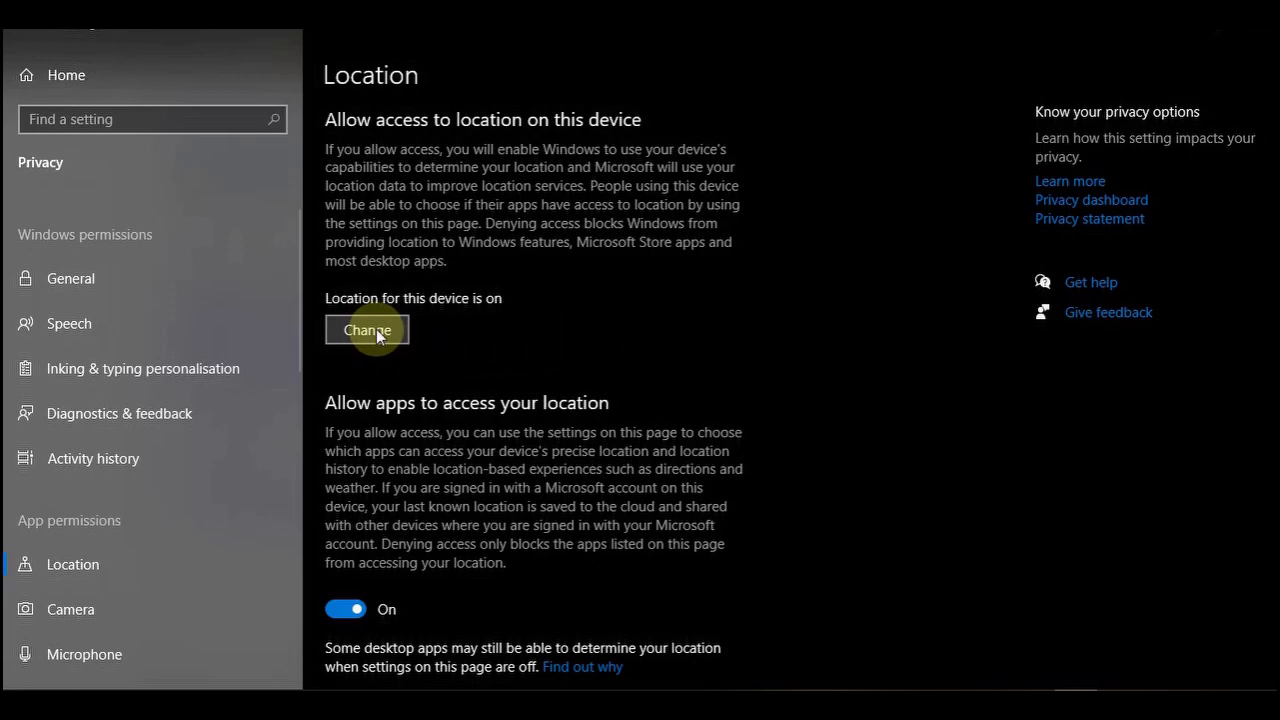
left_click(378, 334)
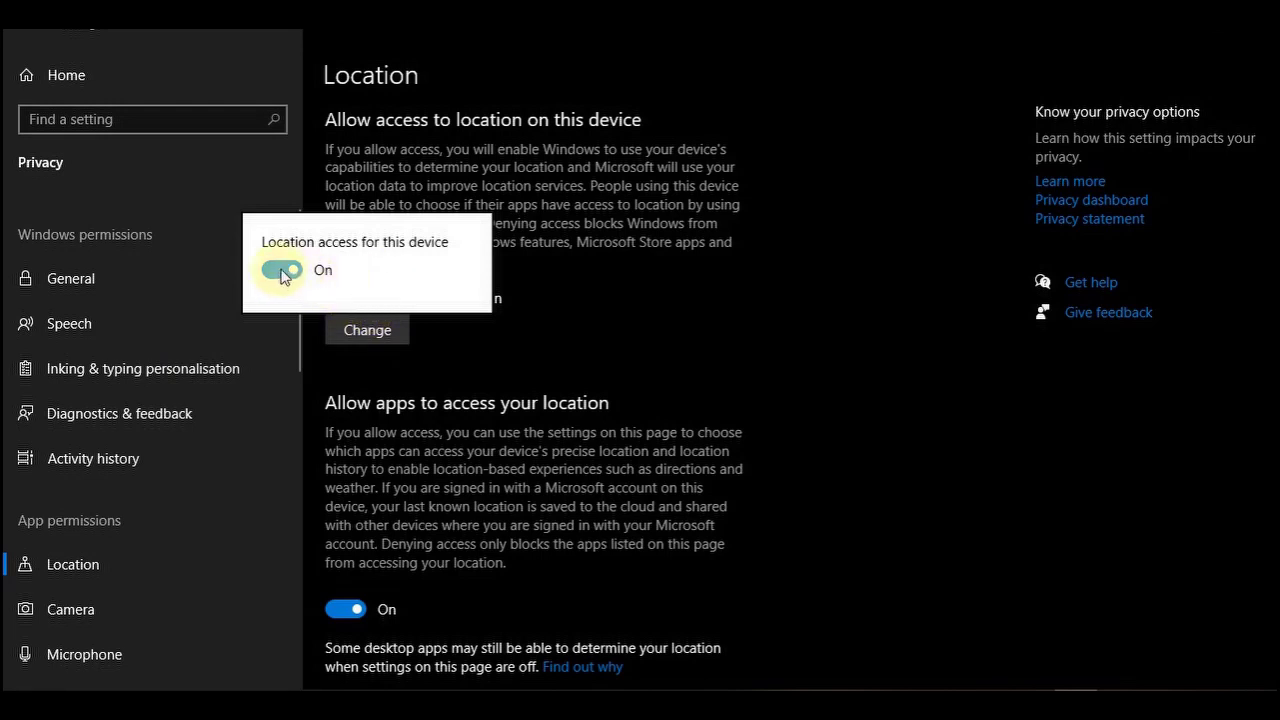
left_click(281, 270)
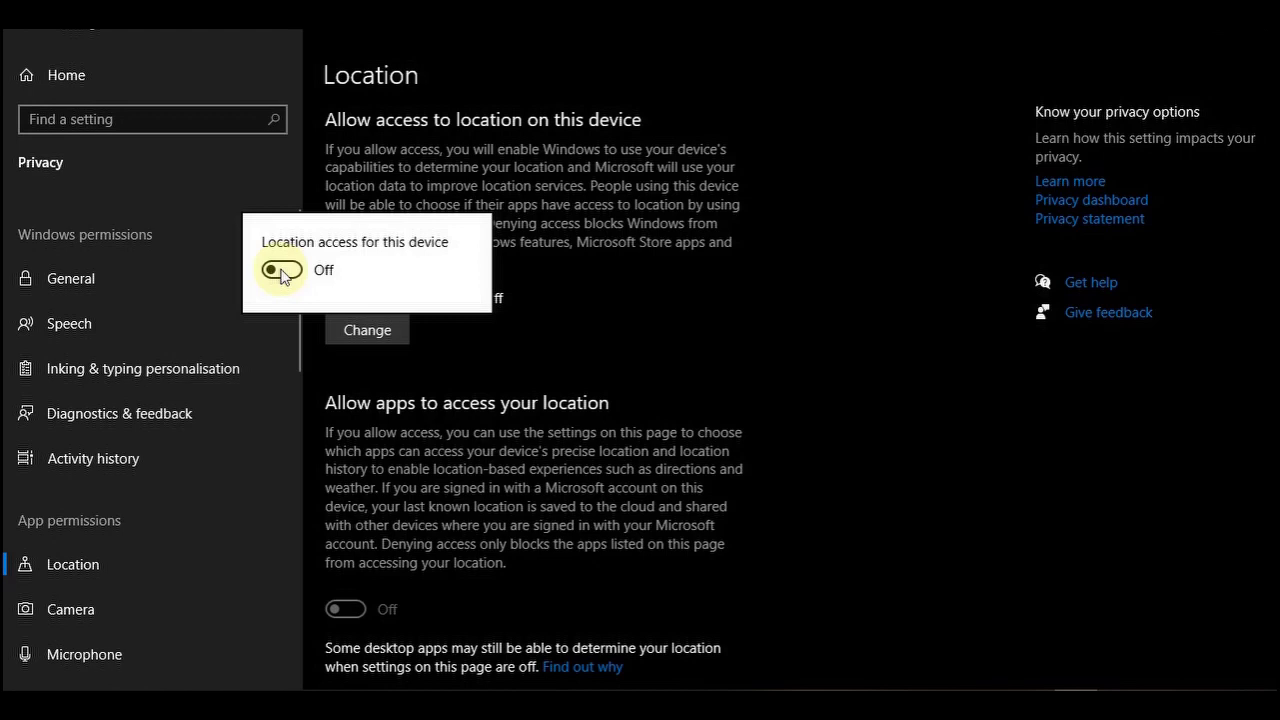
left_click(608, 308)
Review the remaining Location options, from app access and history through geofencing, and close the Settings window
scroll(621, 316, "down", 5)
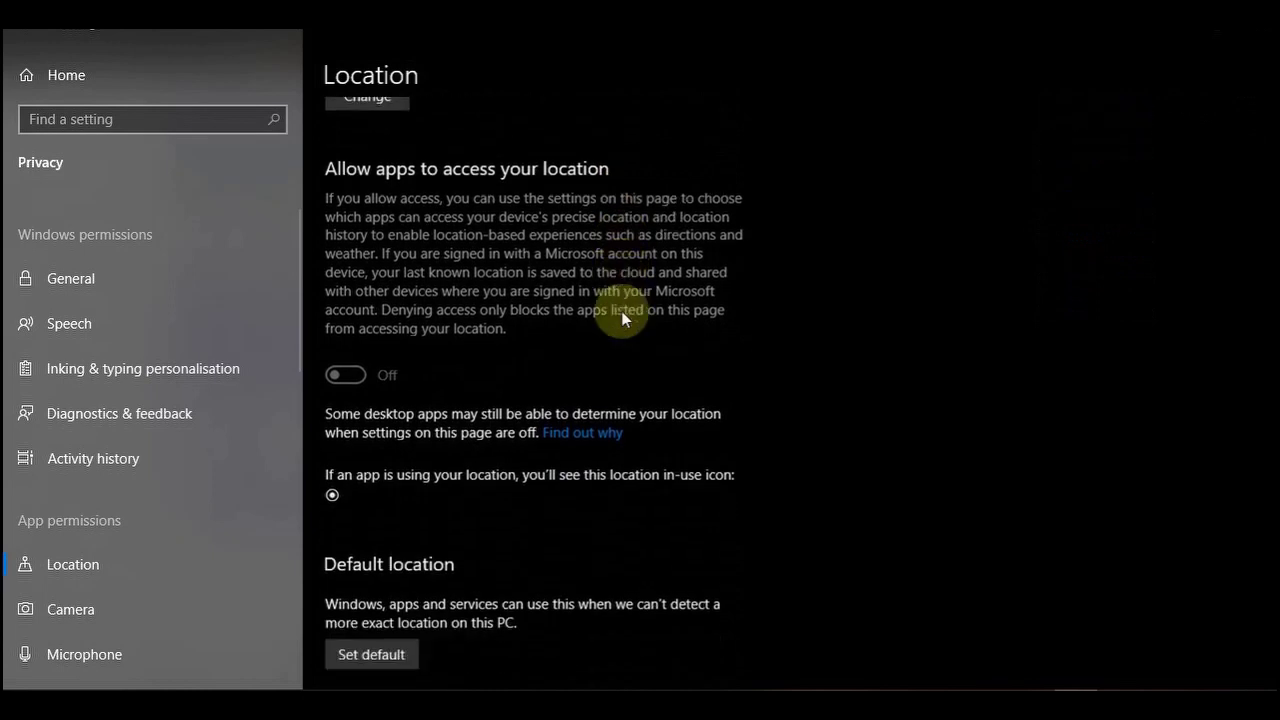
scroll(621, 316, "down", 3)
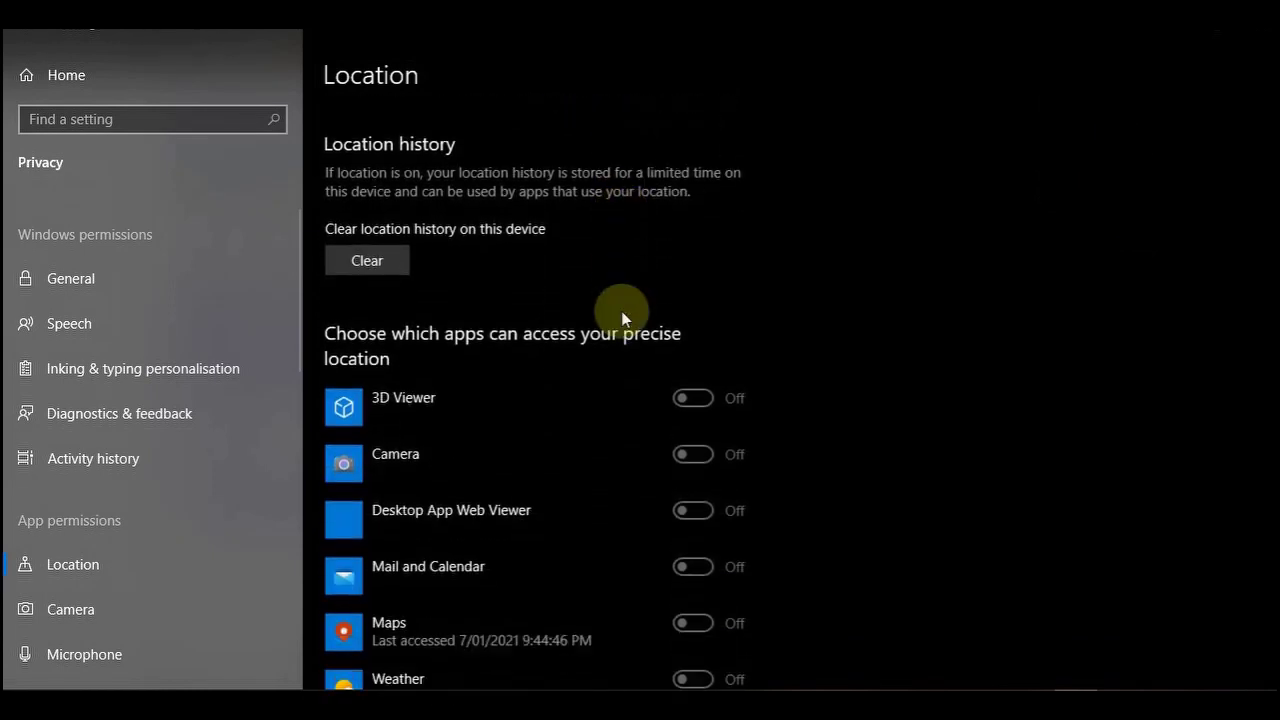
scroll(620, 316, "down", 2)
scroll(620, 316, "down", 3)
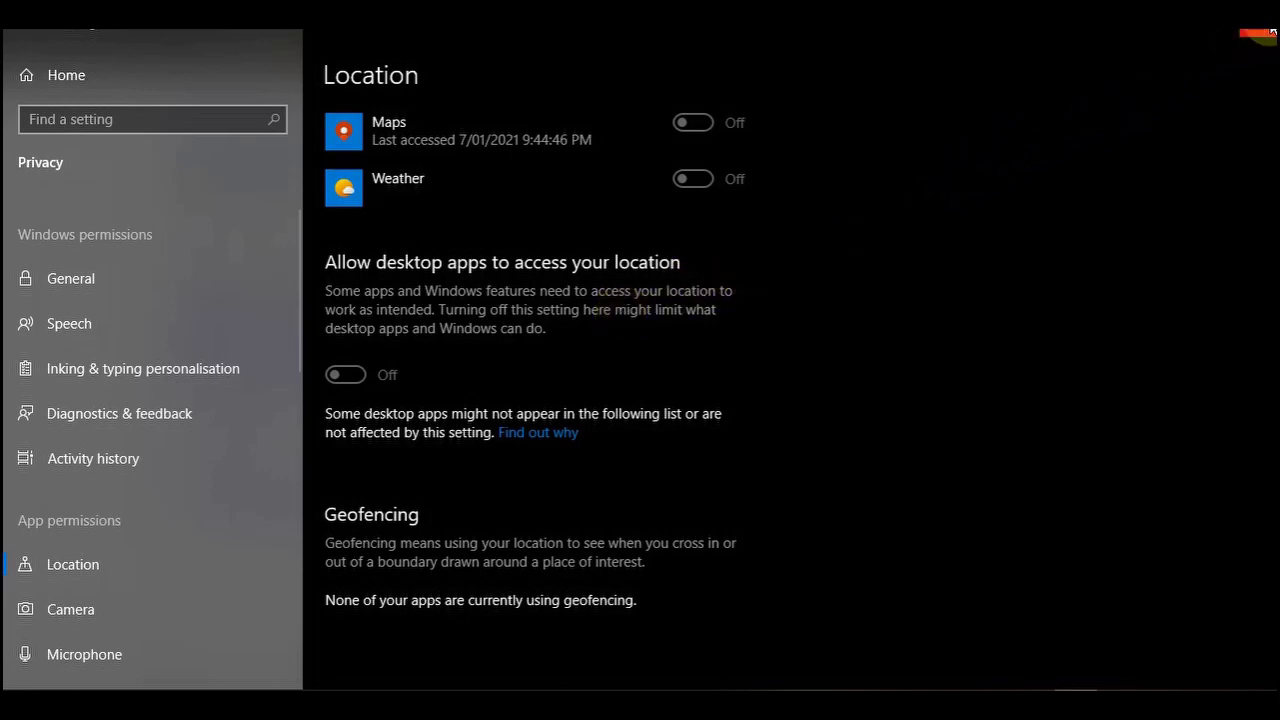
left_click(1258, 39)
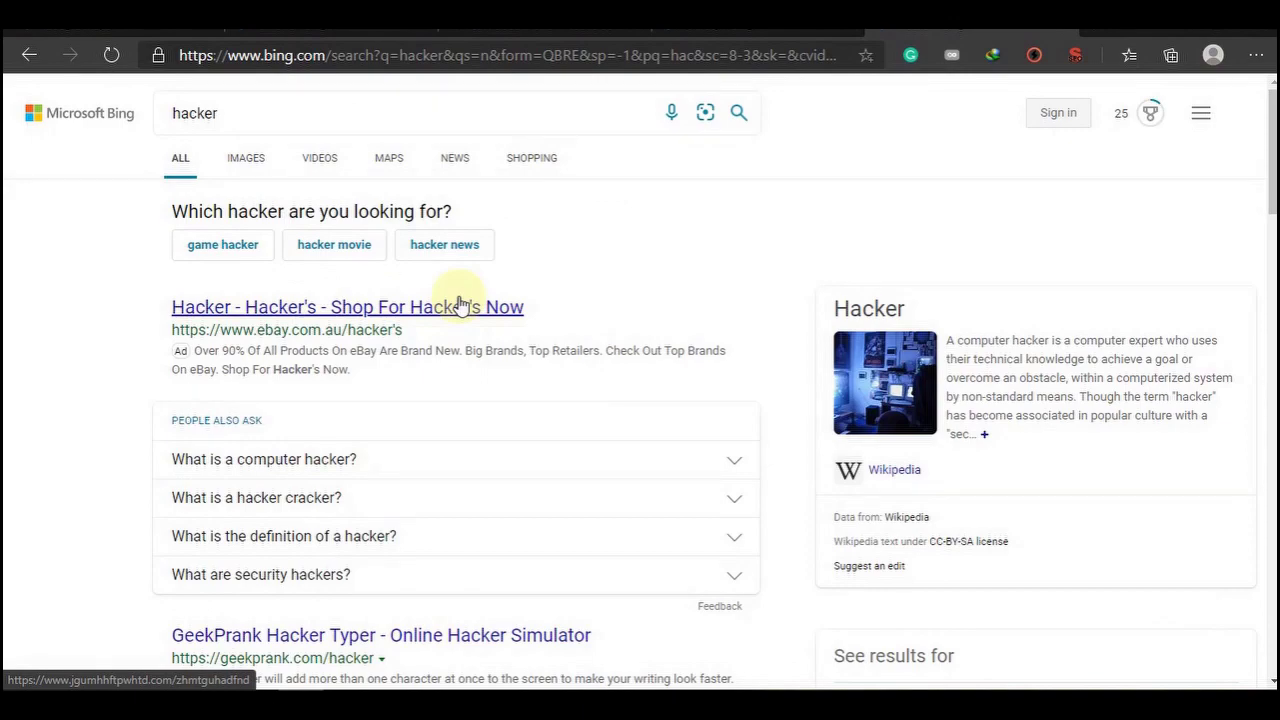
scroll(460, 305, "down", 4)
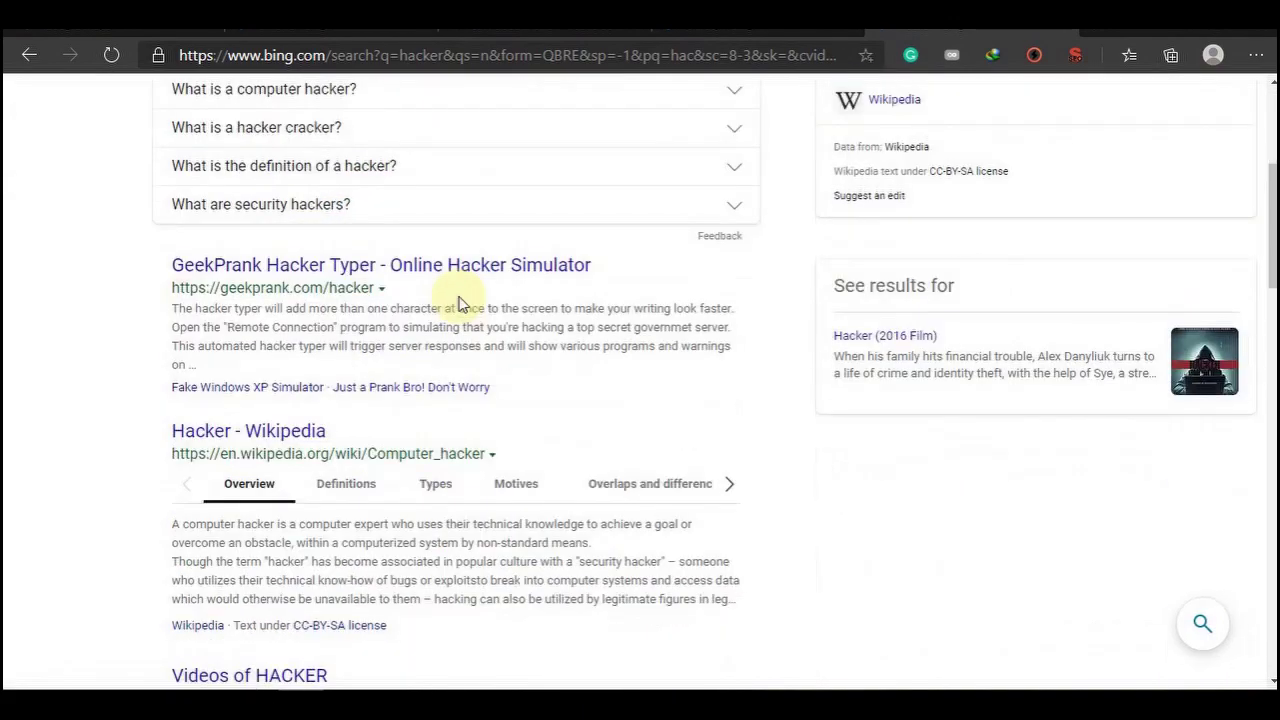
scroll(460, 305, "down", 4)
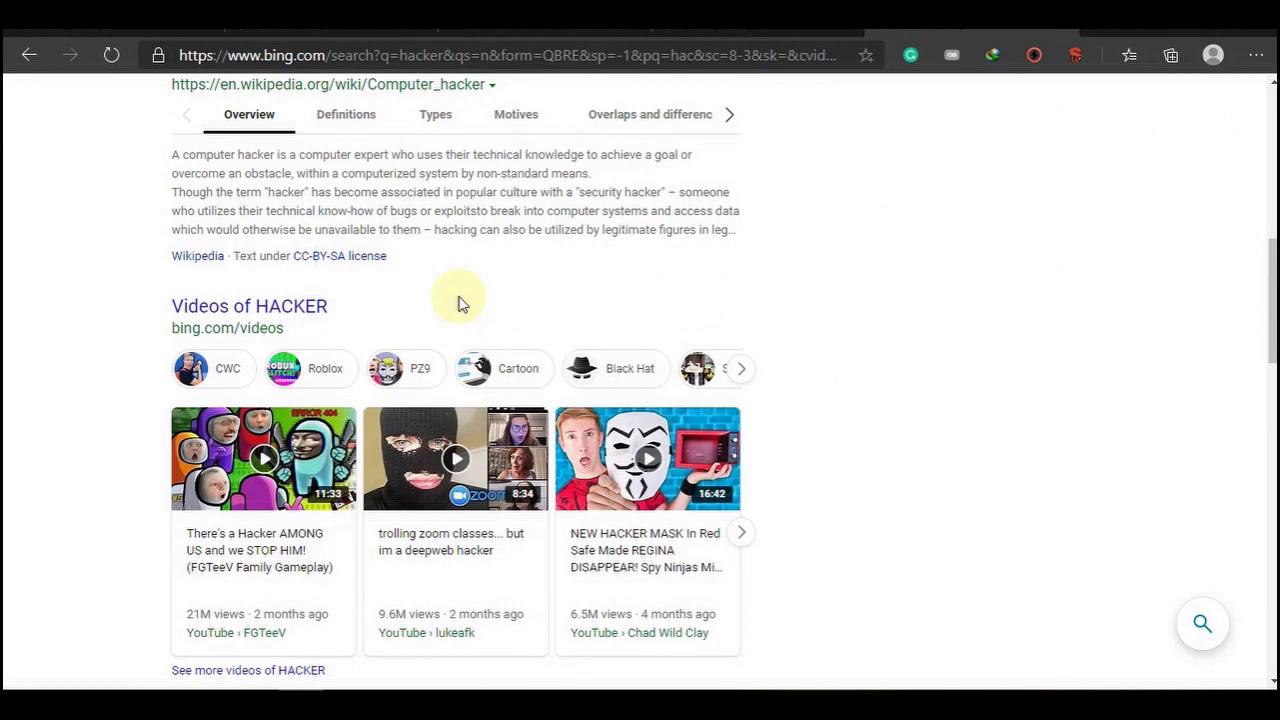
scroll(460, 305, "down", 1)
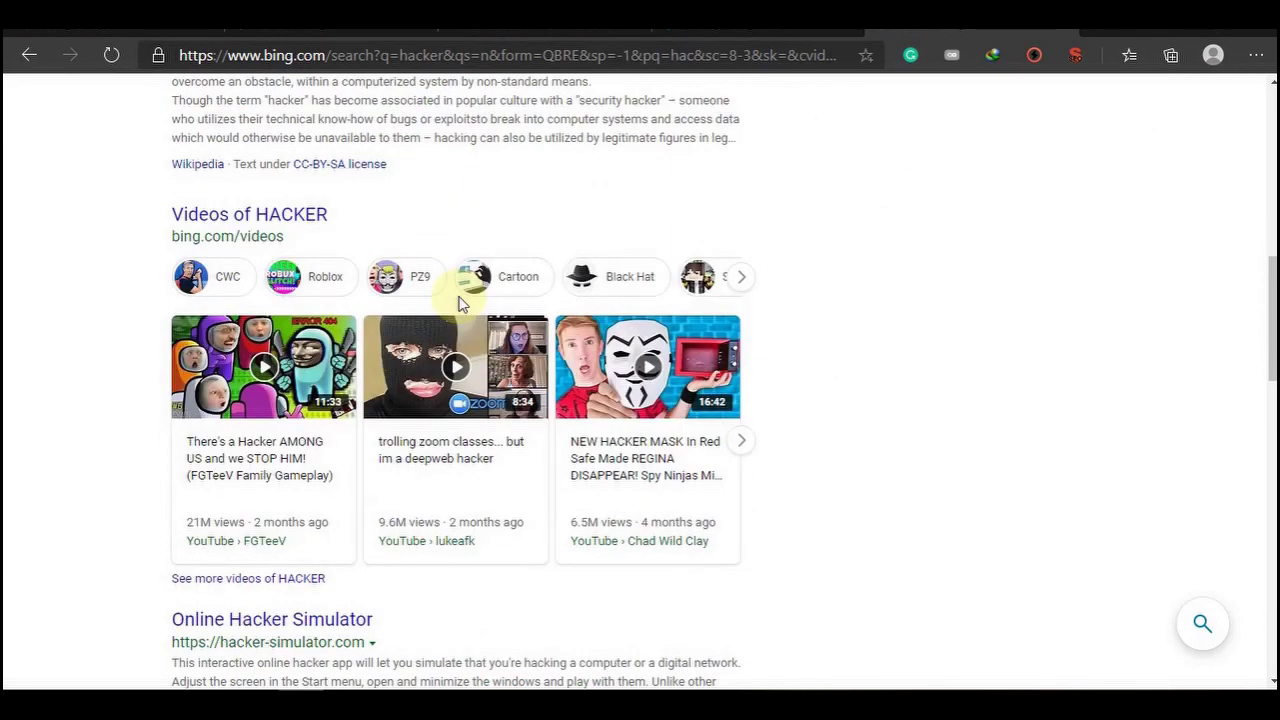
scroll(460, 305, "down", 1)
scroll(460, 305, "down", 2)
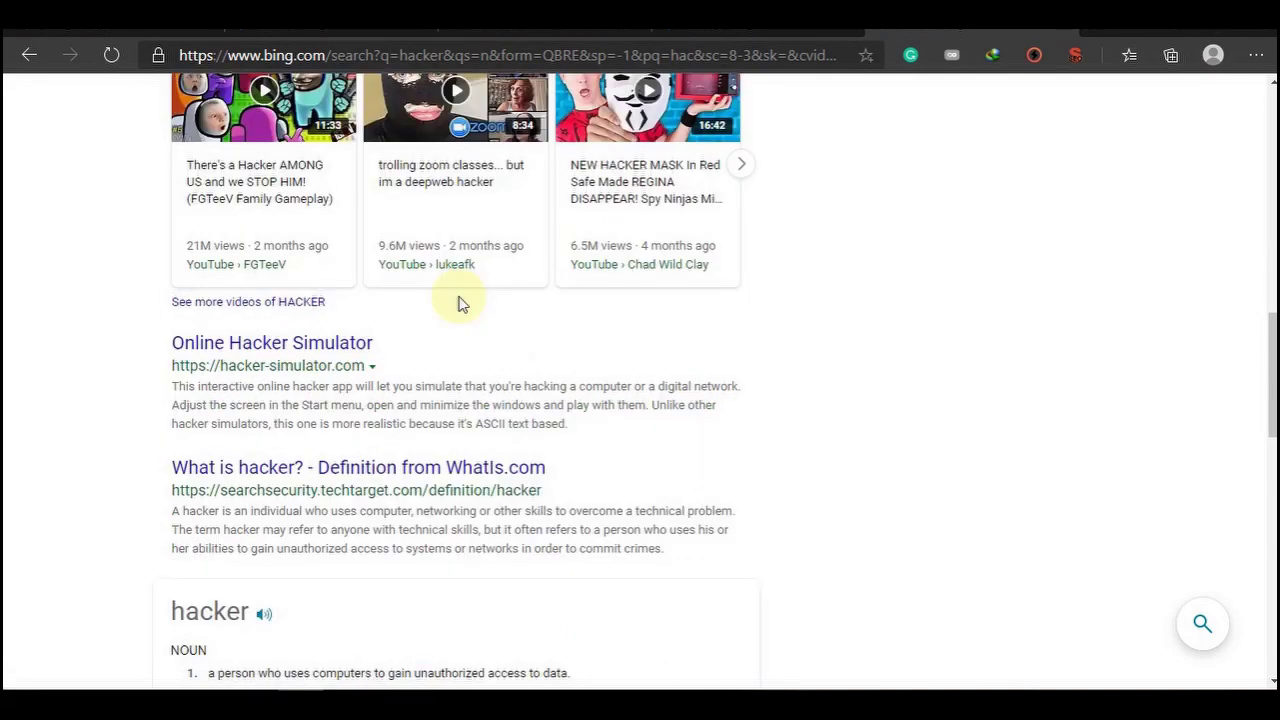
scroll(460, 305, "down", 2)
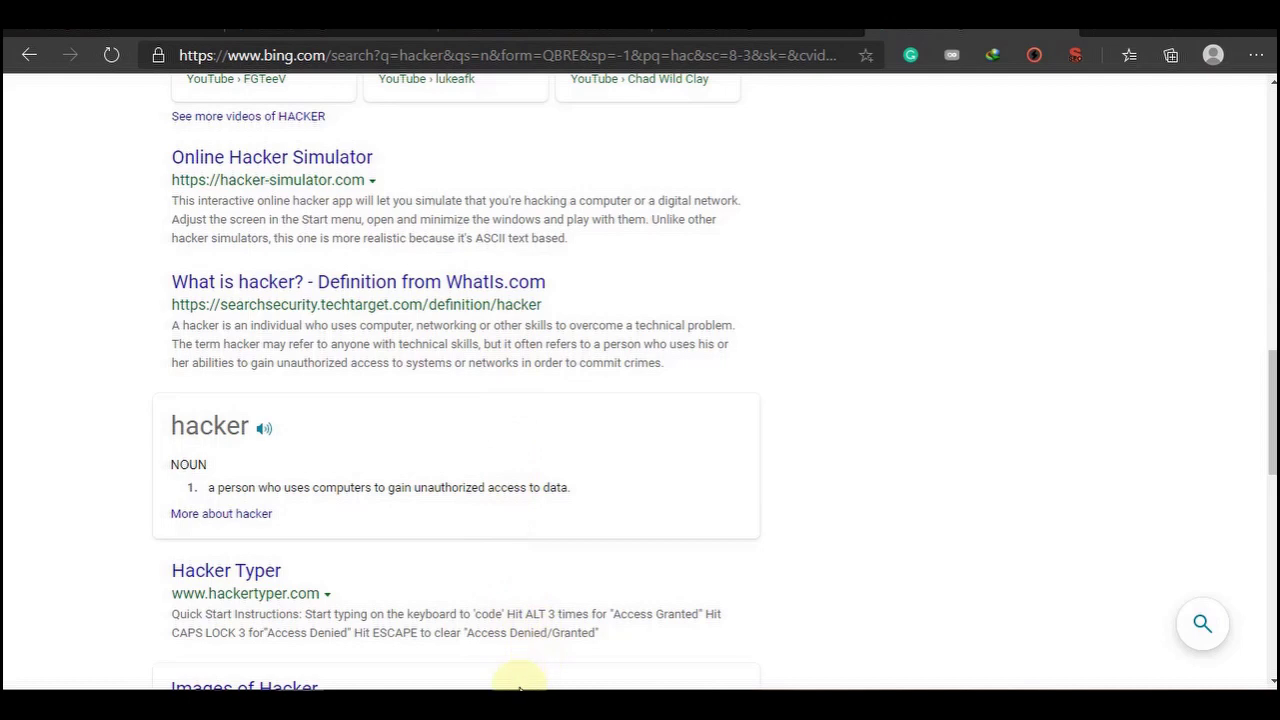
Switch to Avast SecureLine VPN and browse its list of server locations, keeping the current one
mouse_move(1029, 680)
left_click(1060, 620)
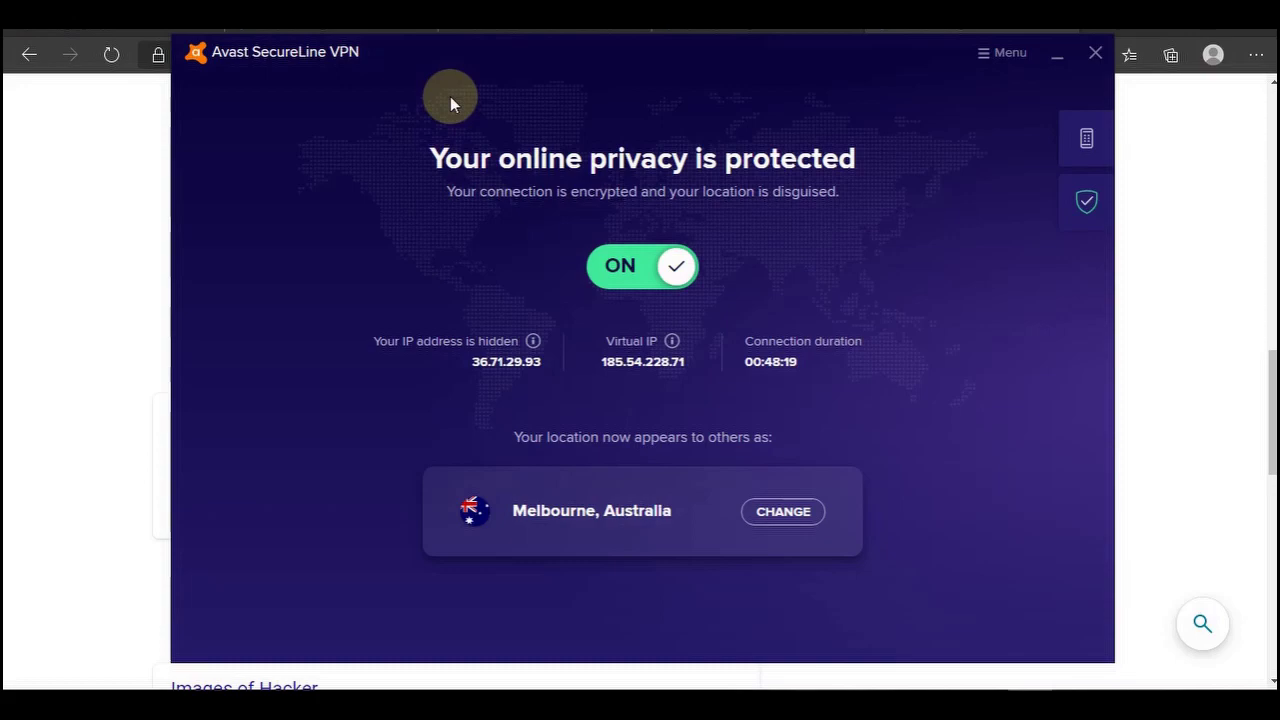
left_click(782, 511)
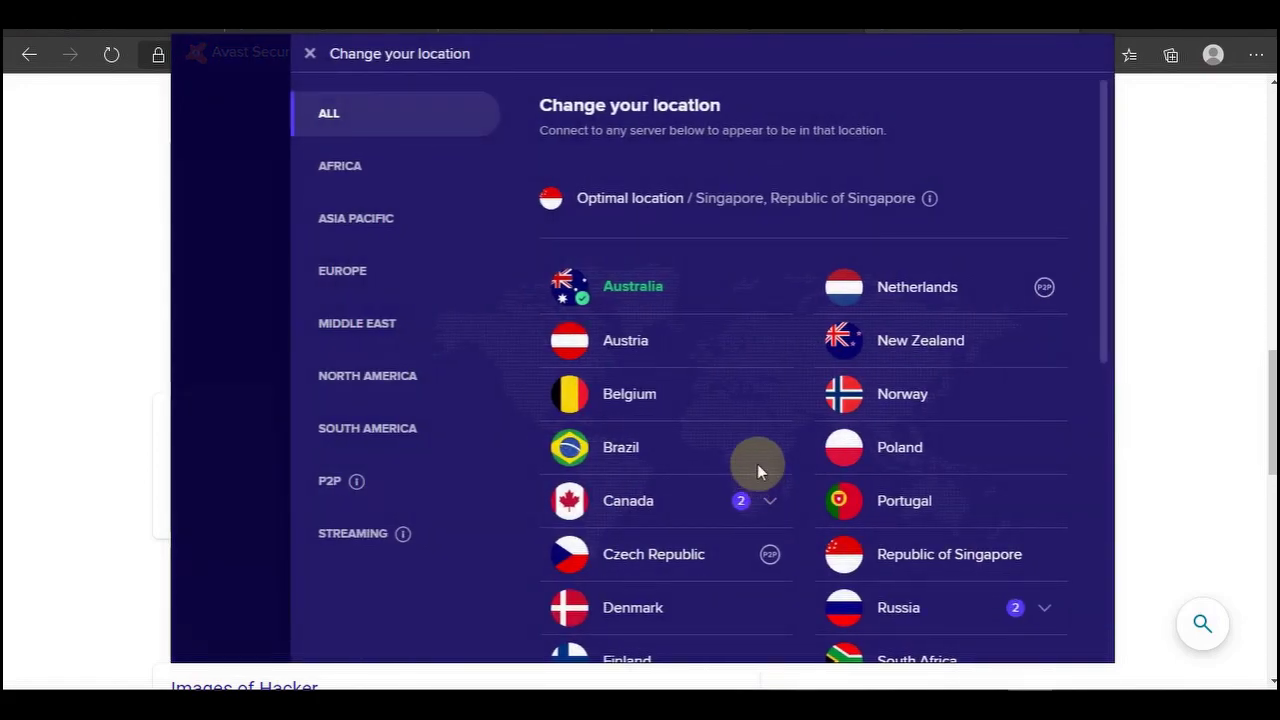
scroll(757, 464, "down", 3)
scroll(757, 464, "down", 1)
scroll(757, 464, "up", 1)
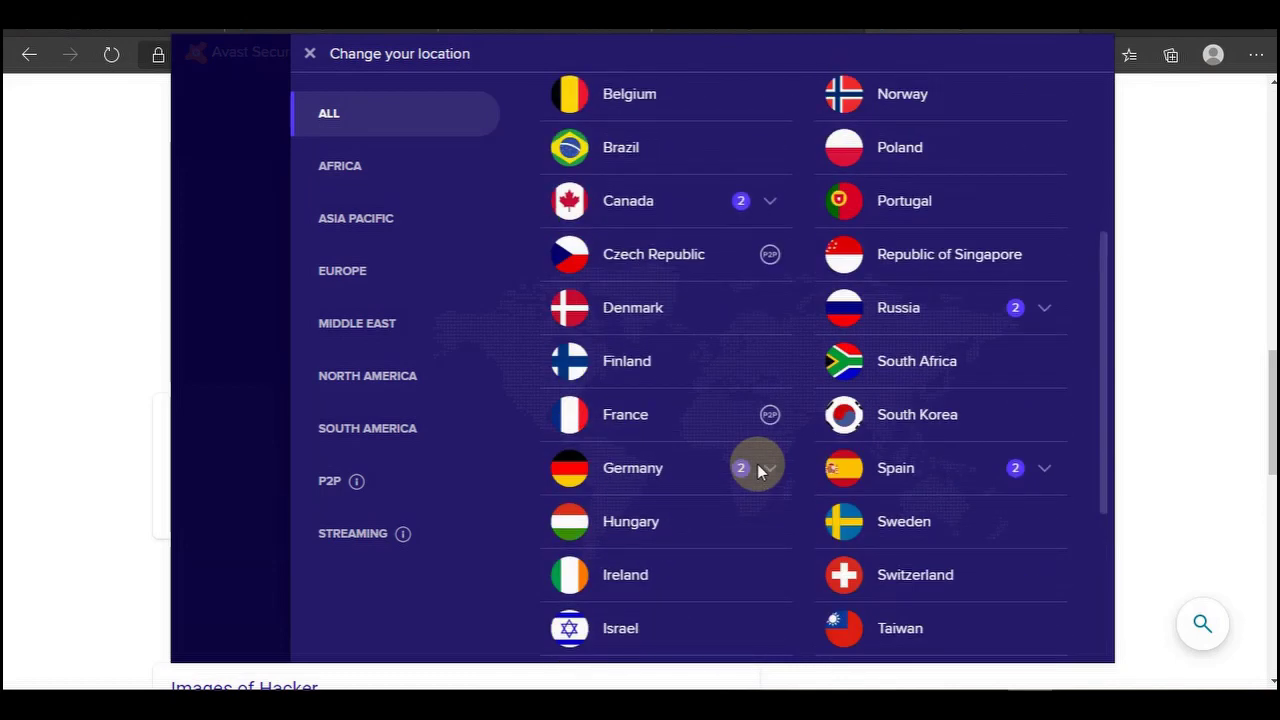
scroll(757, 464, "up", 3)
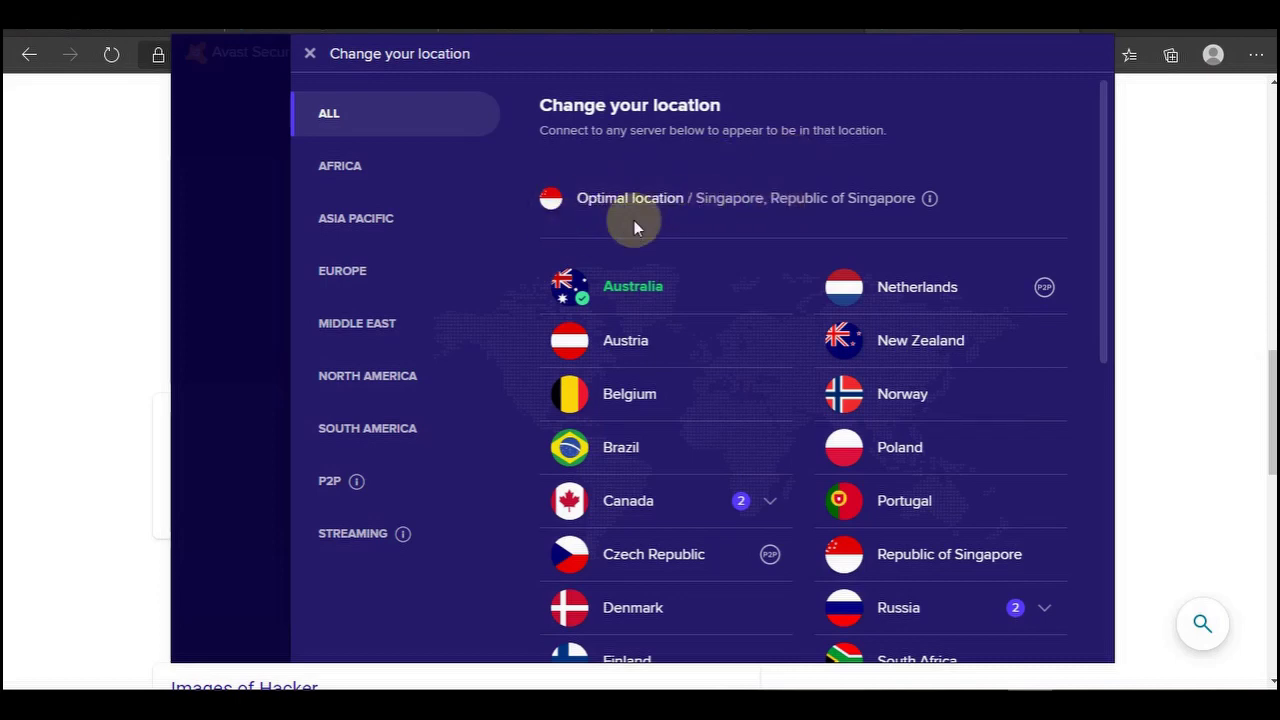
left_click(310, 53)
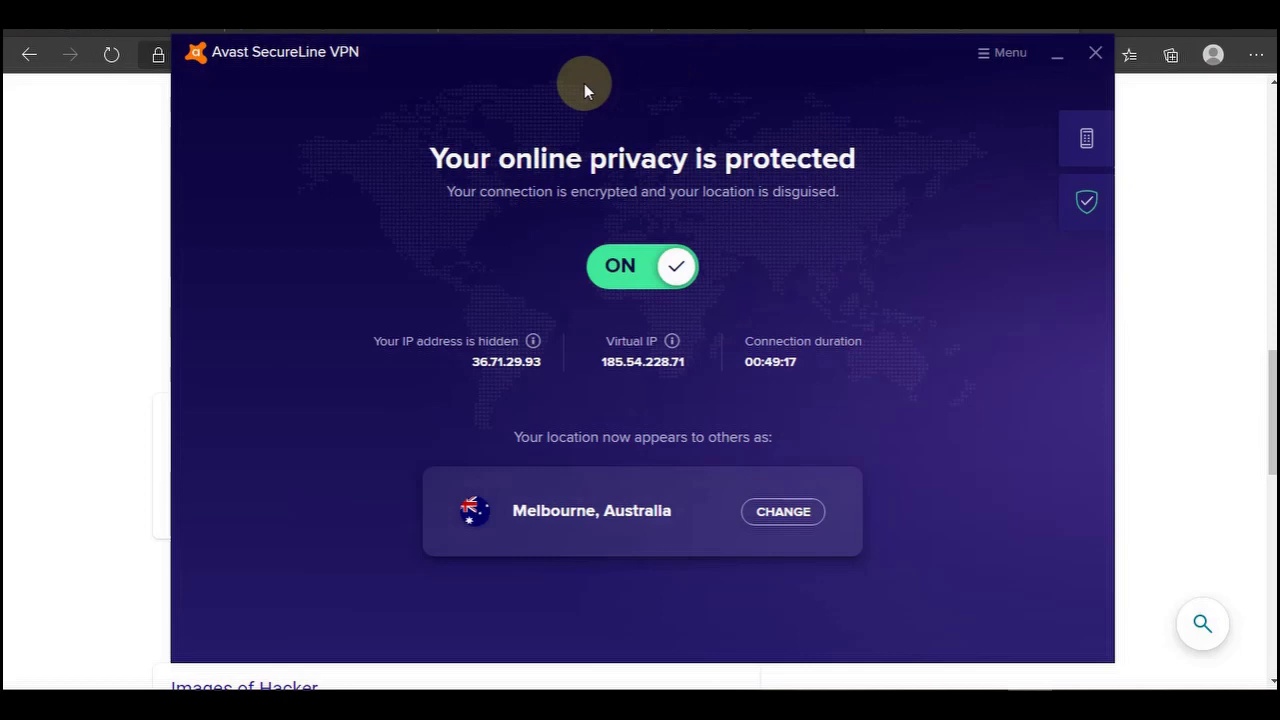
left_click(1143, 60)
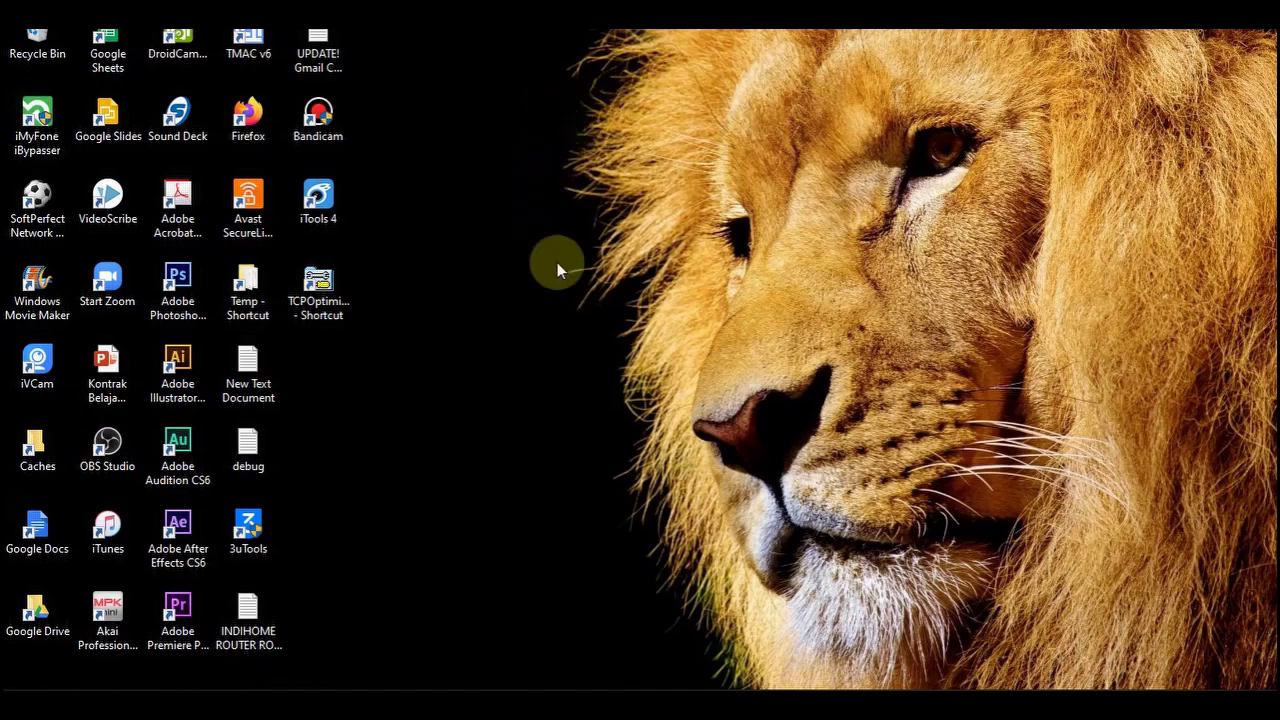
Switch to Technitium MAC Address Changer and apply a random MAC address to the Wi-Fi connection
double_click(250, 38)
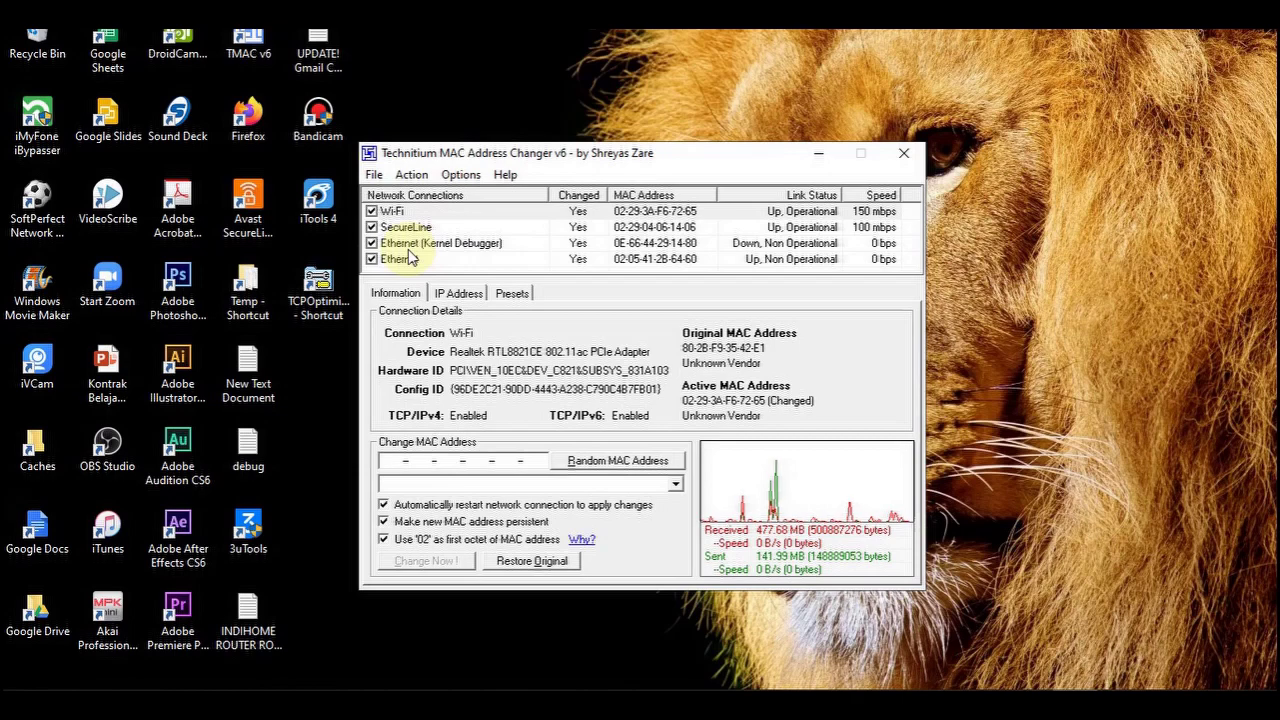
left_click(420, 213)
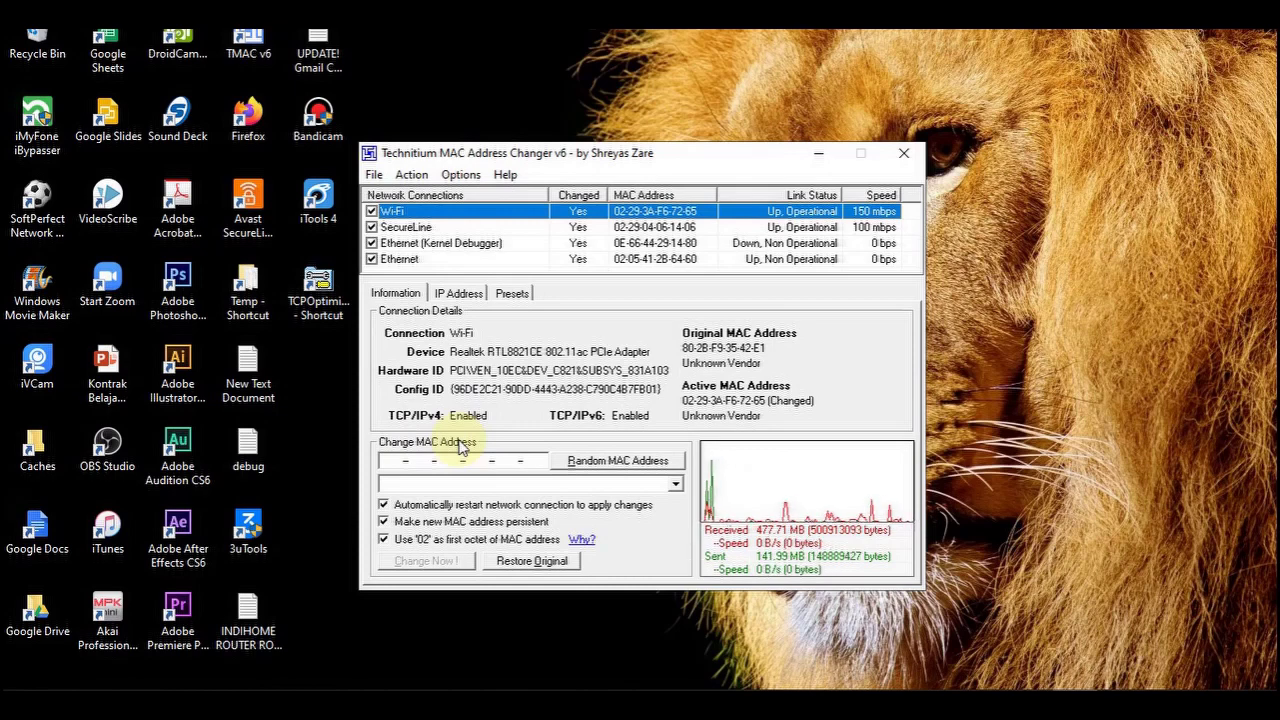
left_click(601, 462)
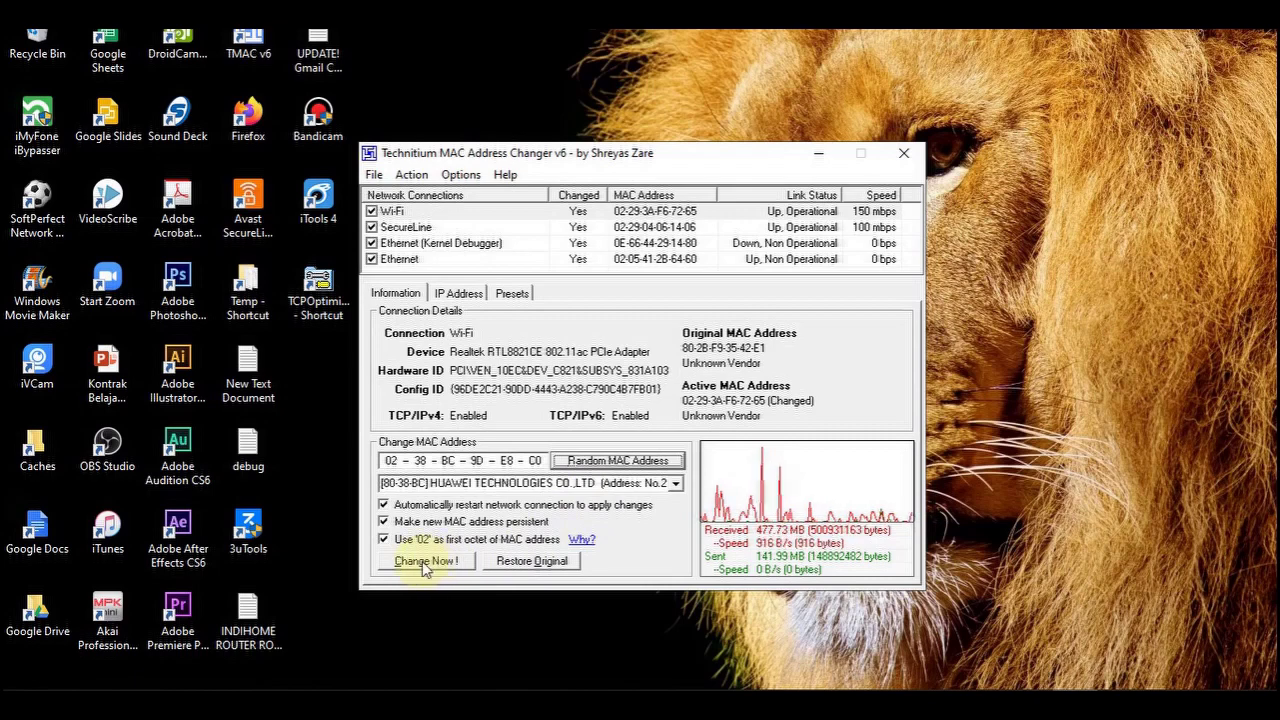
left_click(425, 561)
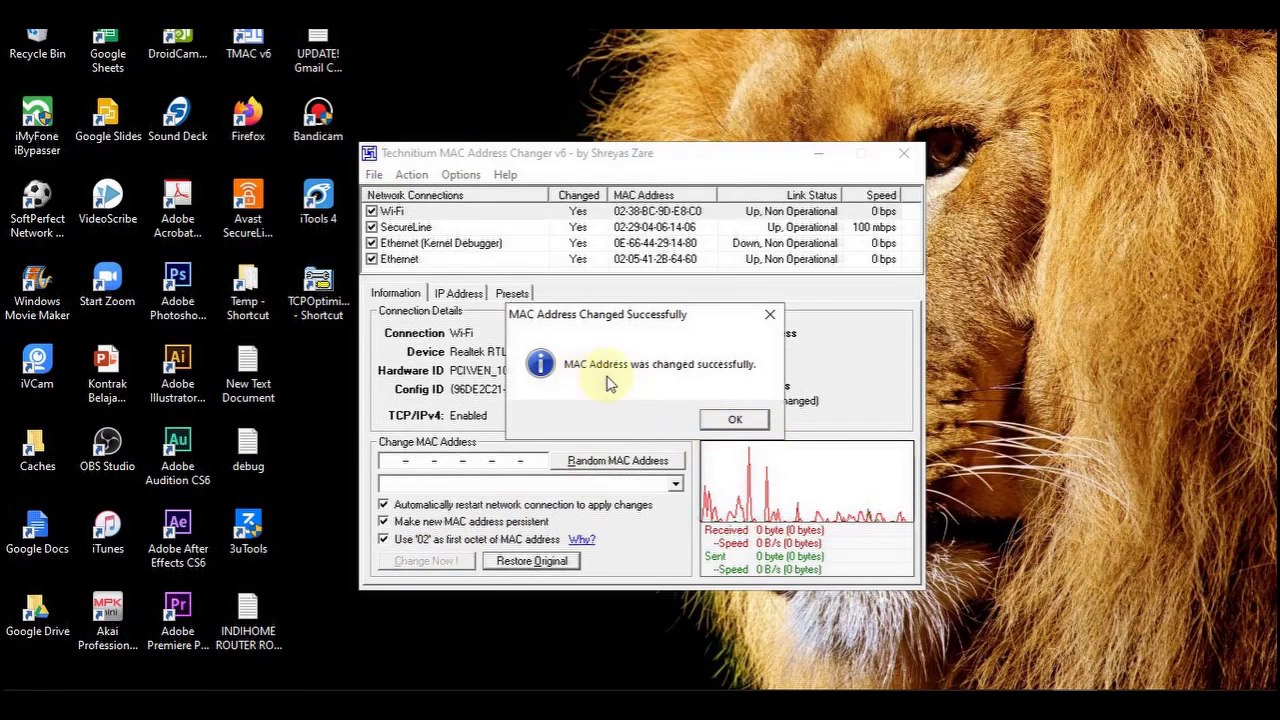
left_click(739, 421)
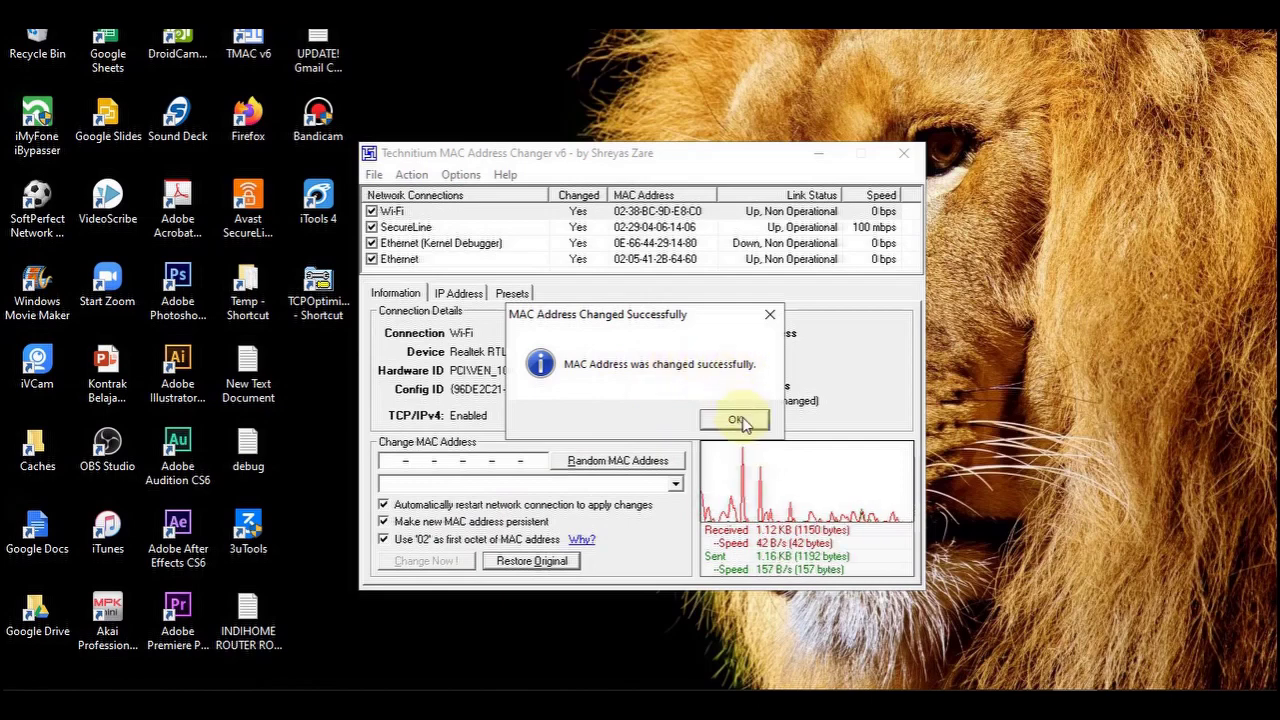
Dismiss the MAC change confirmation, switch to Control Panel, and open the Wi-Fi connection's details in Network and Sharing Centre
left_click(740, 421)
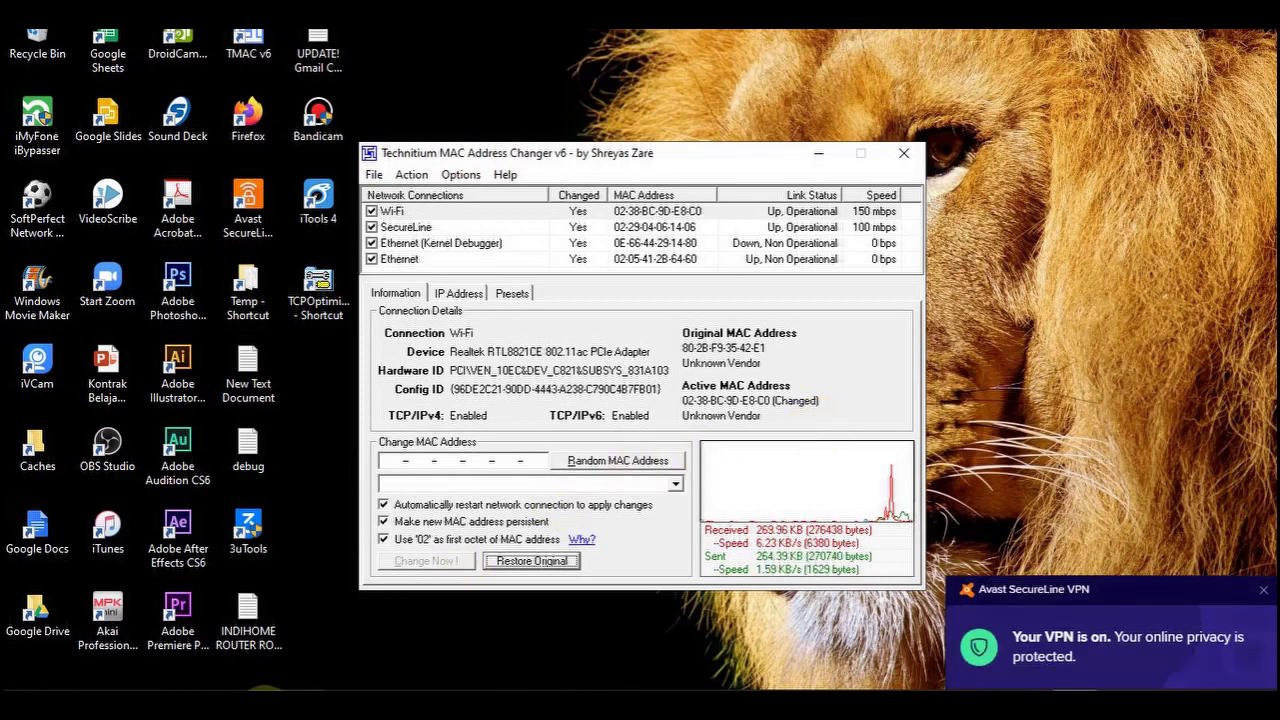
left_click(258, 688)
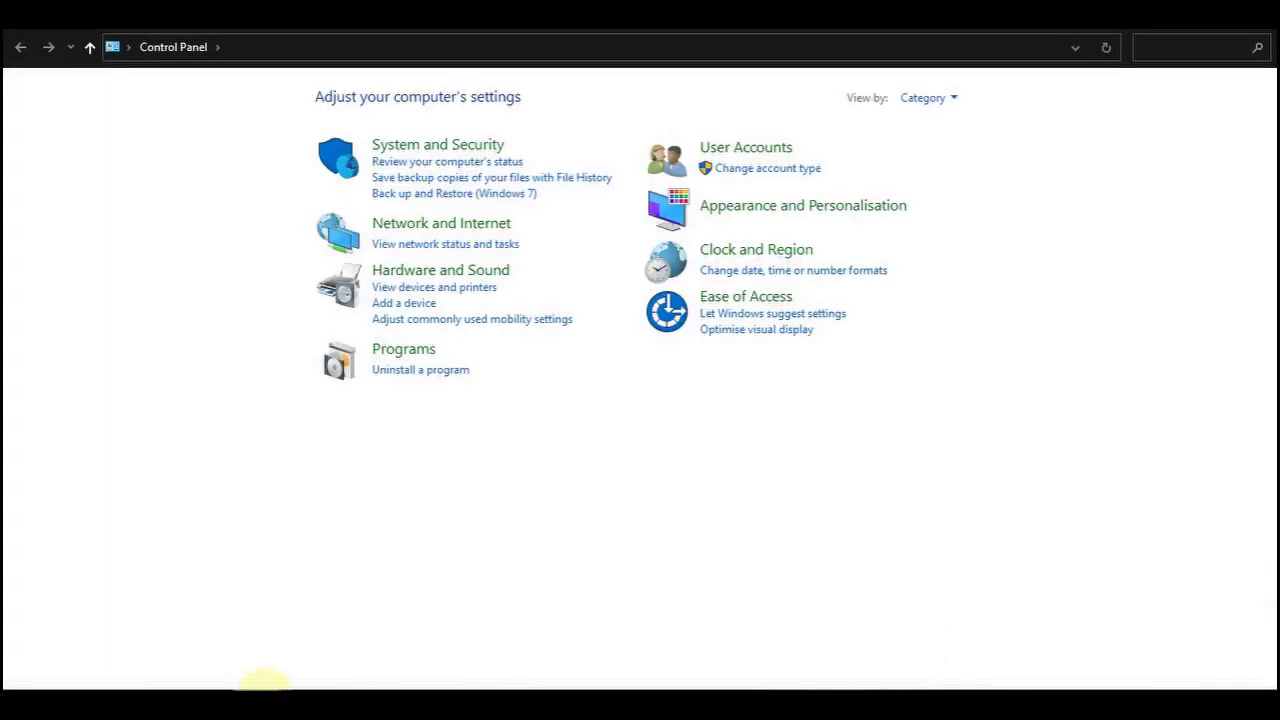
left_click(478, 227)
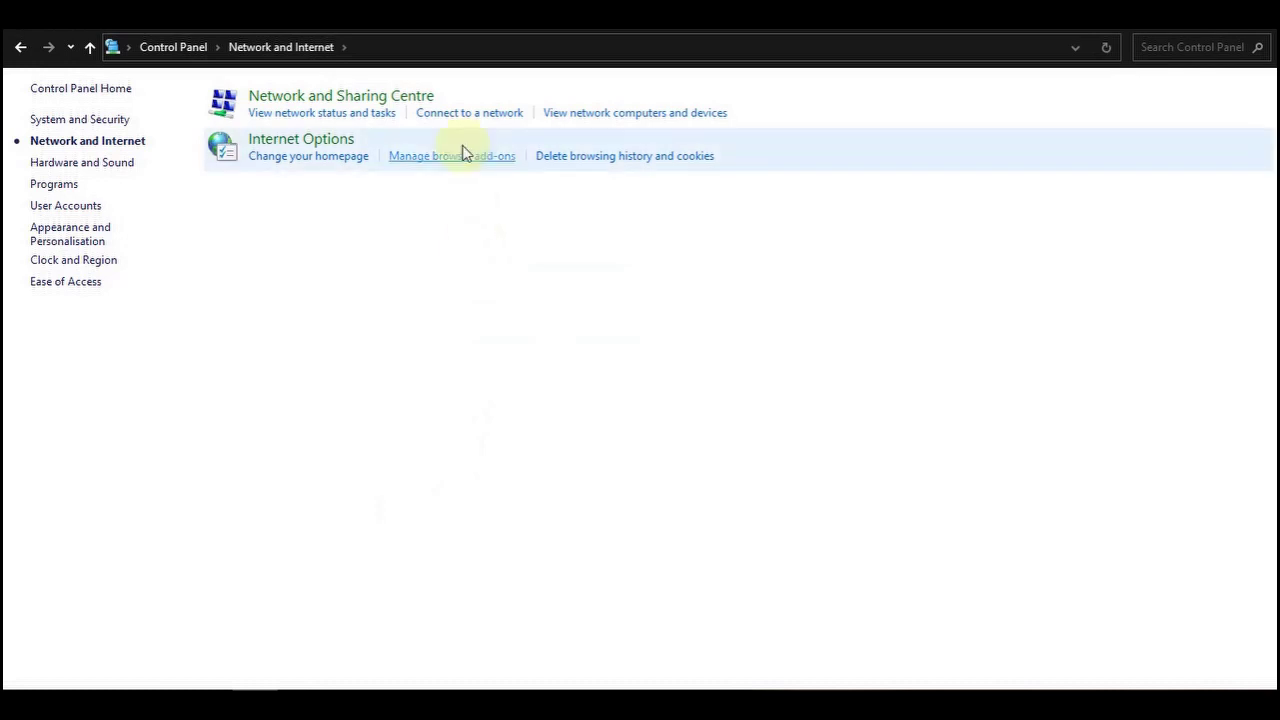
left_click(336, 98)
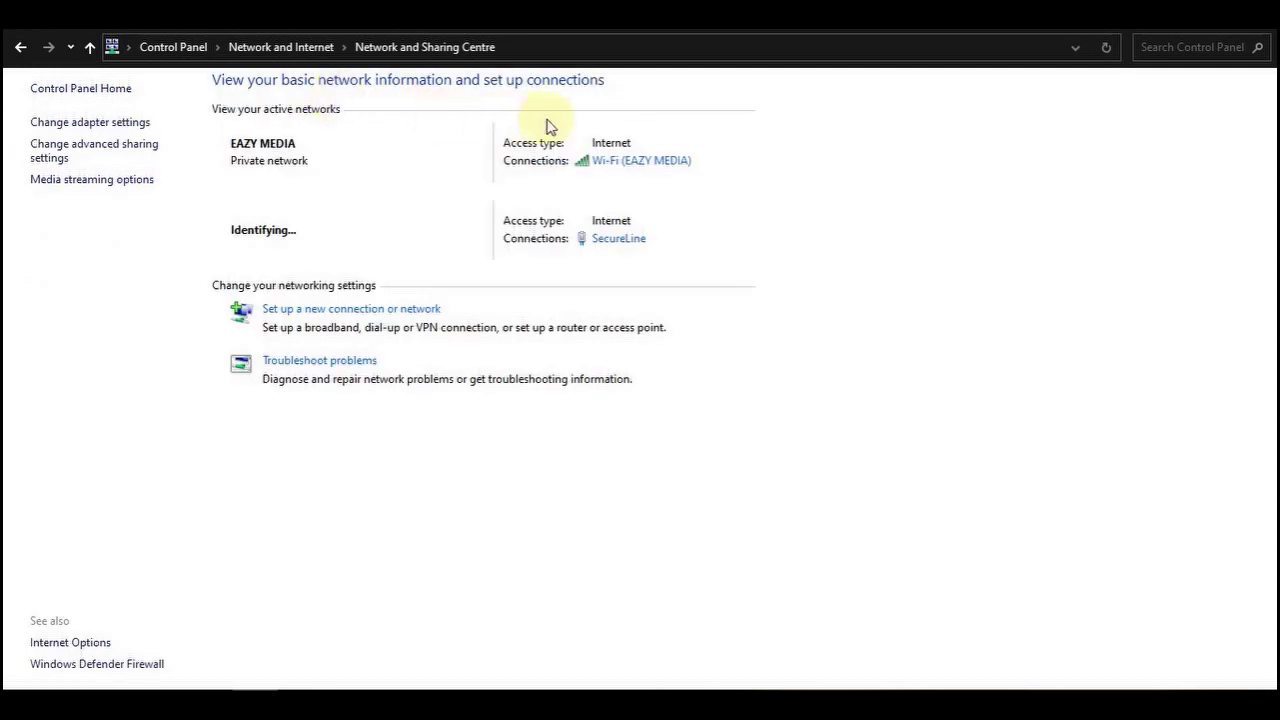
left_click(631, 162)
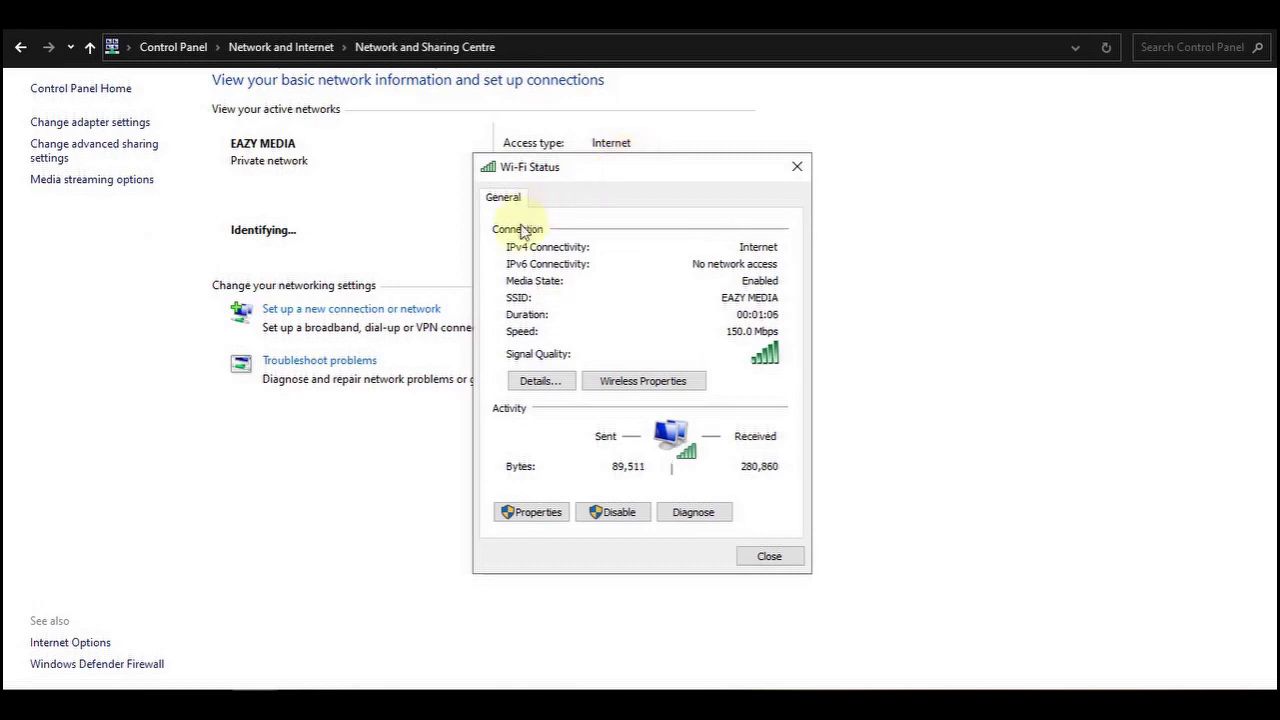
left_click(538, 387)
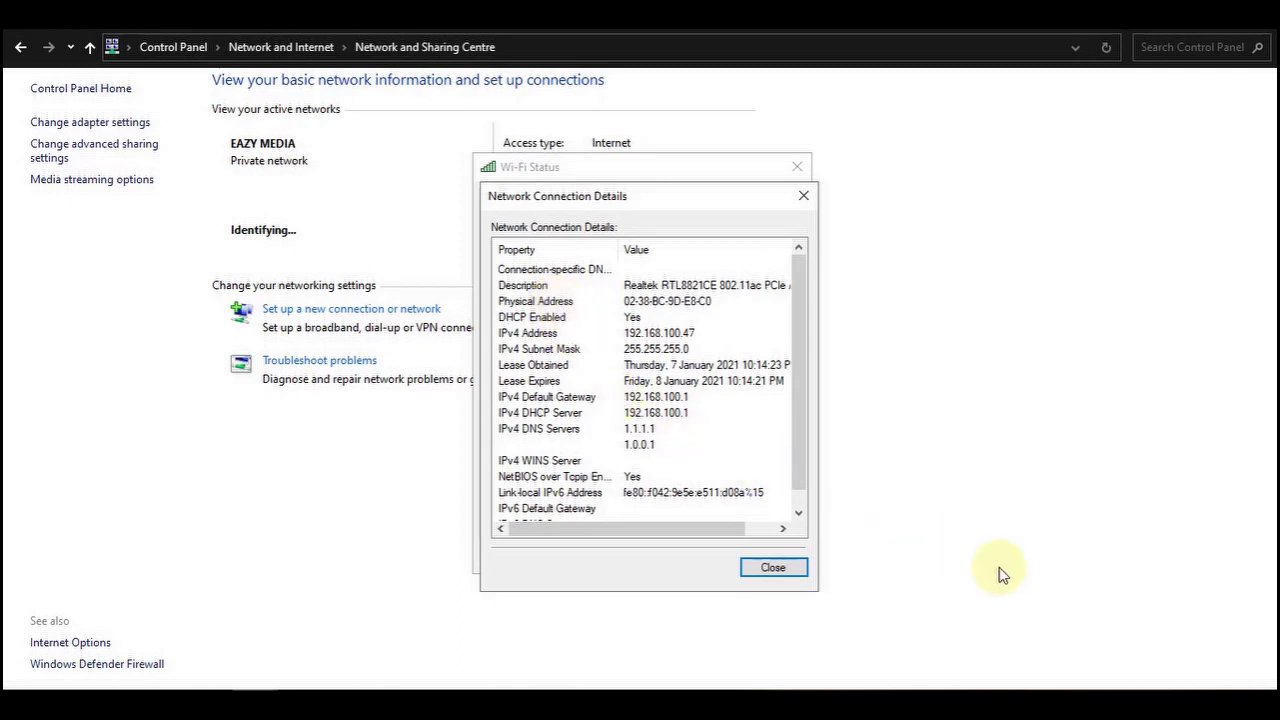
Switch to Technitium MAC Address Changer, compare its Wi-Fi MAC address with the physical address in Network Connection Details, and close the changer
left_click(1075, 688)
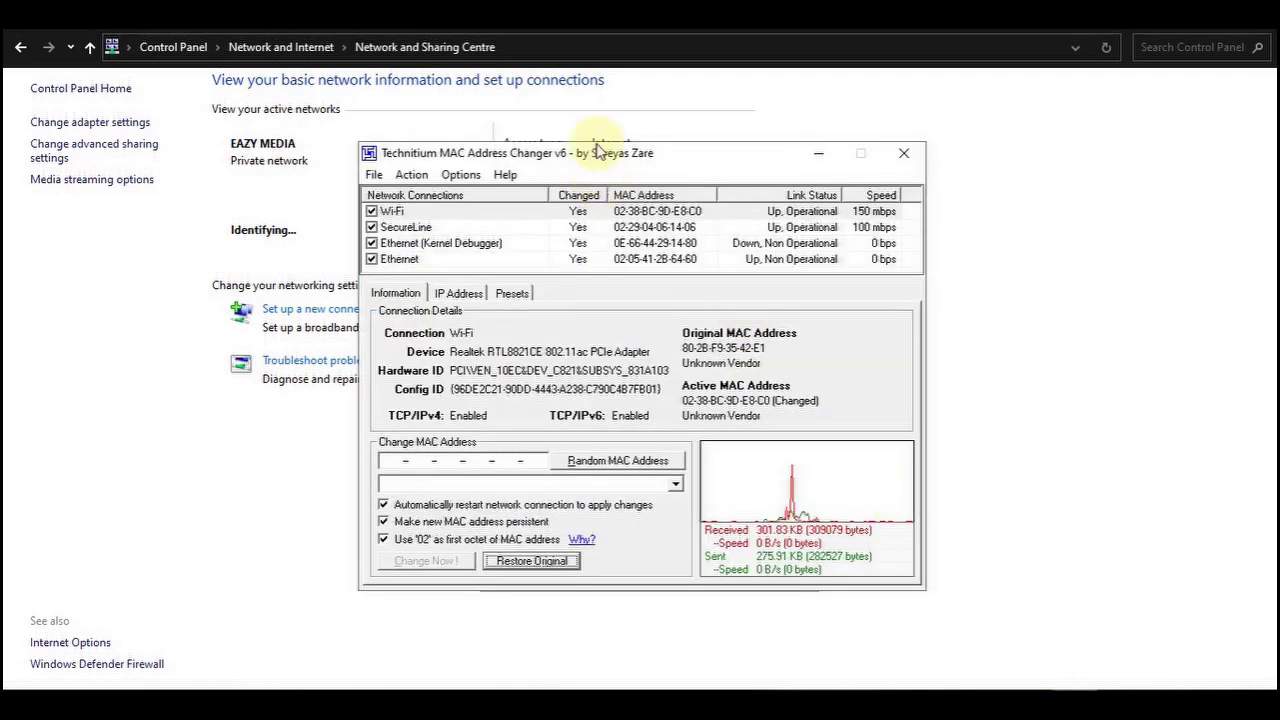
left_click_drag(643, 157, 677, 337)
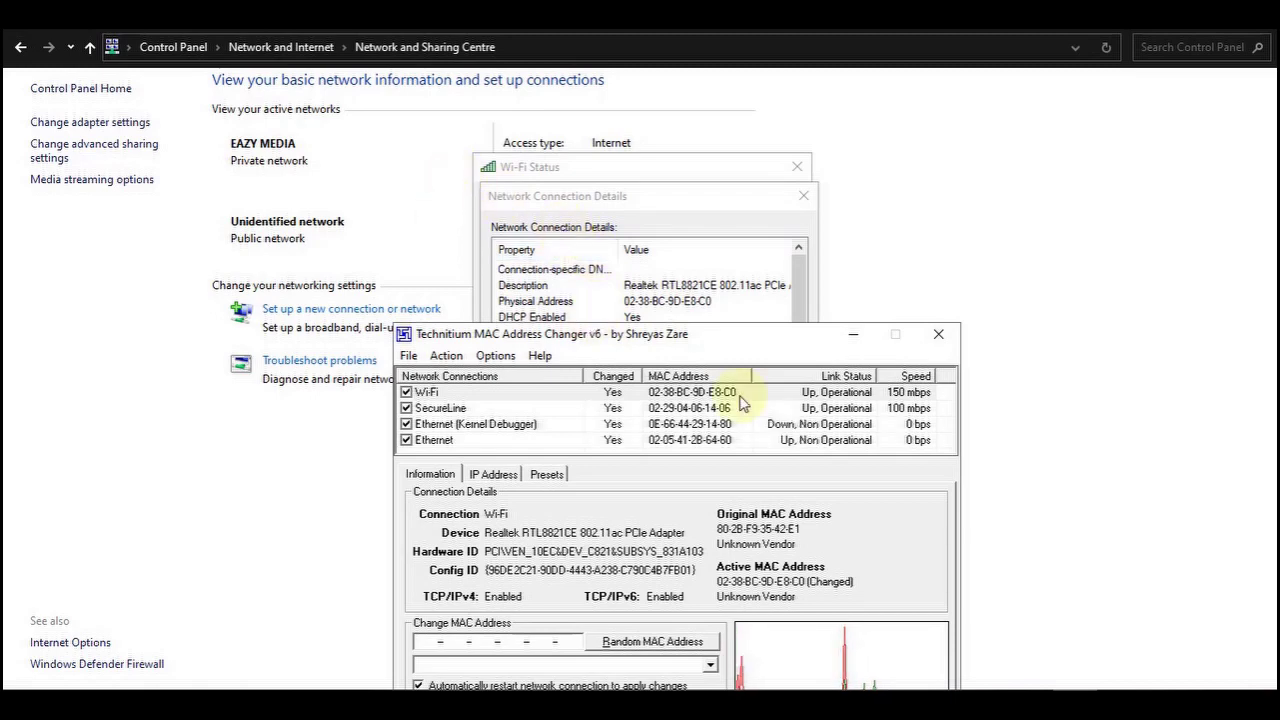
left_click_drag(785, 350, 760, 190)
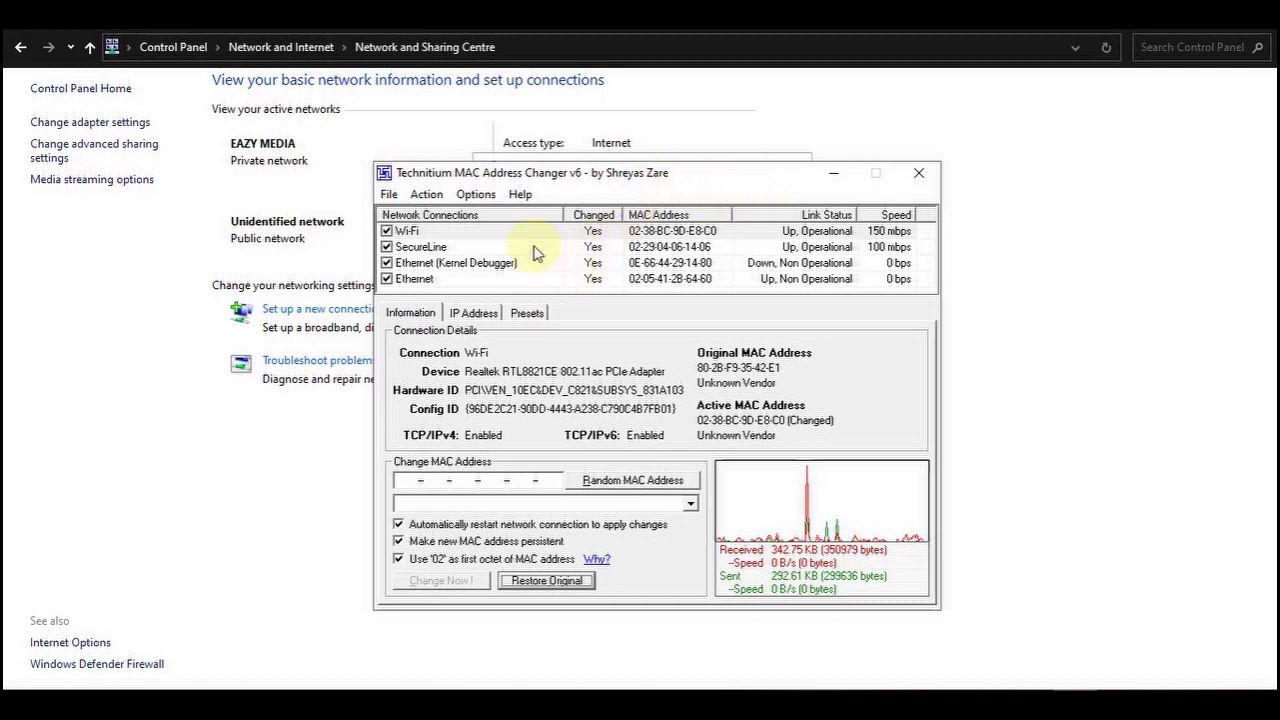
left_click(416, 237)
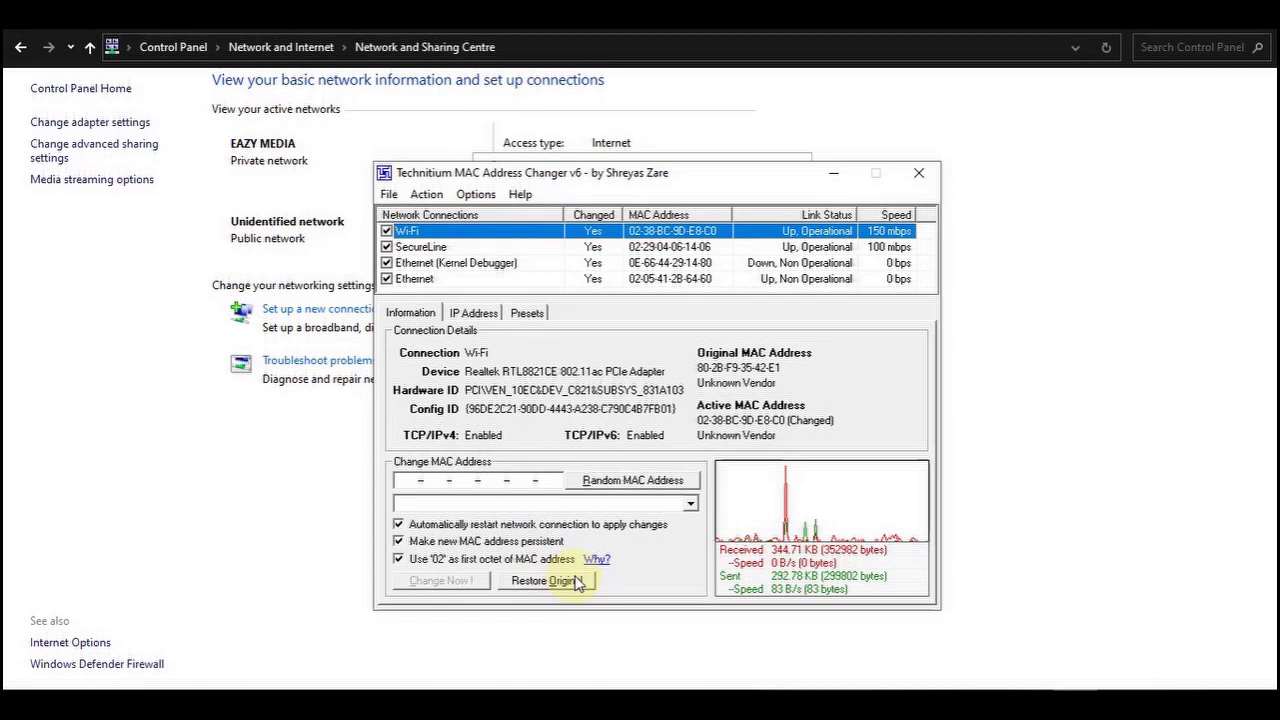
left_click(918, 176)
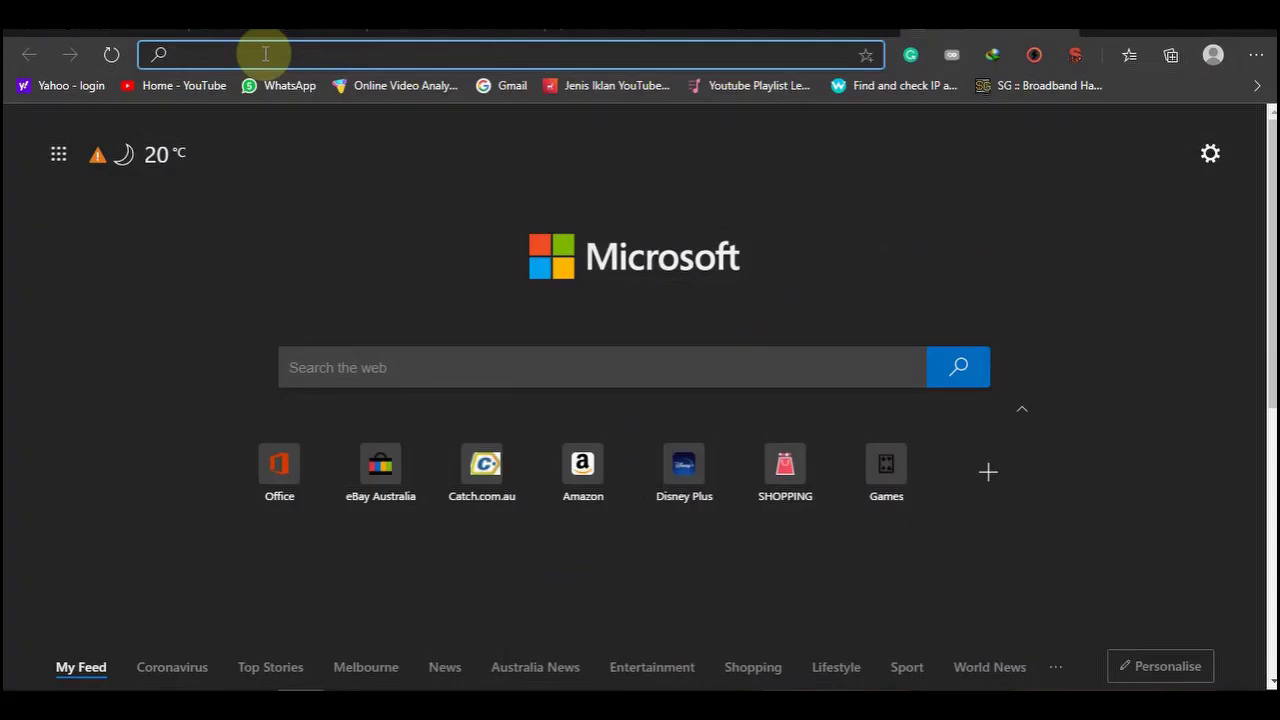
Open whoer.net in Microsoft Edge and review the reported IP address, ISP, DNS and anonymity details
type("whoer")
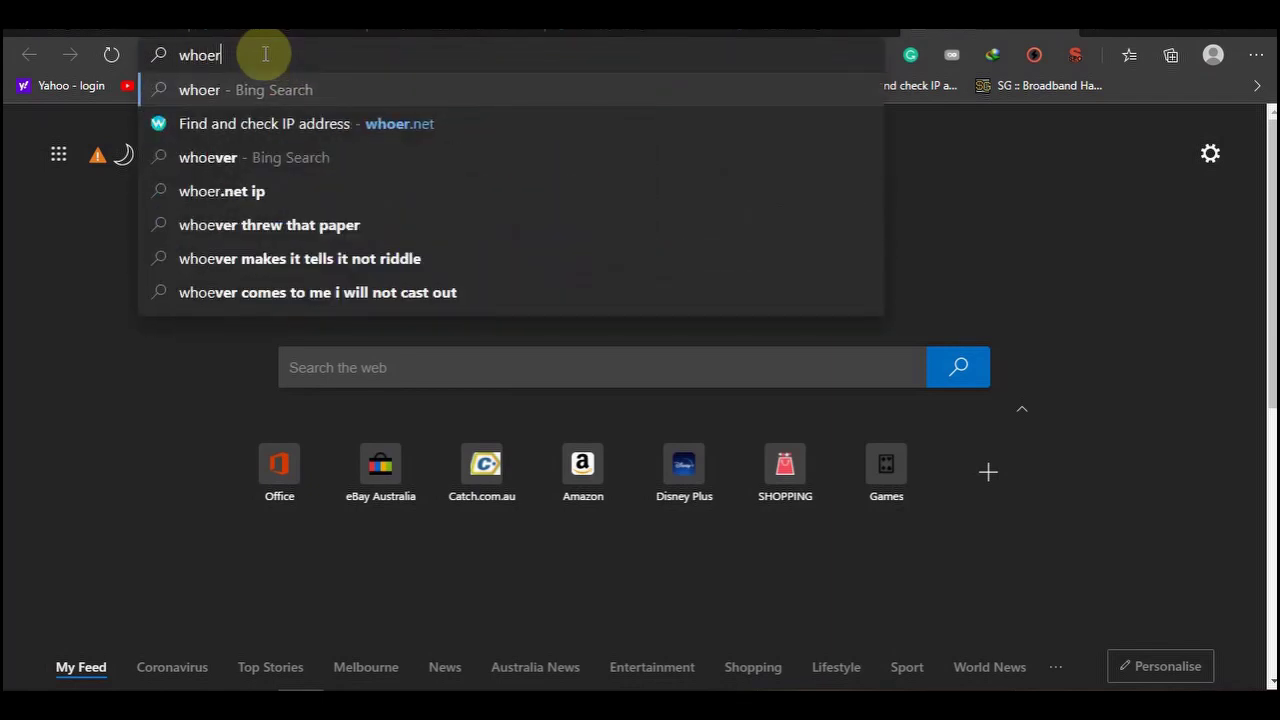
type(".ne")
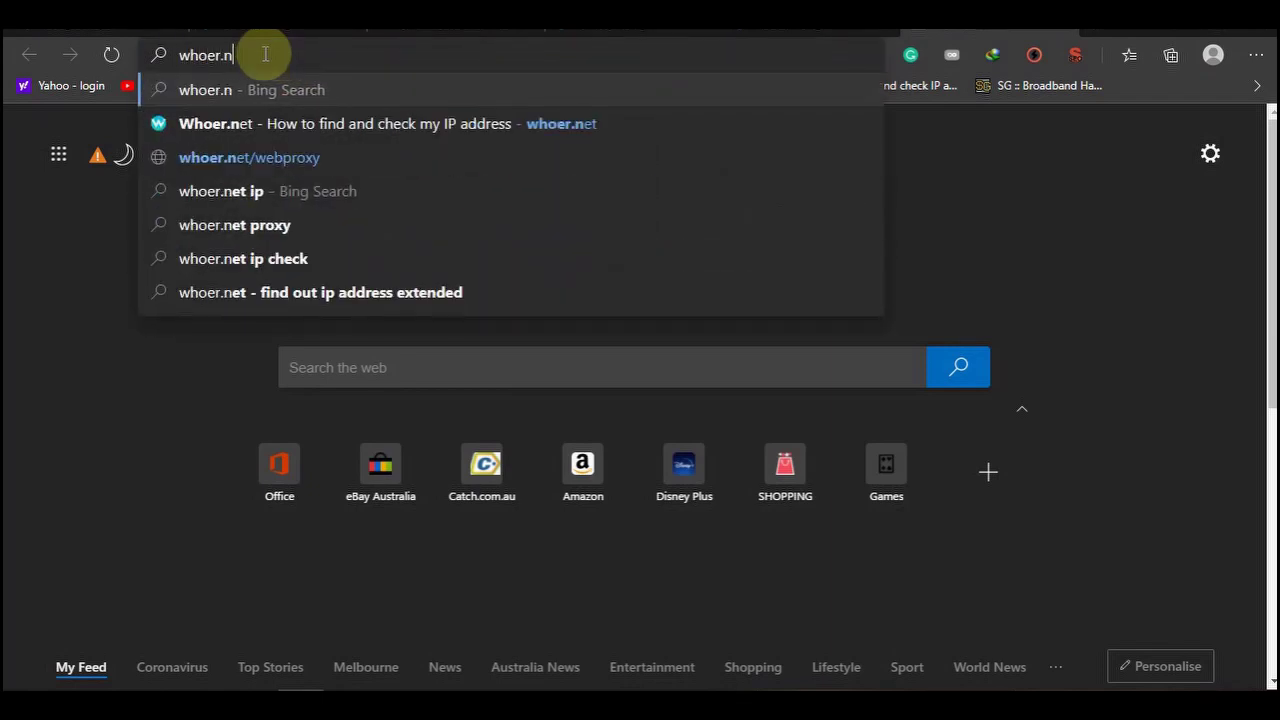
type("t")
key("Return")
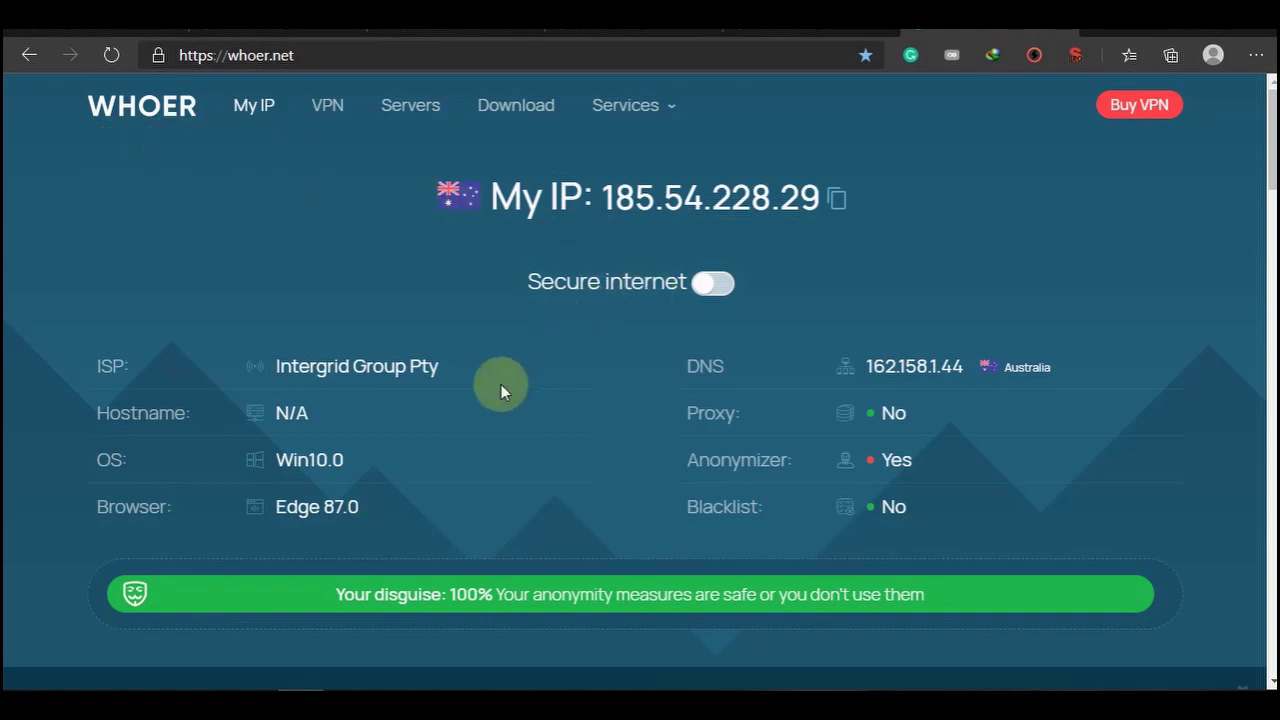
scroll(477, 394, "down", 1)
scroll(477, 394, "up", 1)
scroll(472, 380, "down", 1)
scroll(509, 382, "down", 1)
scroll(509, 382, "up", 1)
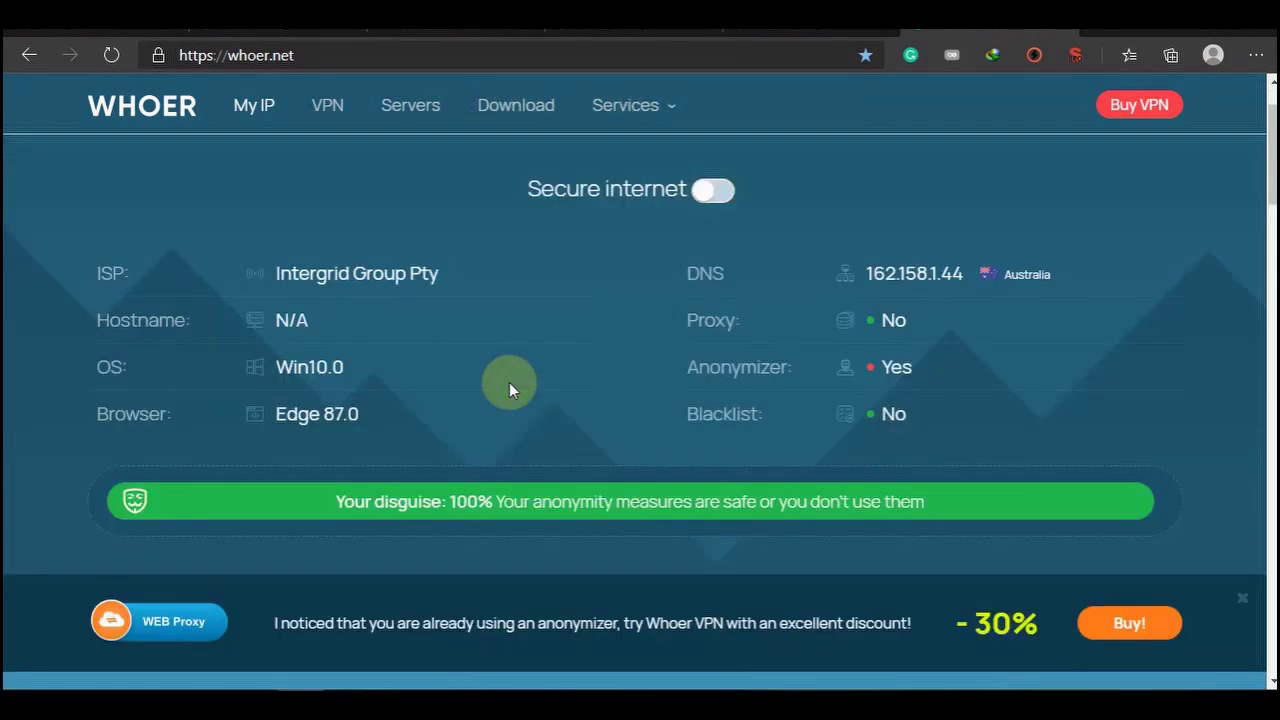
scroll(509, 382, "up", 1)
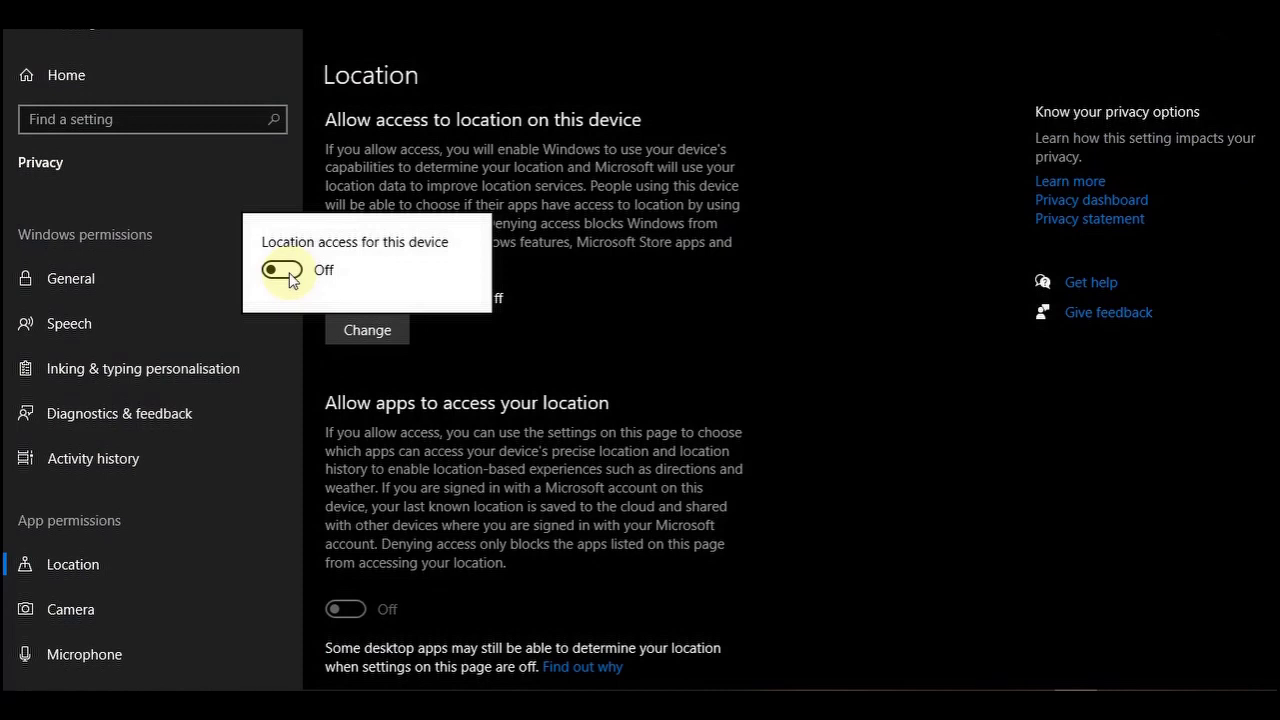
Turn on location access for this device in the Windows privacy settings
left_click(282, 270)
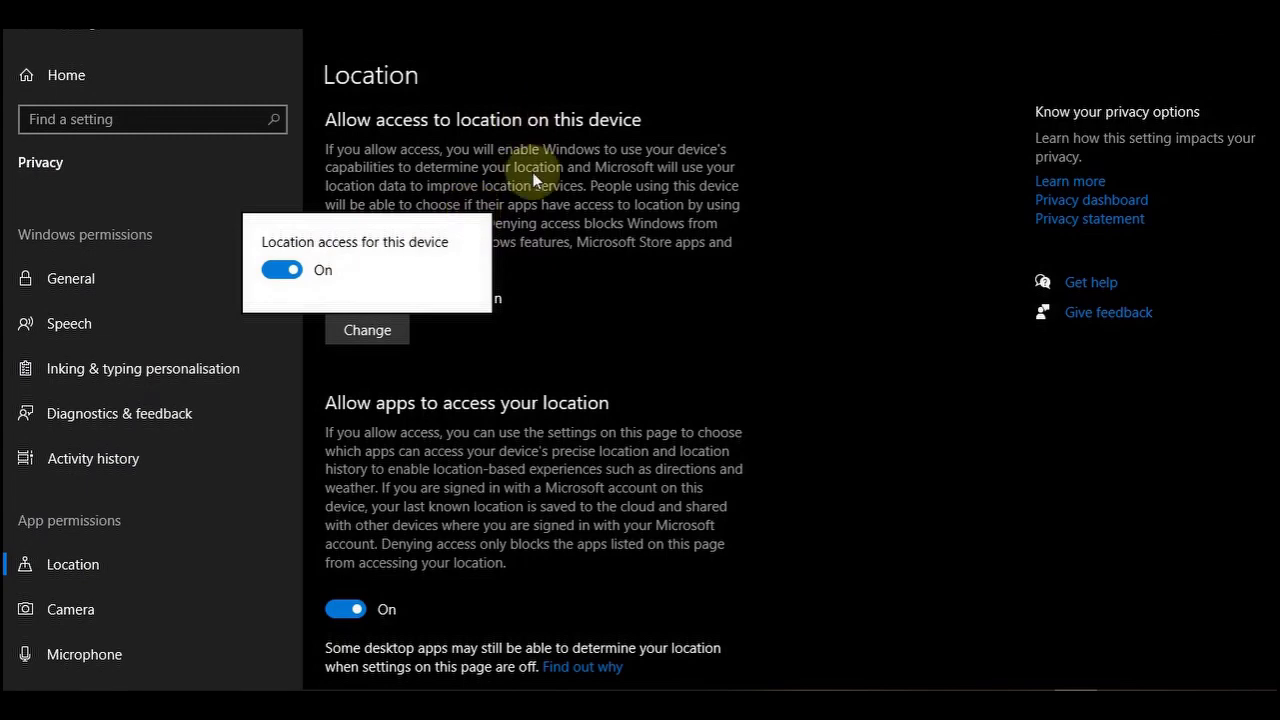
left_click(803, 334)
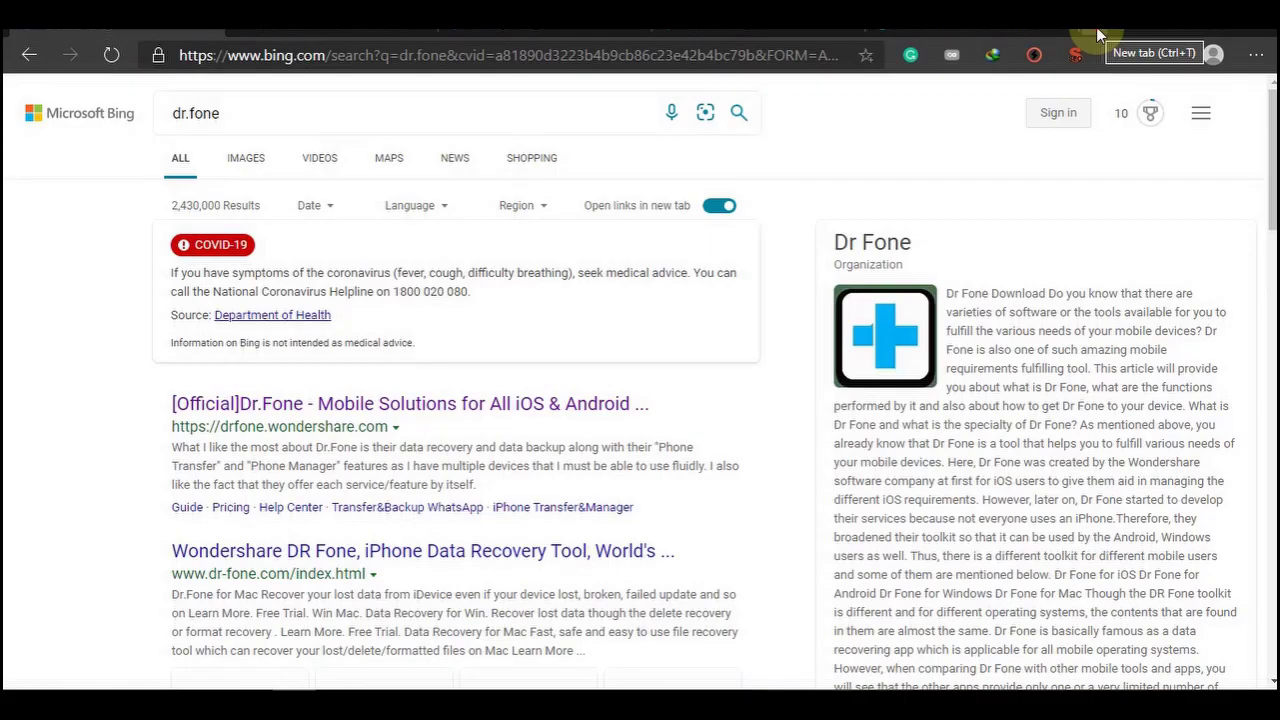
Open Google Maps in a new Microsoft Edge tab and examine where it places the device on the map
left_click(1097, 35)
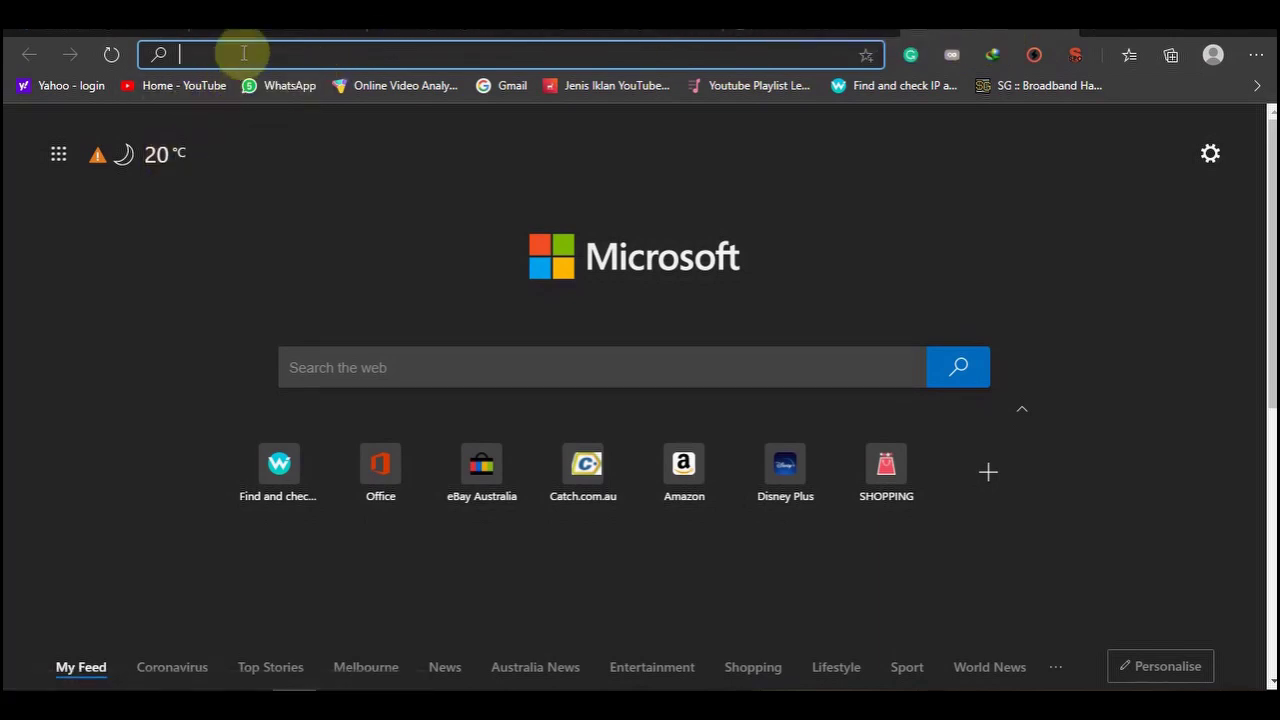
type("oog")
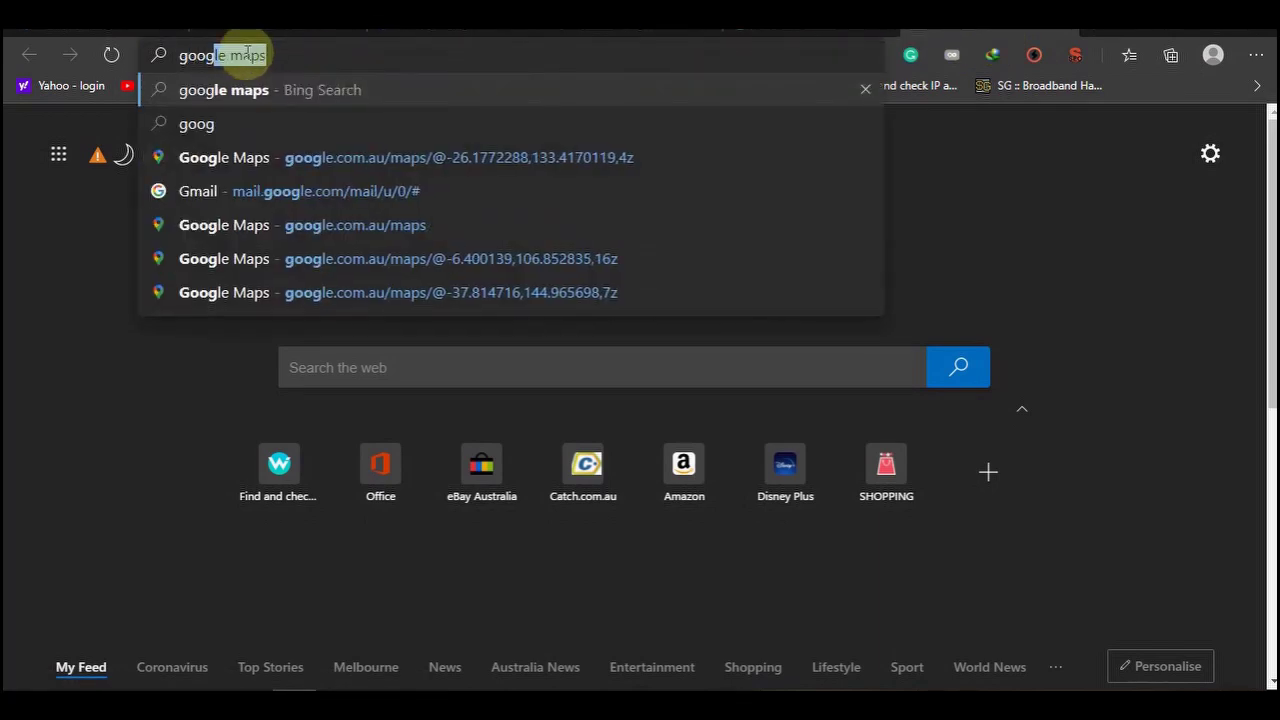
type("le maps")
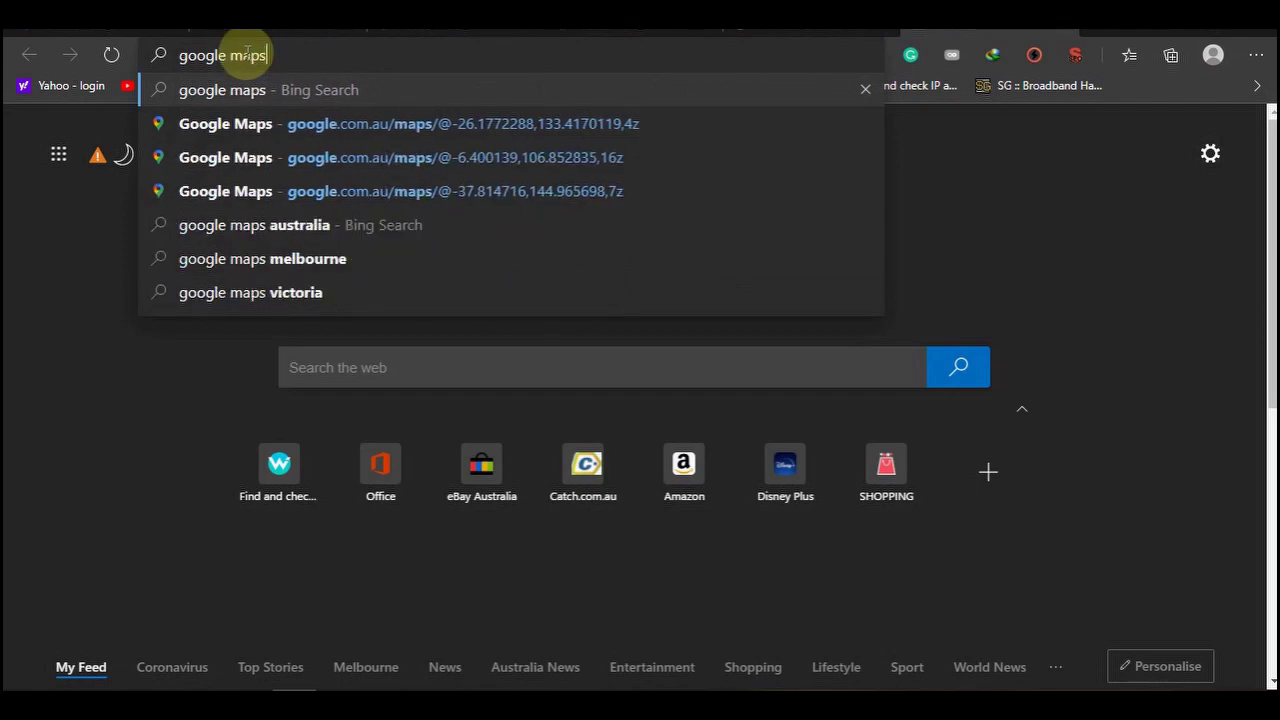
key("Return")
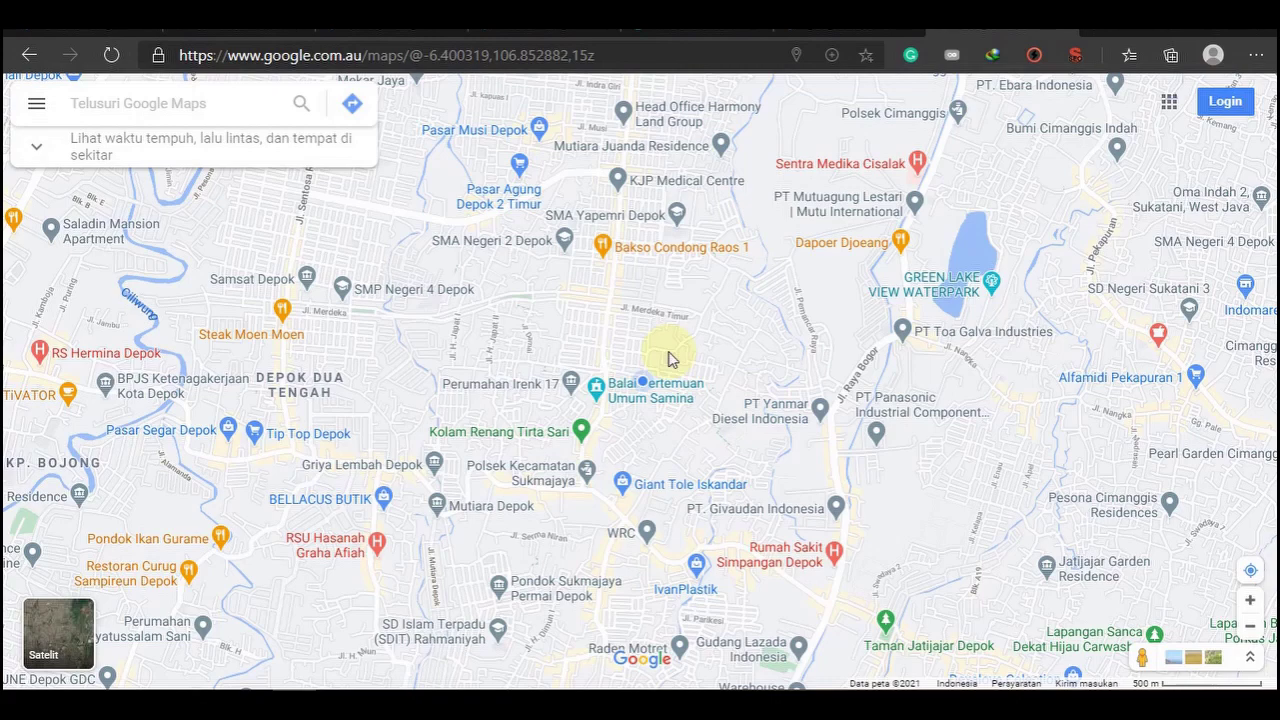
scroll(670, 360, "down", 3)
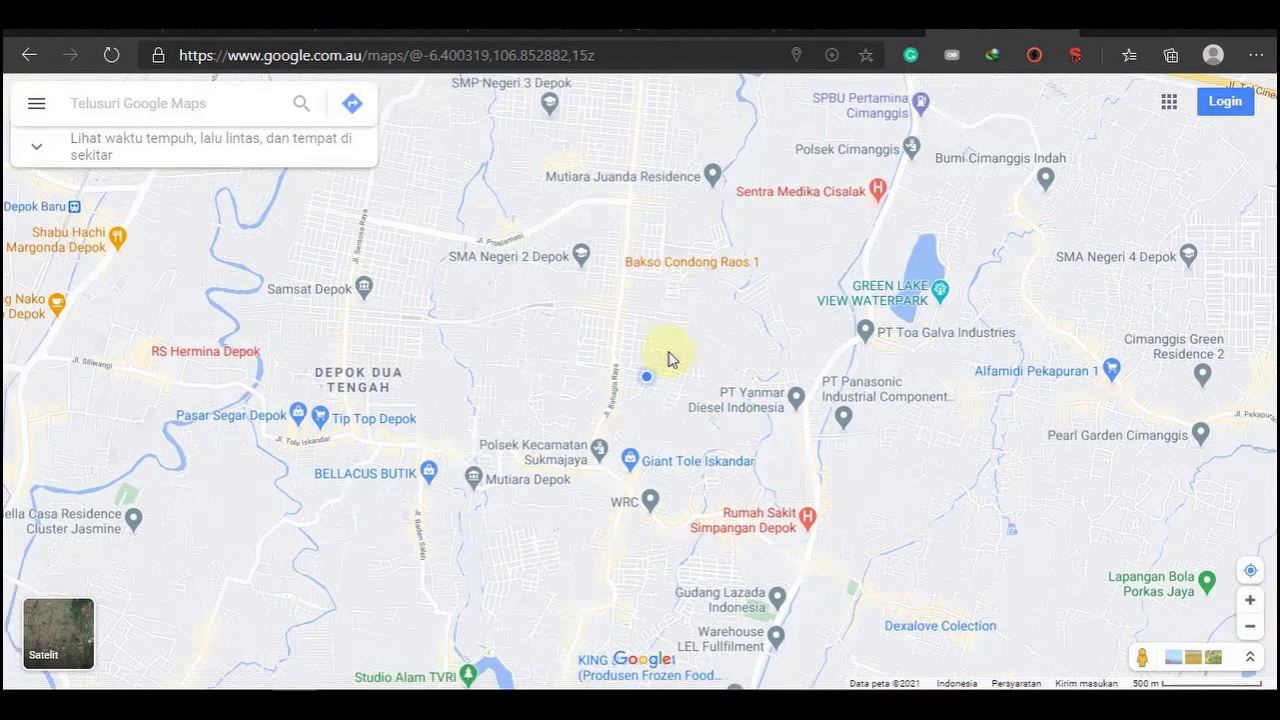
scroll(670, 360, "down", 4)
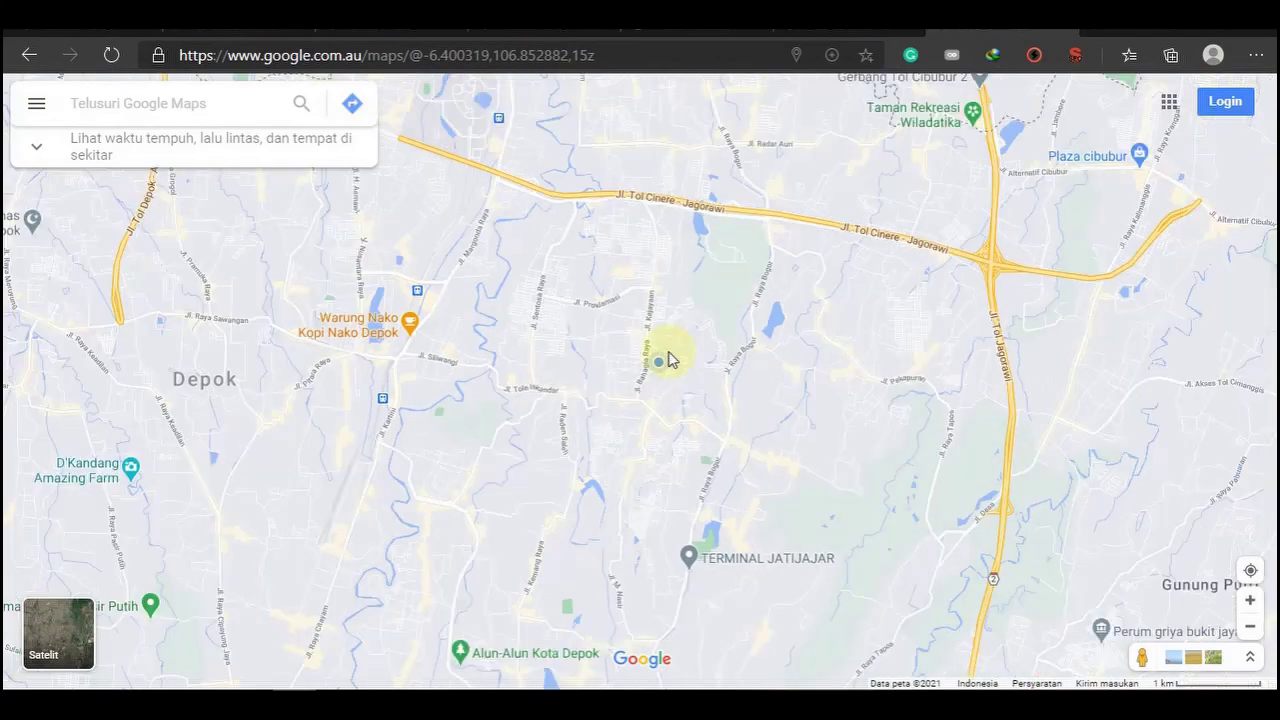
scroll(670, 360, "down", 2)
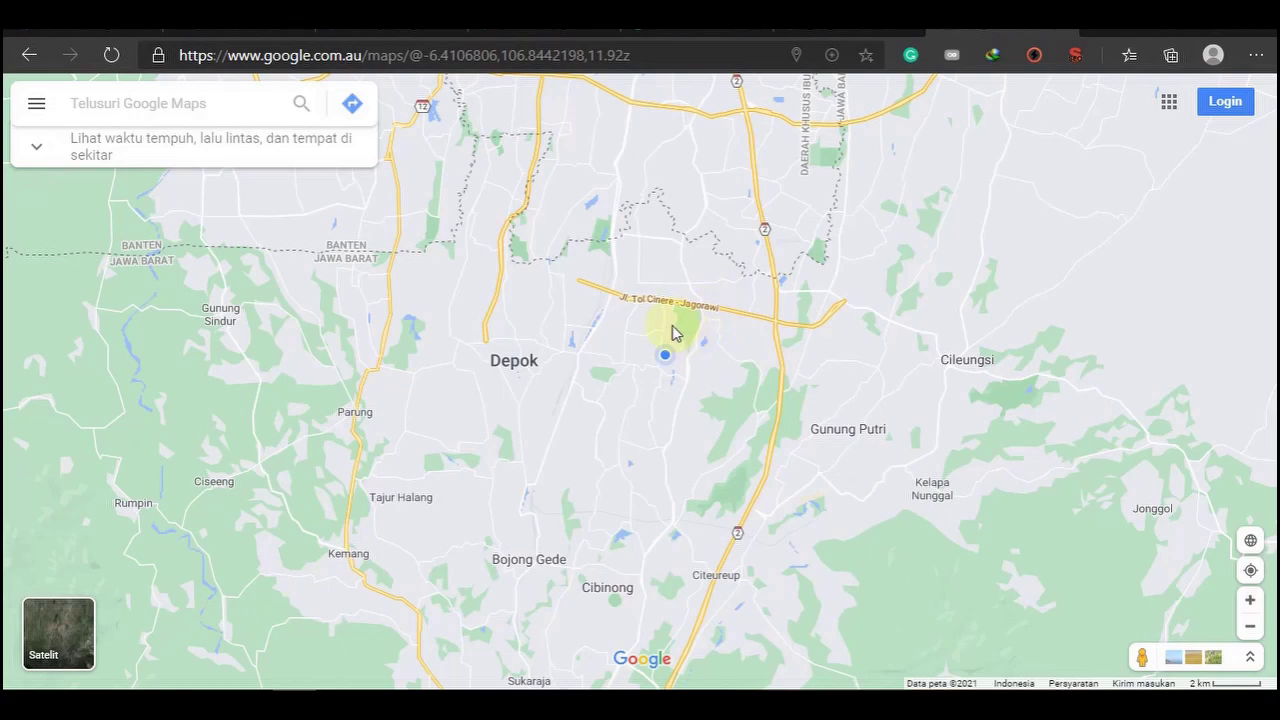
scroll(672, 333, "down", 3)
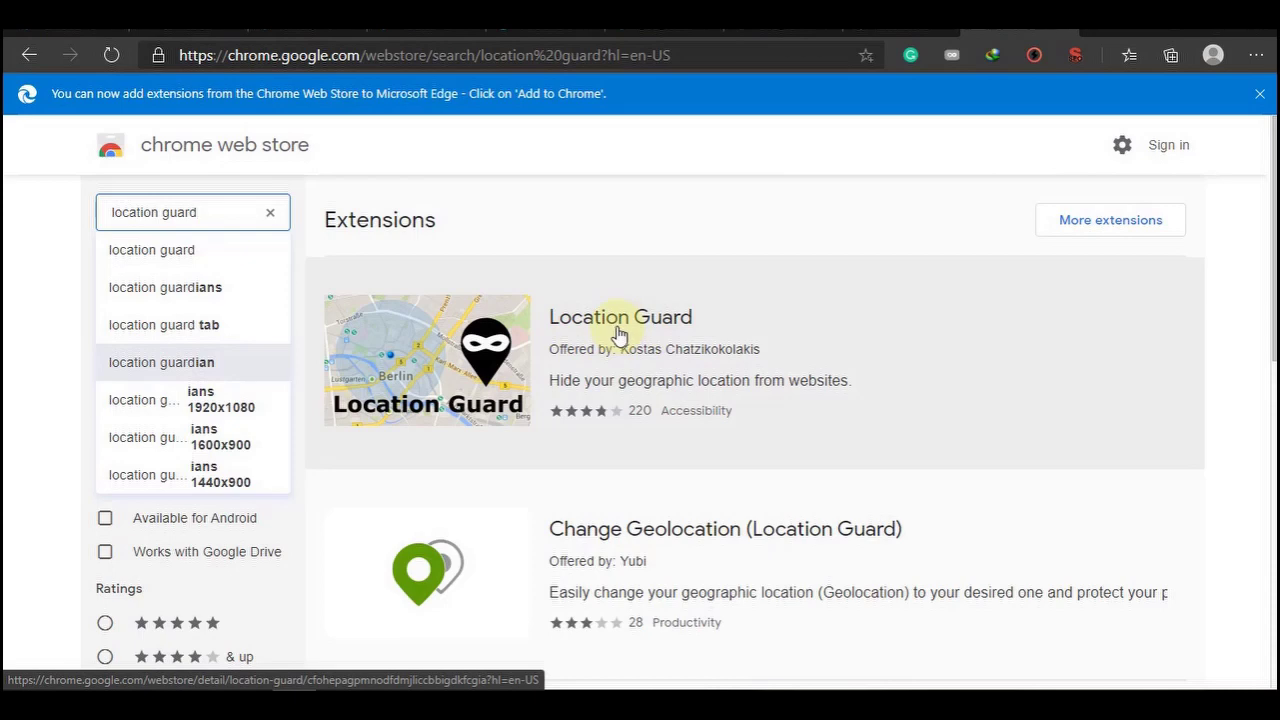
Add the Location Guard extension from the Chrome Web Store to Microsoft Edge
left_click(619, 334)
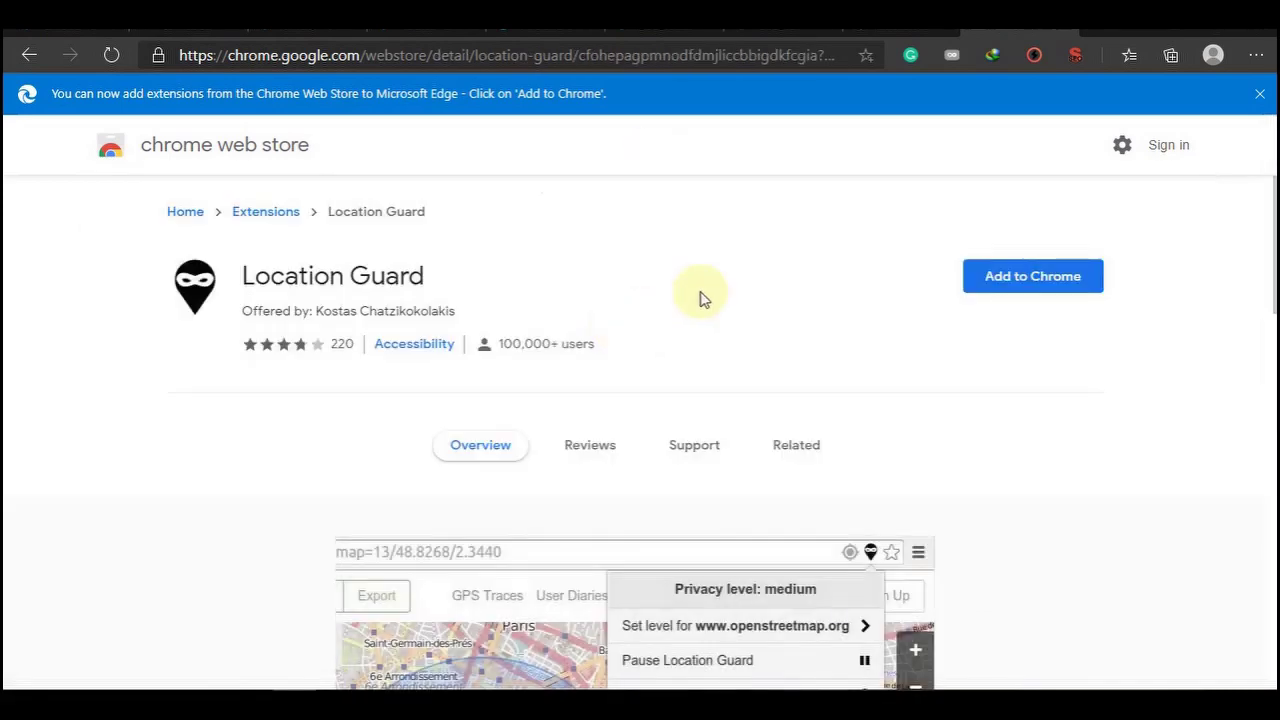
left_click(1030, 300)
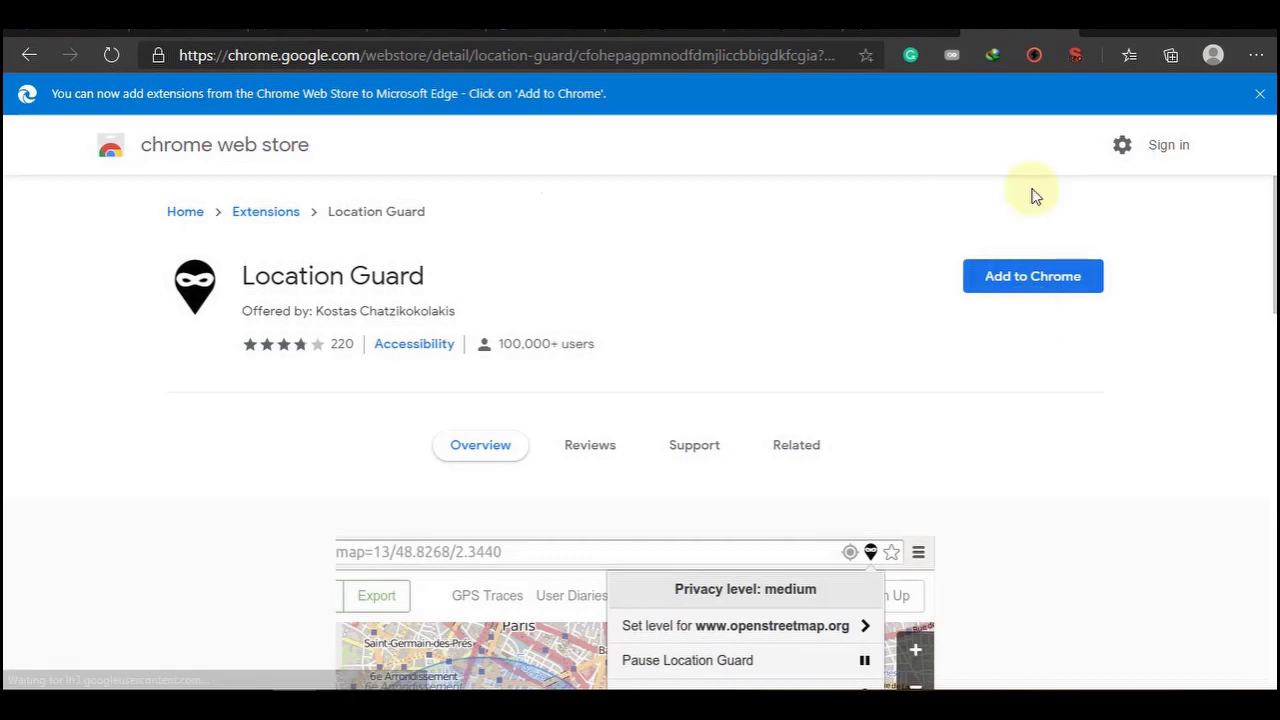
left_click(1042, 280)
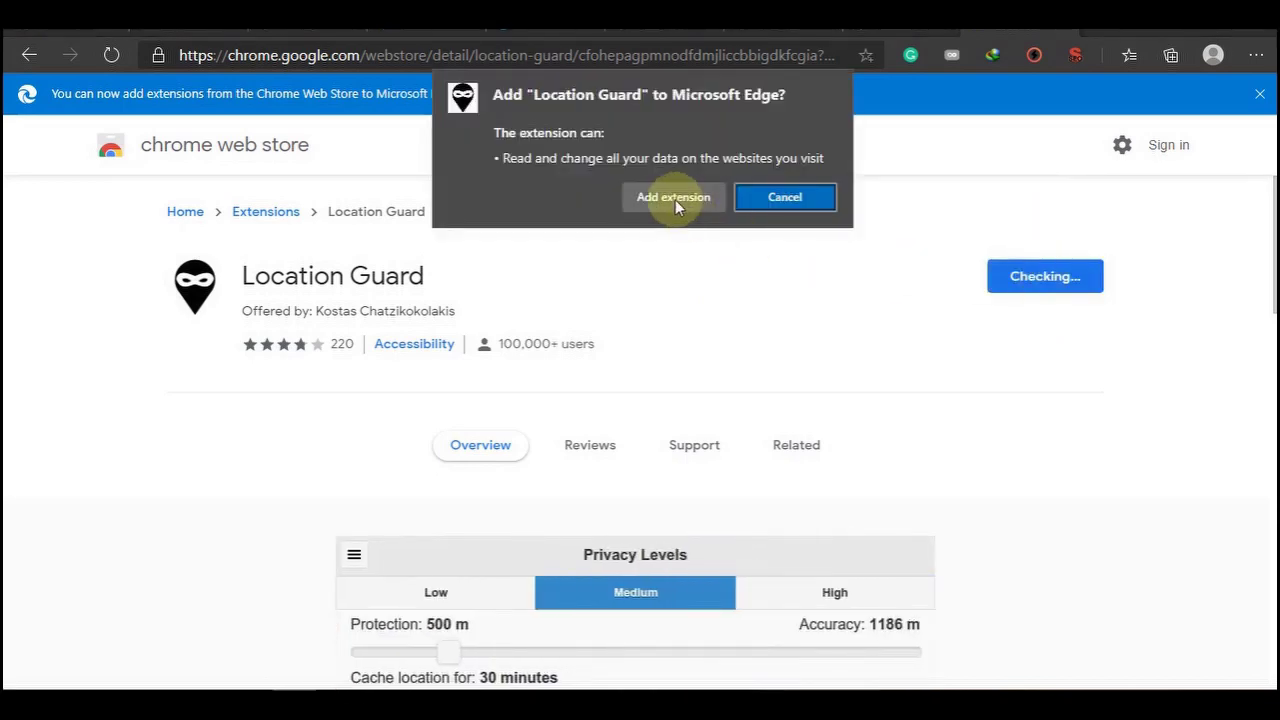
left_click(665, 201)
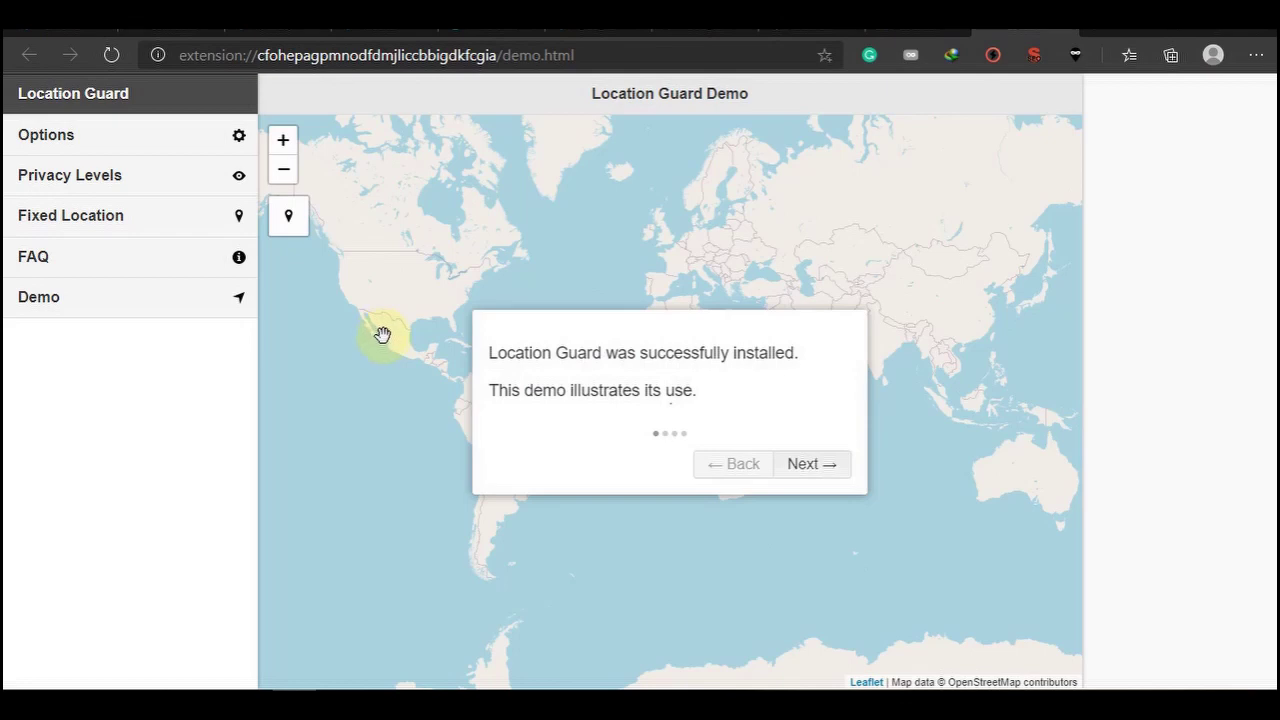
Set Location Guard's default level to "Use fixed location" in its options
left_click(63, 140)
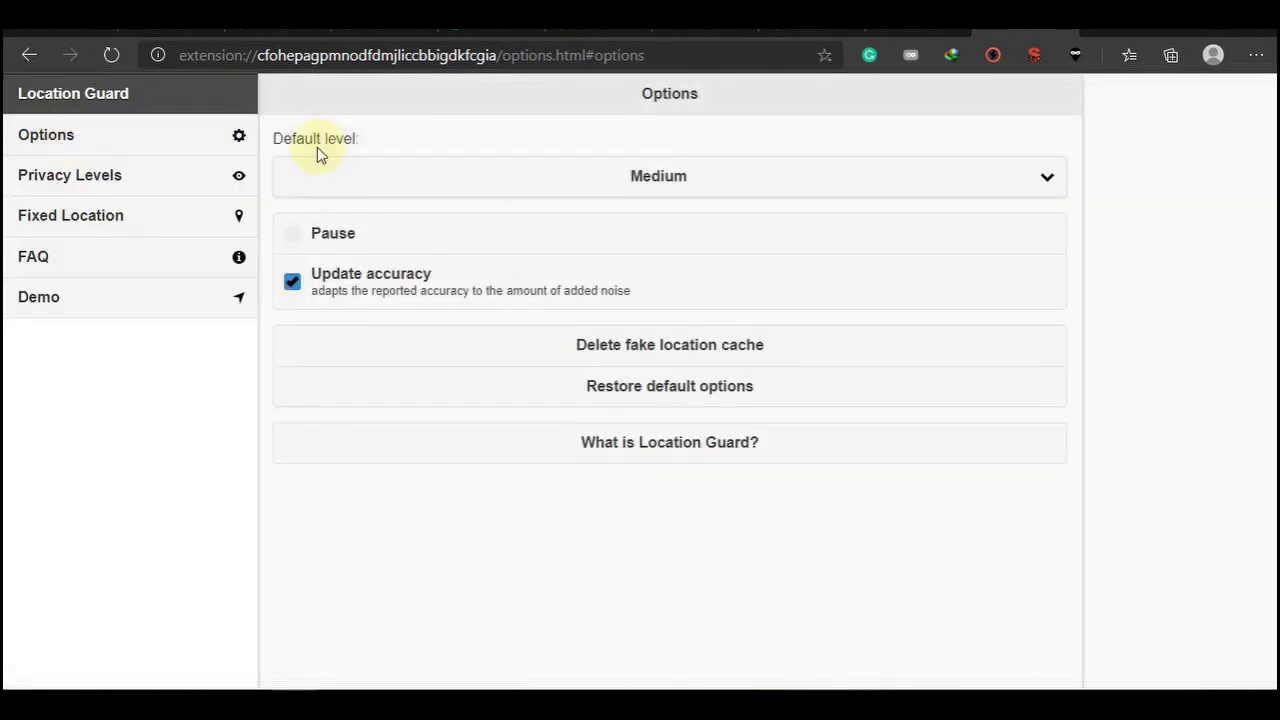
left_click(1046, 180)
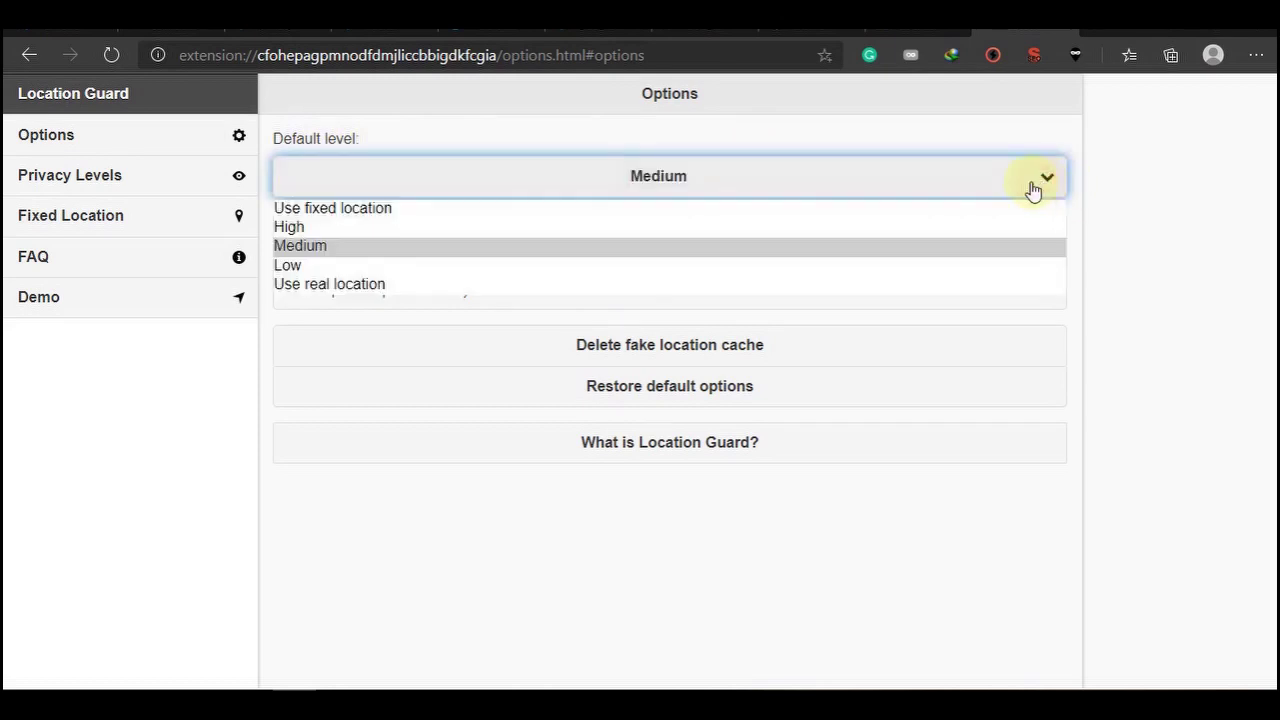
left_click(342, 216)
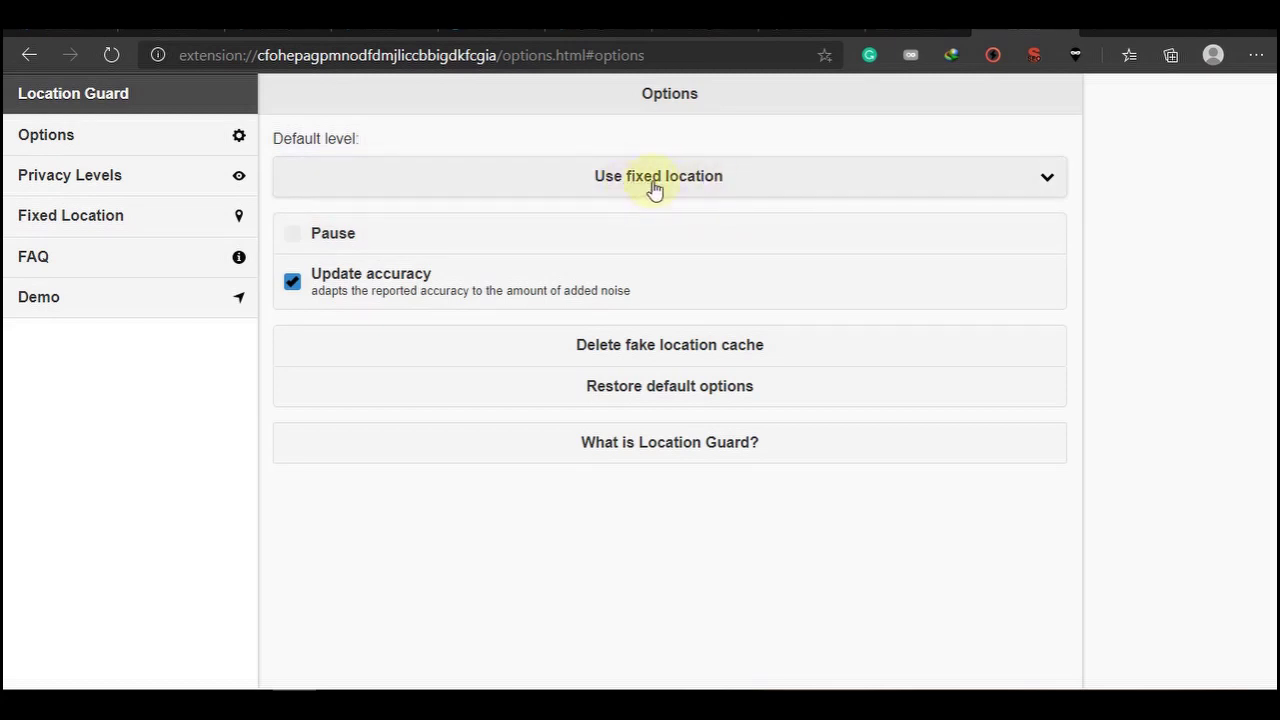
Place Location Guard's fixed location marker on Sydney, Australia, in its fixed location map
left_click(90, 223)
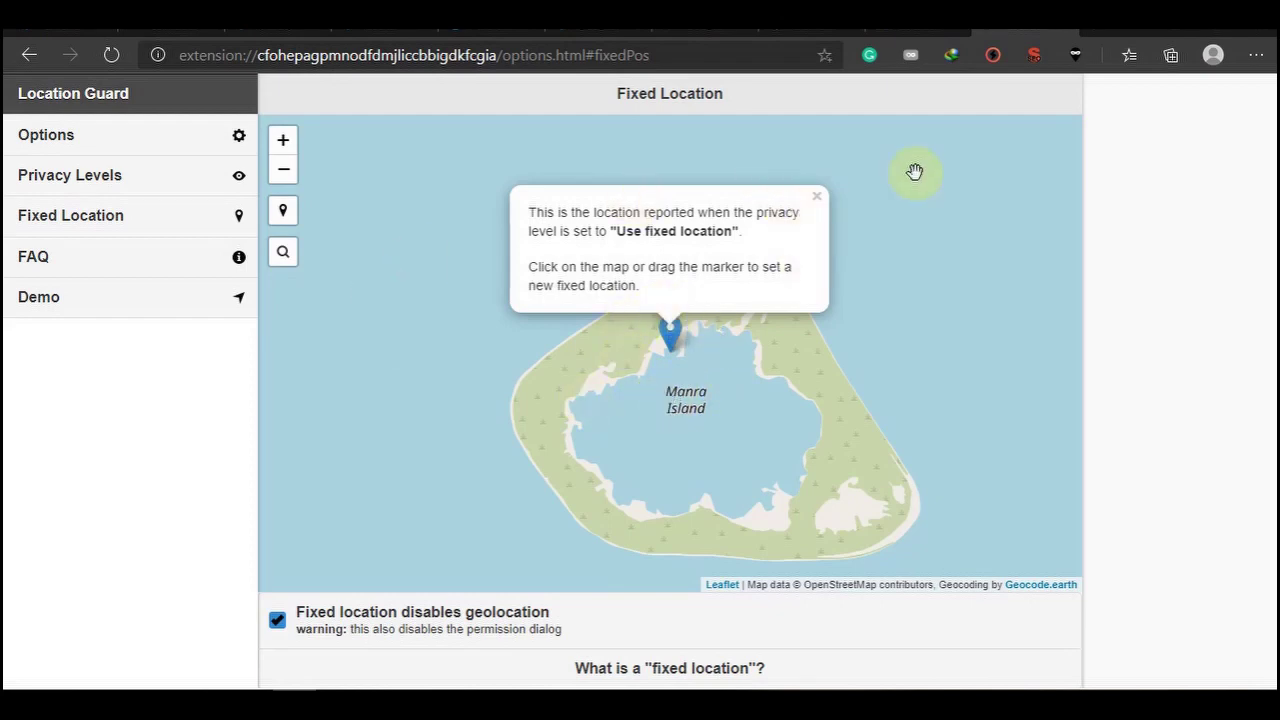
double_click(654, 358)
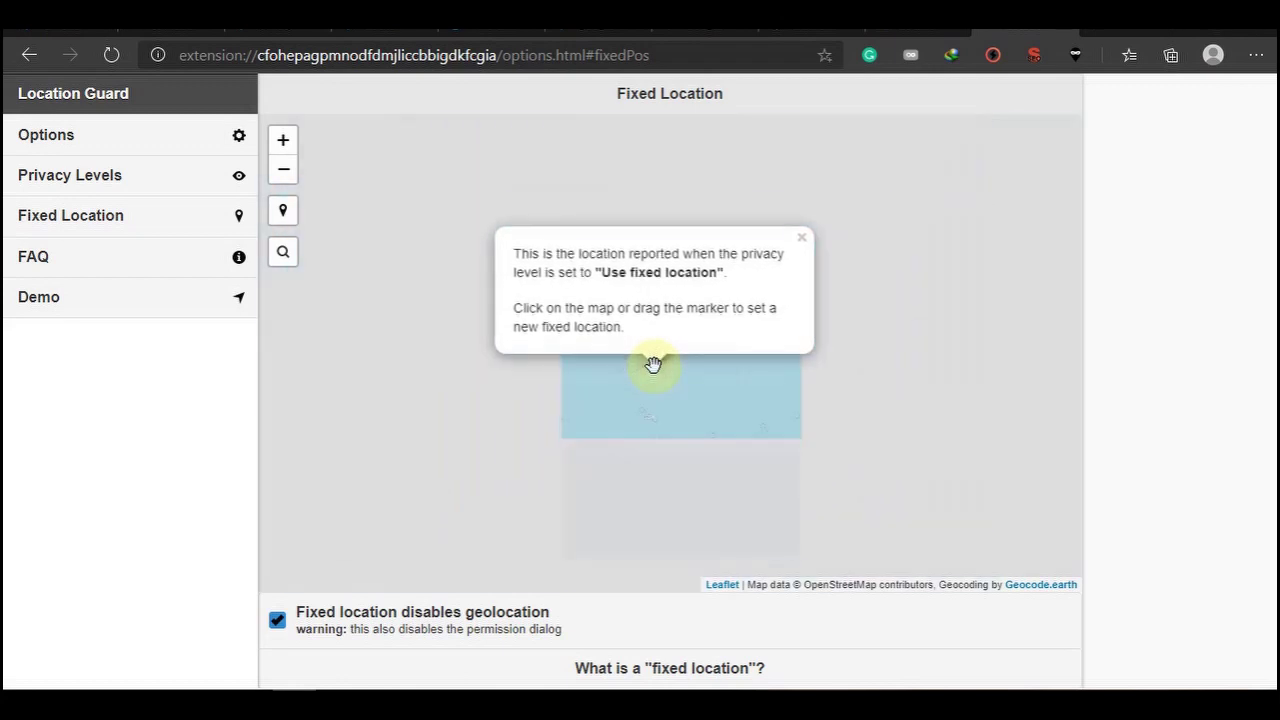
scroll(652, 363, "down", 3)
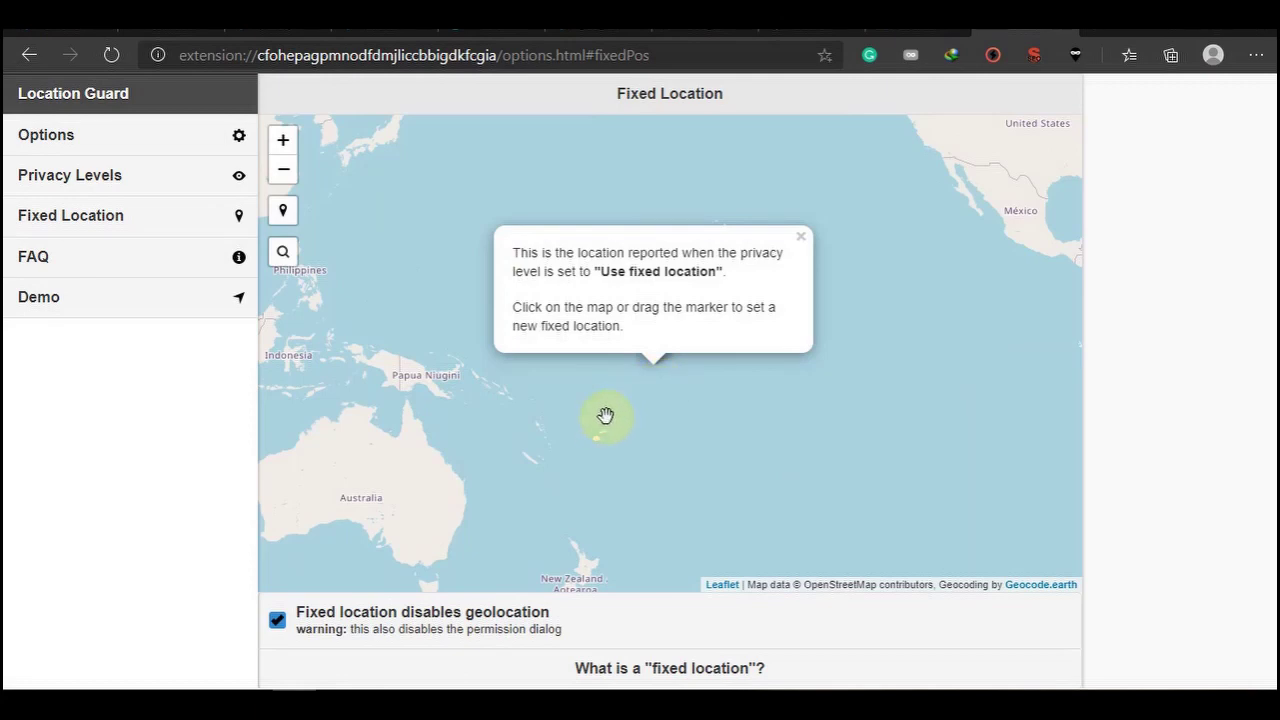
left_click_drag(414, 506, 703, 234)
scroll(706, 250, "up", 3)
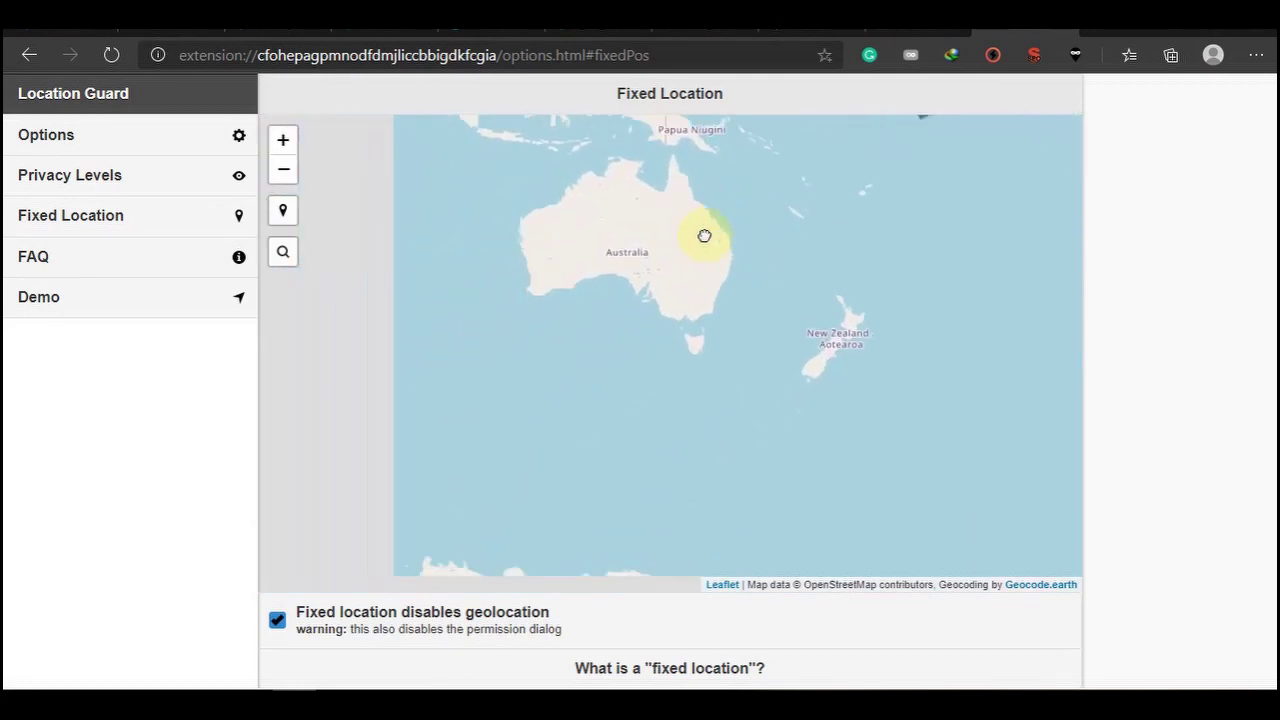
scroll(710, 268, "up", 1)
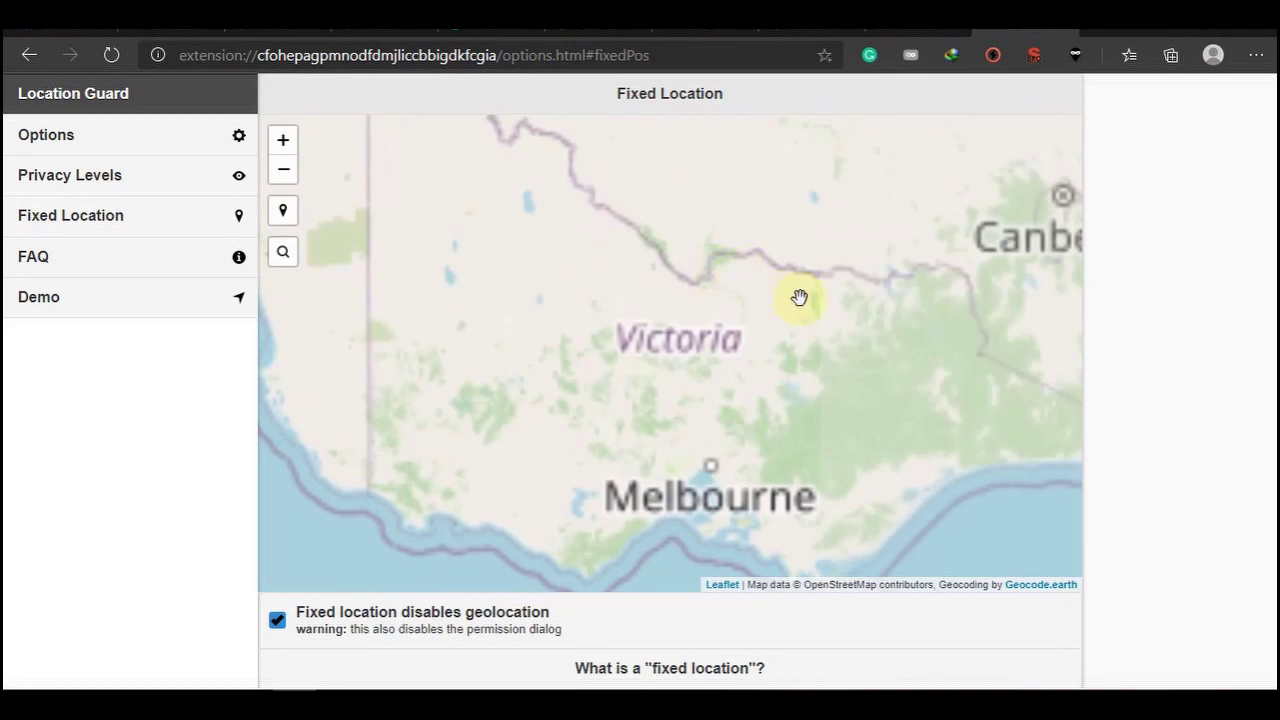
left_click_drag(903, 337, 691, 331)
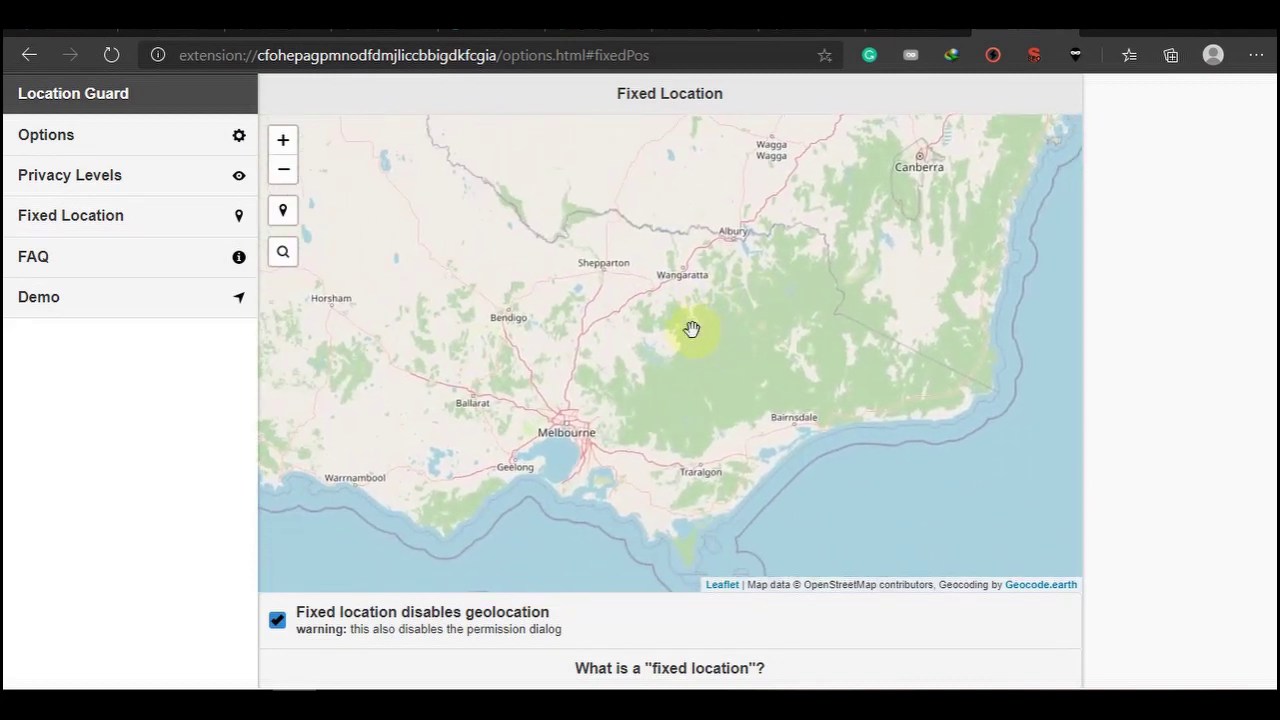
scroll(583, 420, "up", 1)
left_click_drag(870, 271, 486, 363)
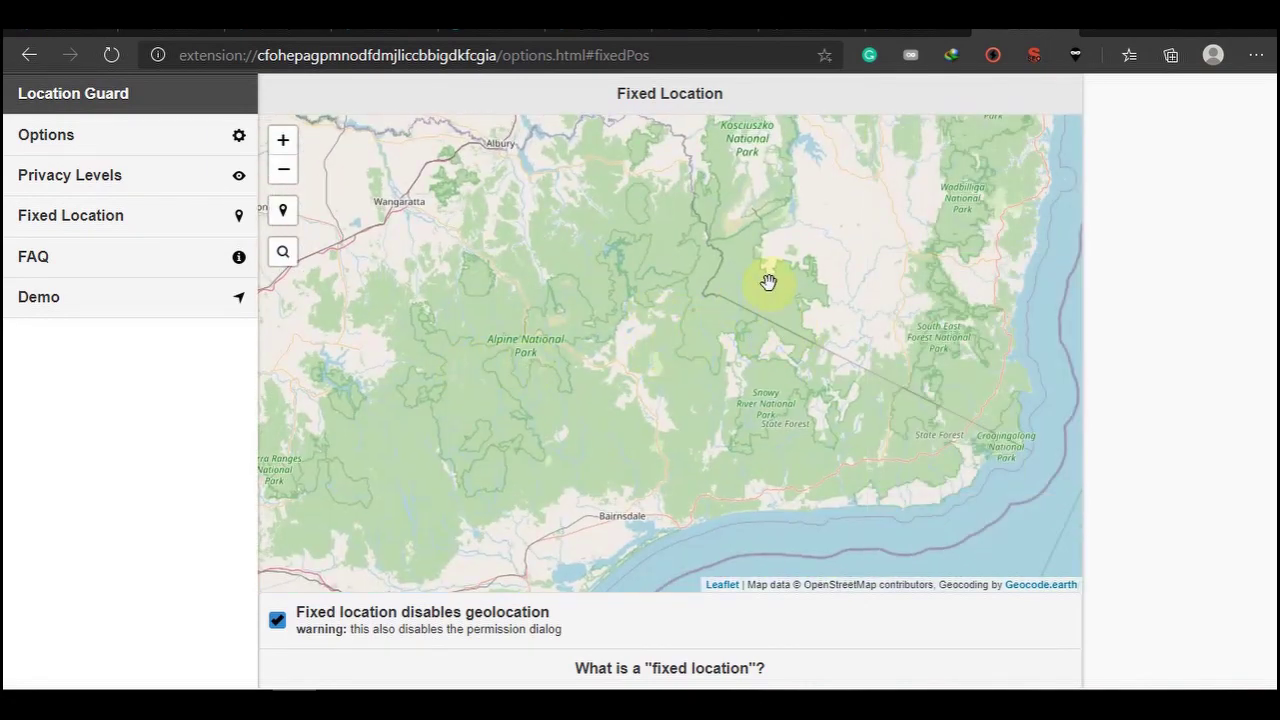
left_click_drag(766, 280, 531, 471)
scroll(633, 382, "up", 1)
scroll(633, 382, "down", 4)
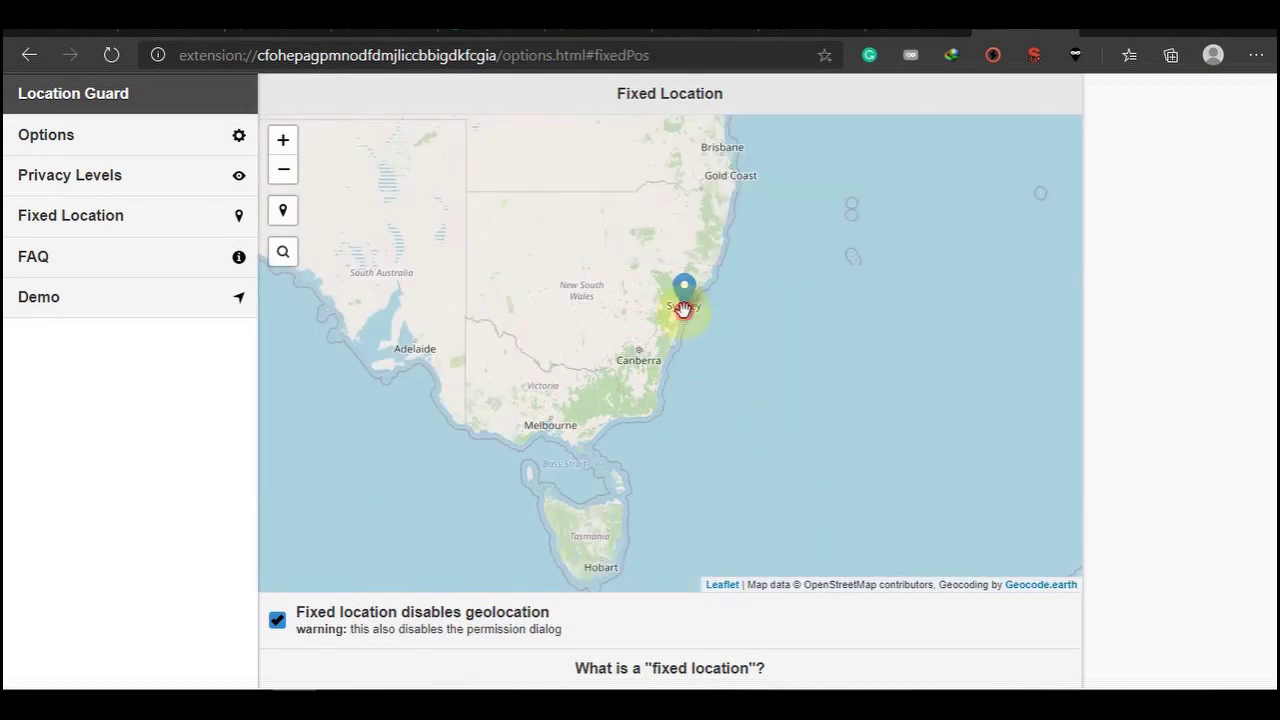
Refine the fixed location marker to the block just south of Martin Place, between Elizabeth Street and Phillip Street
scroll(680, 320, "up", 4)
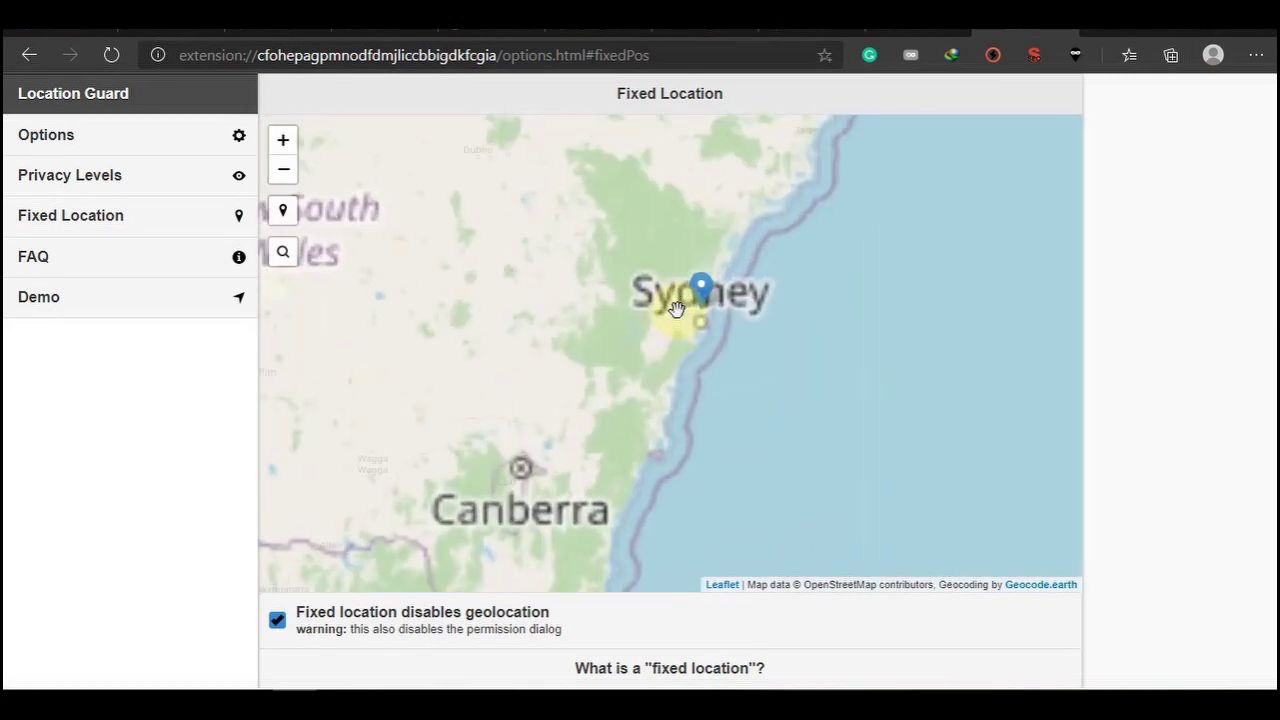
scroll(712, 320, "up", 1)
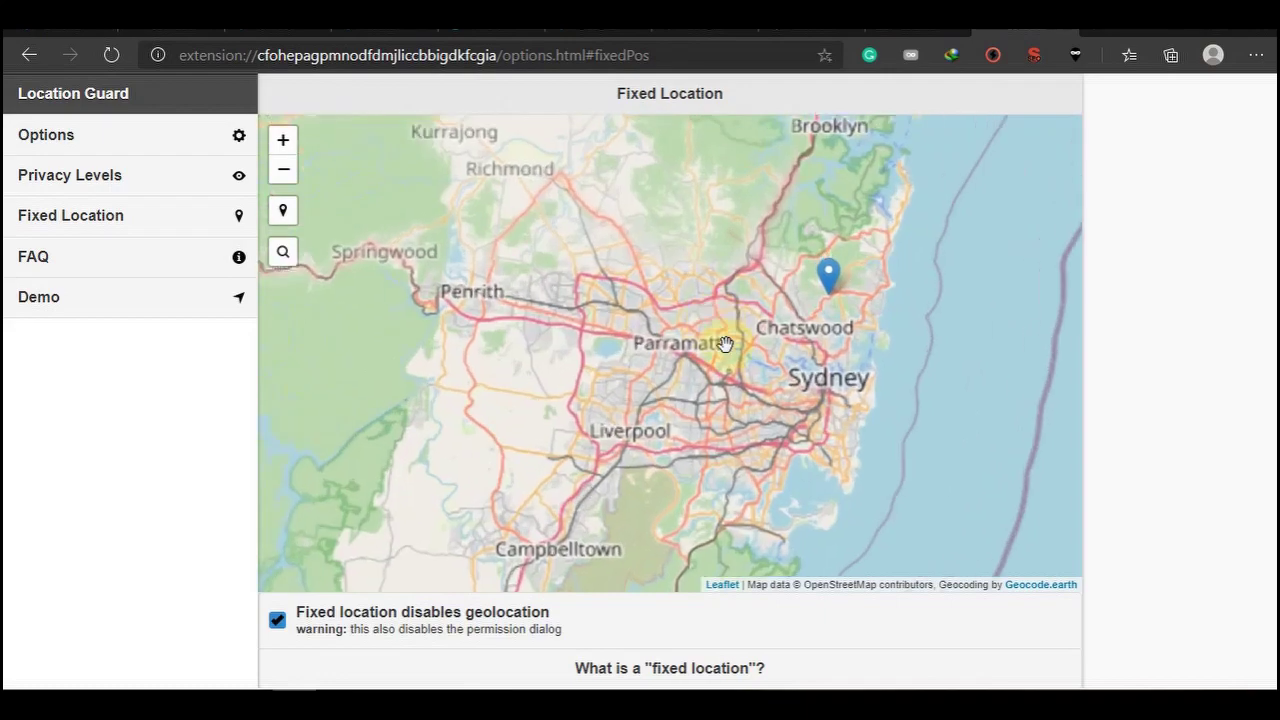
scroll(765, 395, "up", 1)
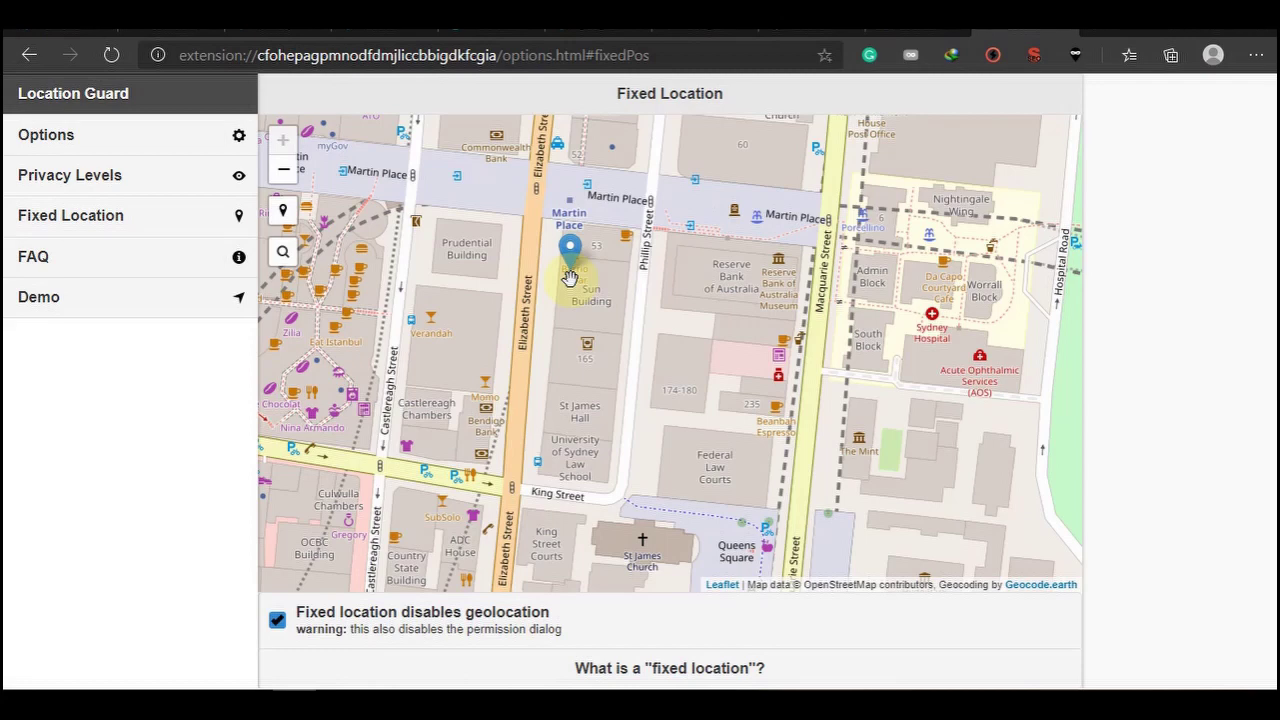
Reload the open Google Maps page and centre the map on the device's reported location
left_click(715, 30)
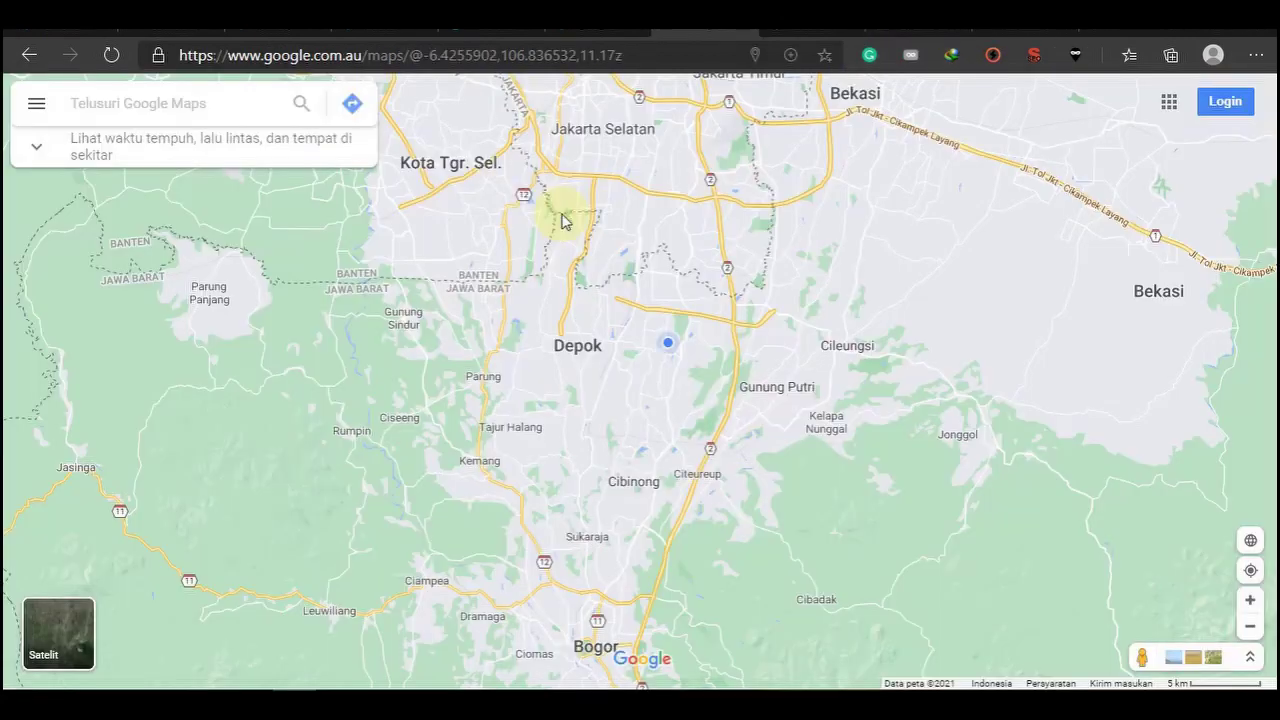
left_click(111, 55)
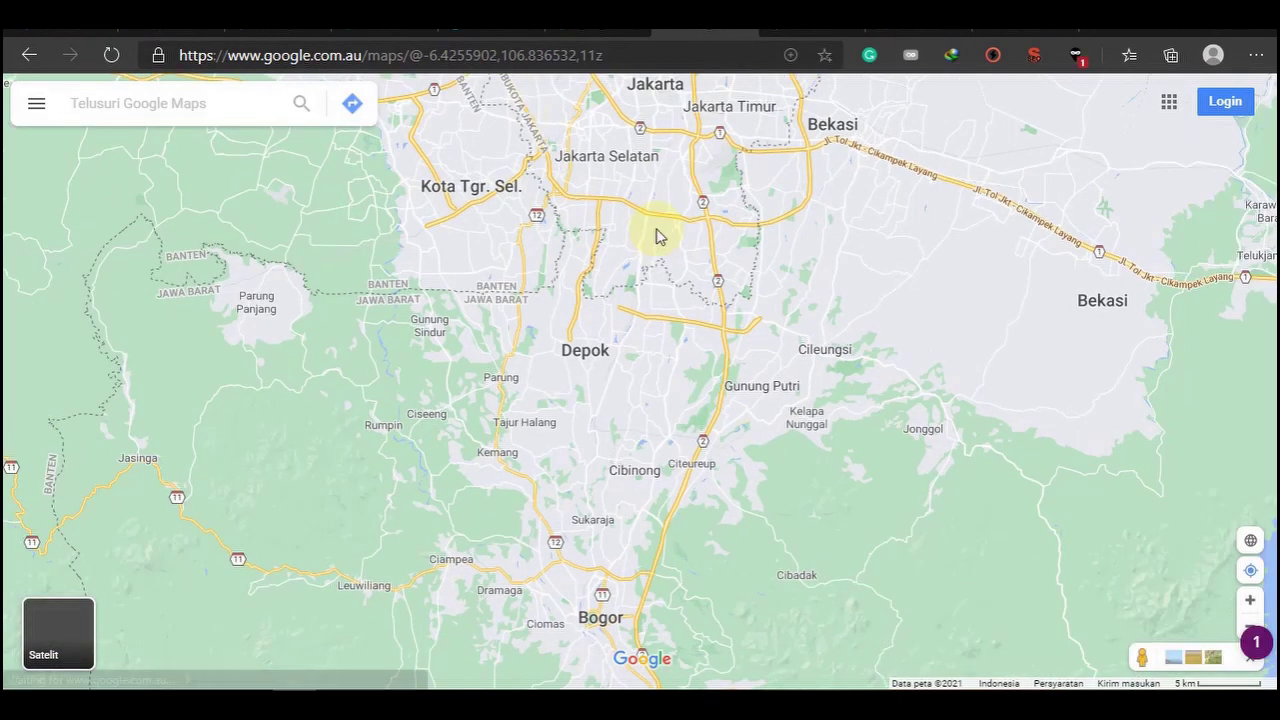
left_click(1252, 575)
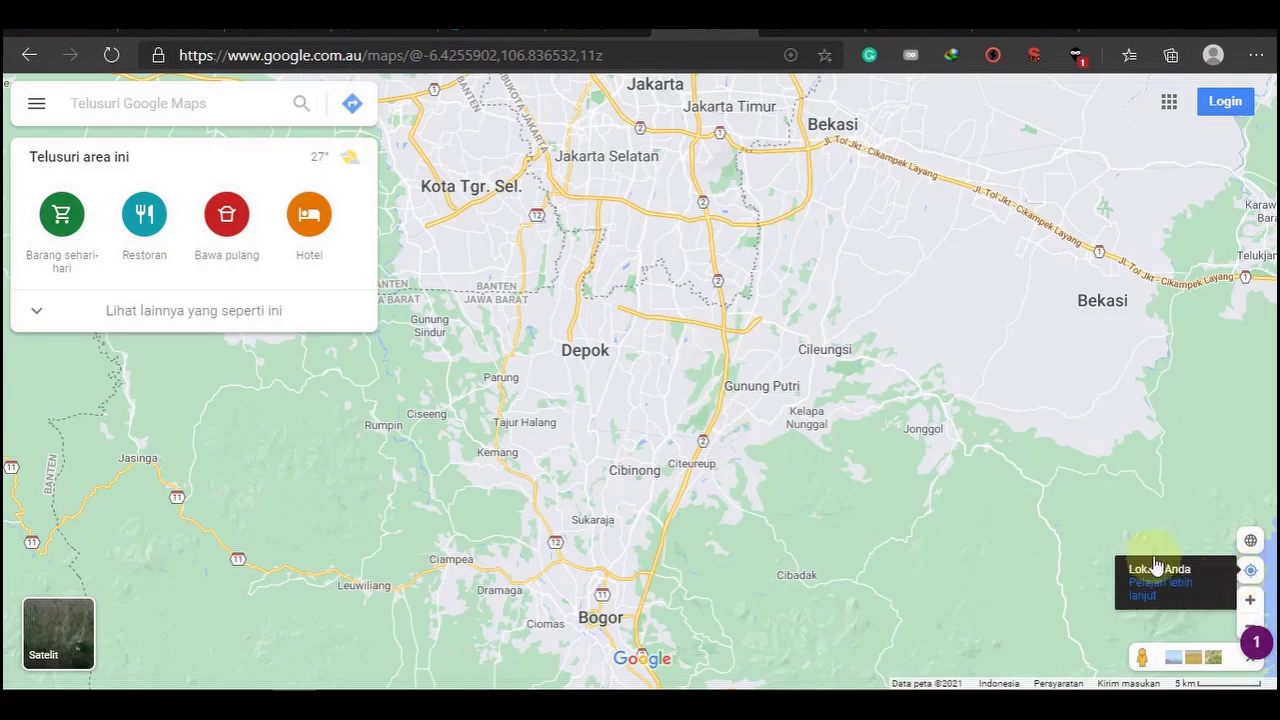
left_click(1252, 575)
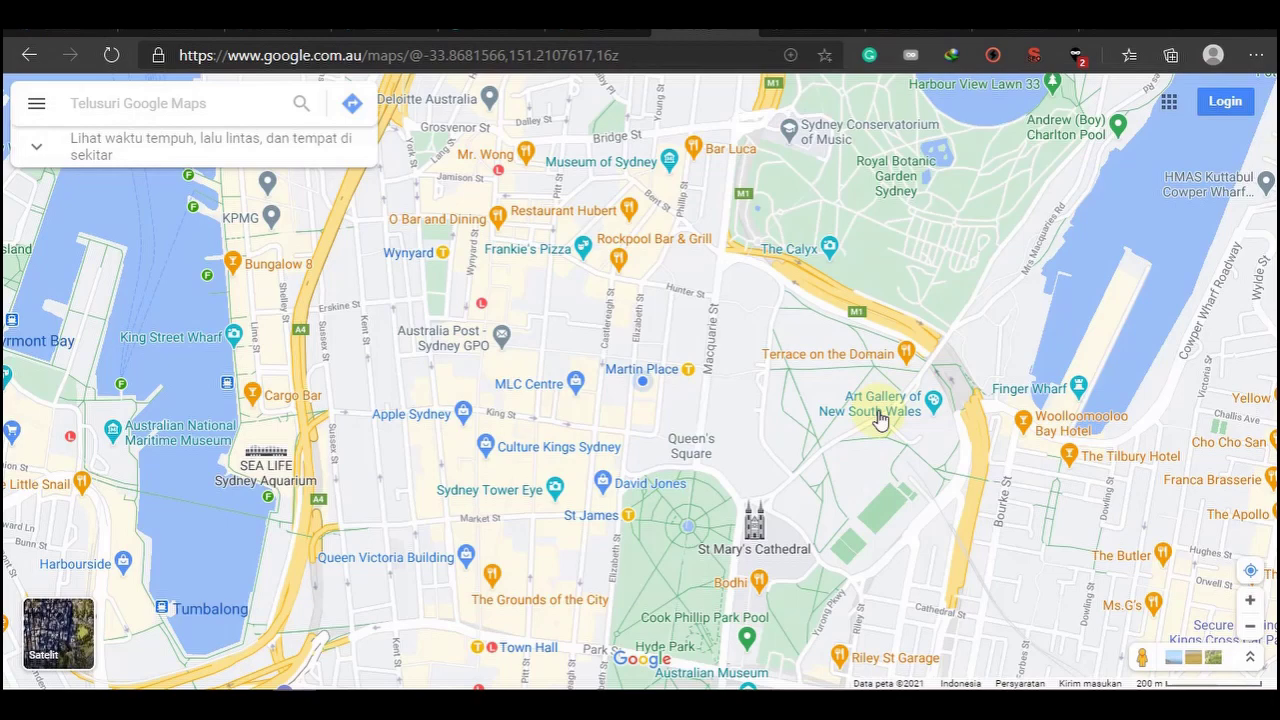
mouse_move(879, 420)
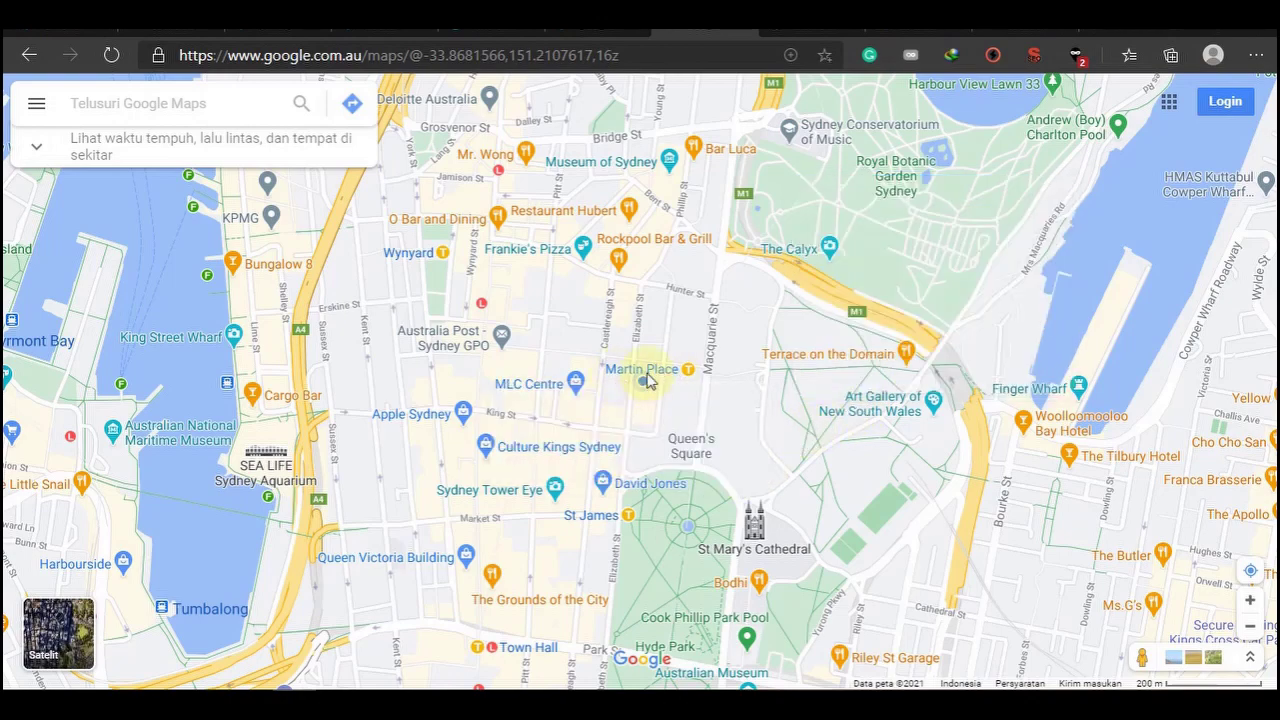
Examine the reported location dot in Google Maps at both street and city scale
scroll(645, 380, "down", 3)
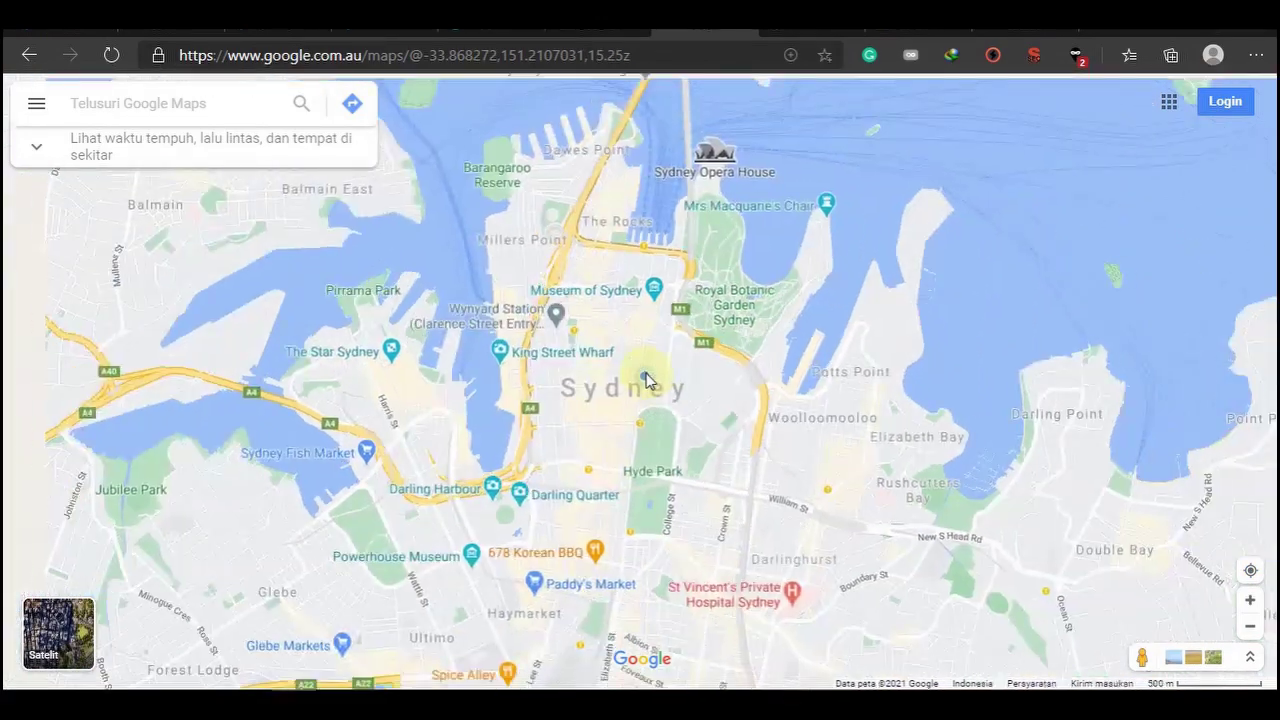
scroll(645, 380, "down", 3)
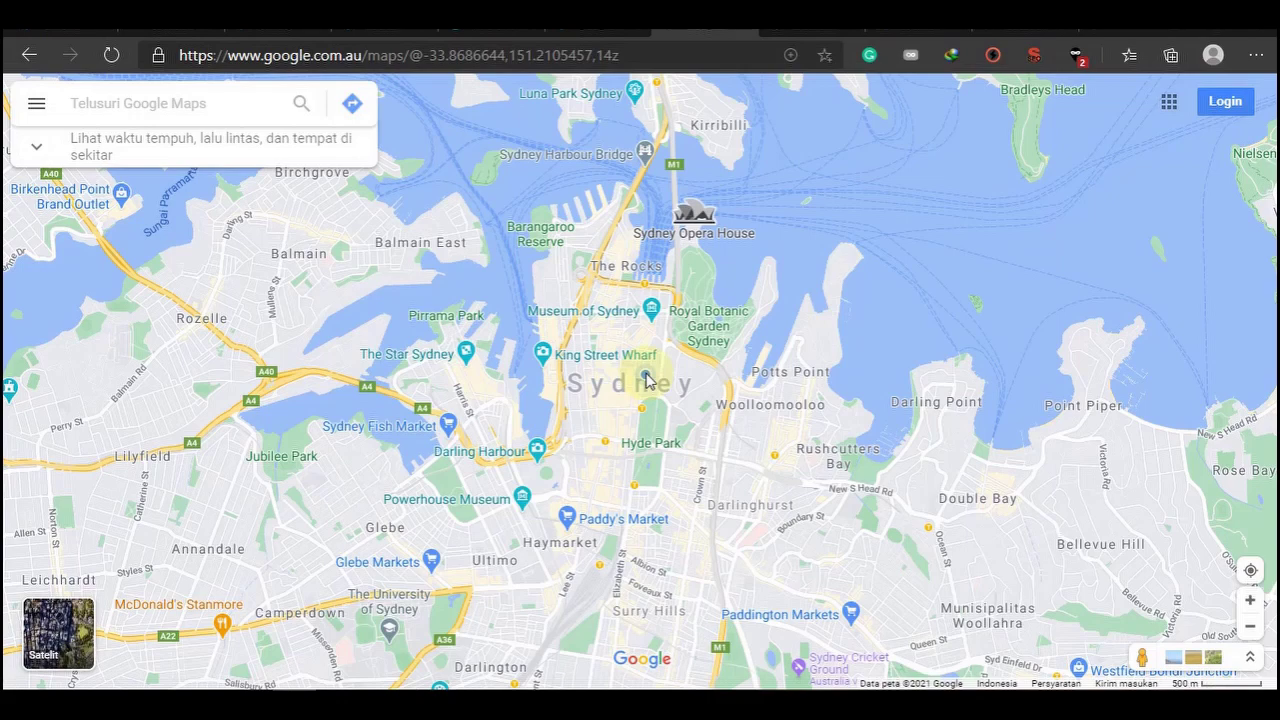
scroll(645, 380, "up", 3)
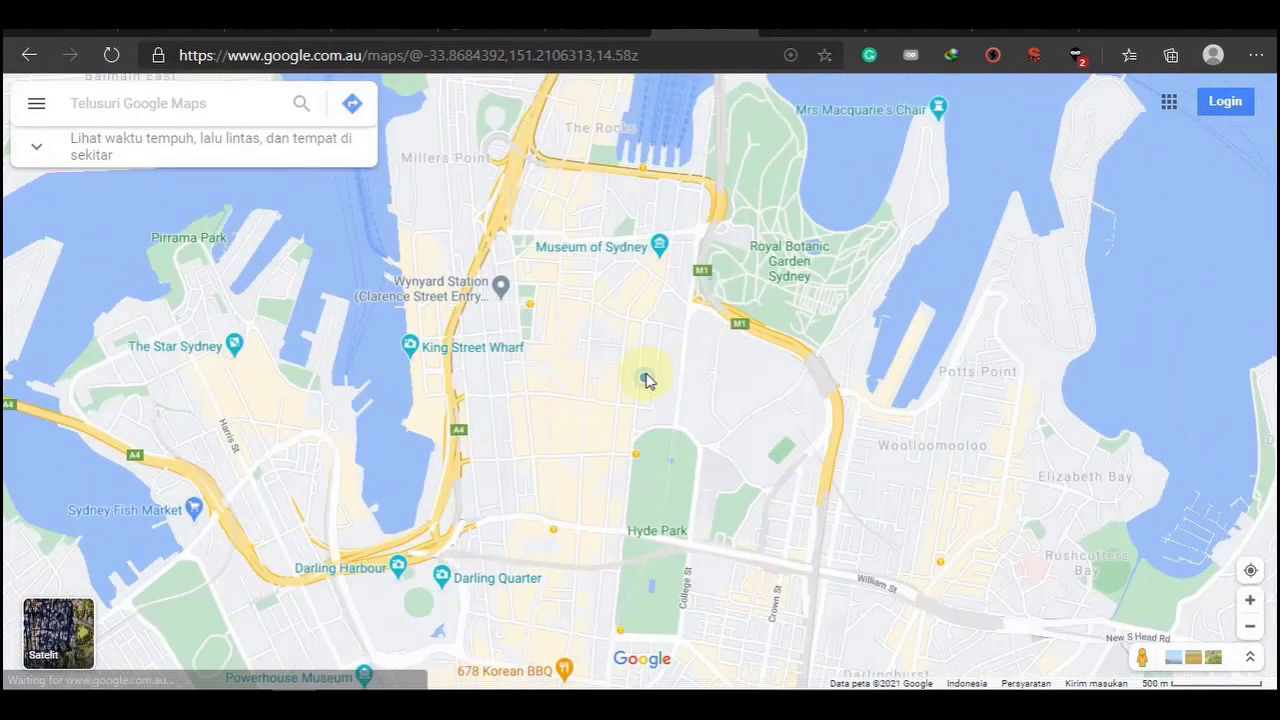
scroll(645, 380, "up", 2)
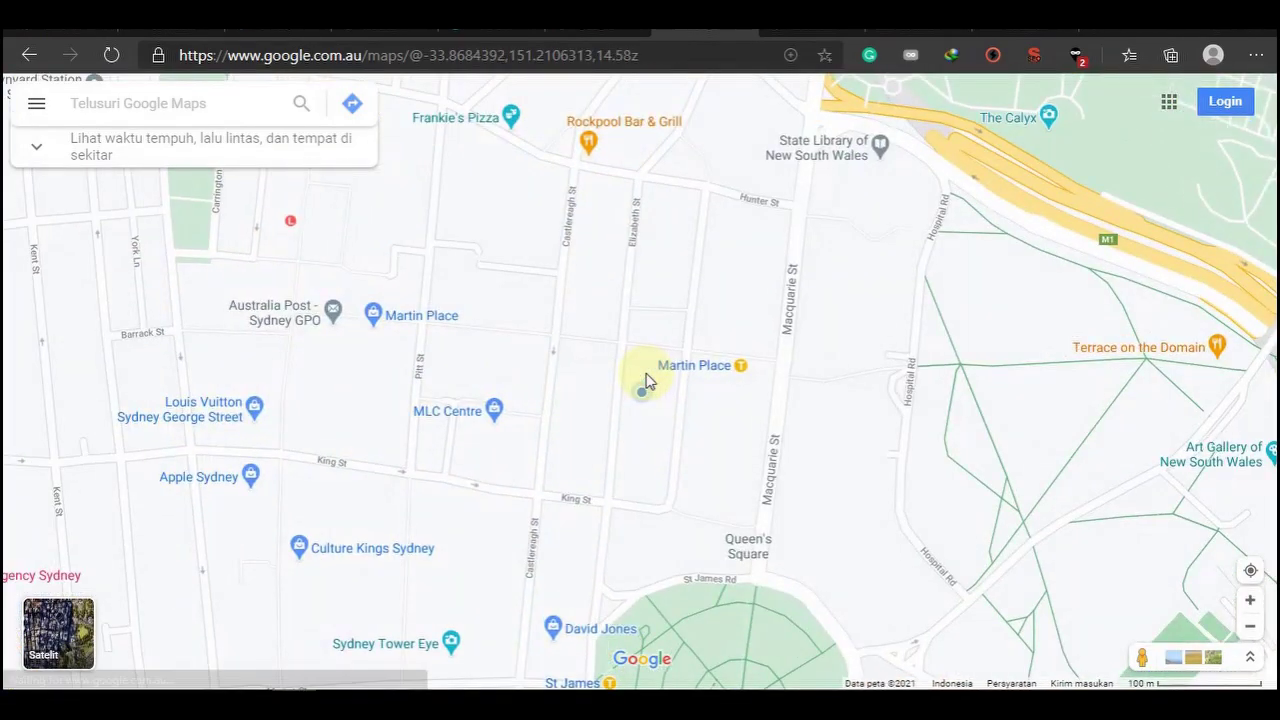
scroll(645, 380, "up", 3)
scroll(645, 380, "up", 5)
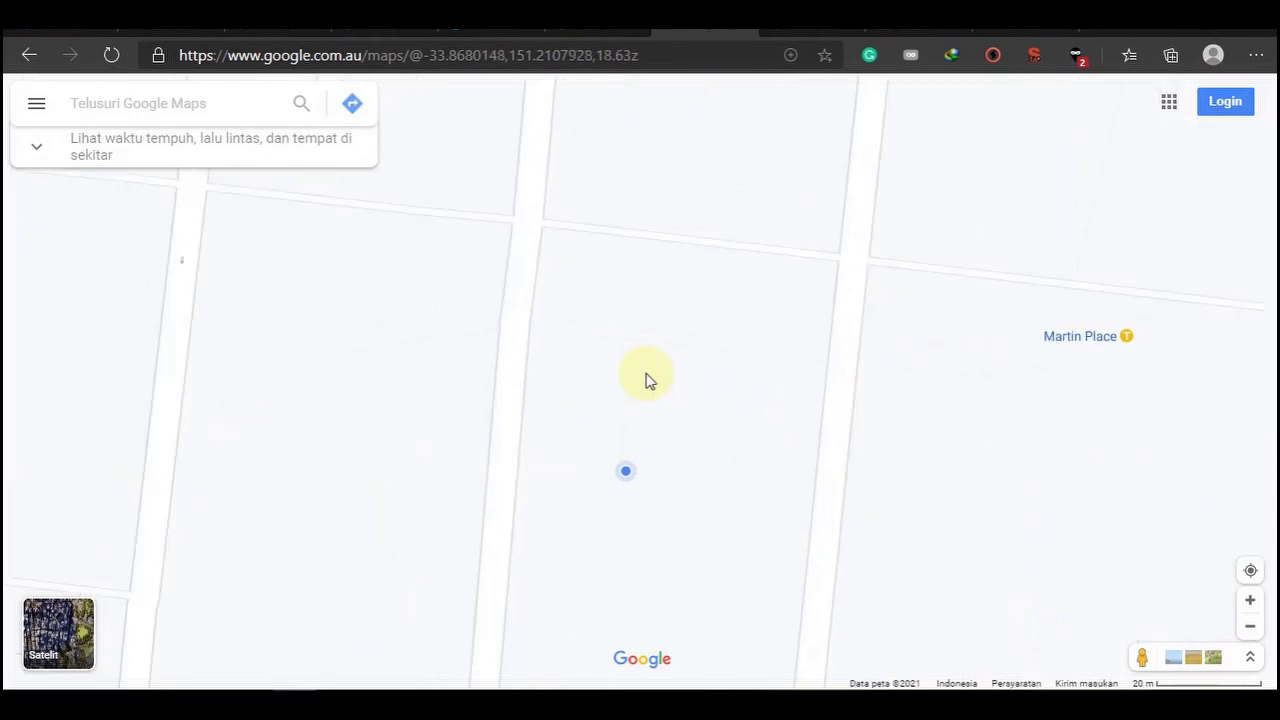
scroll(614, 494, "down", 4)
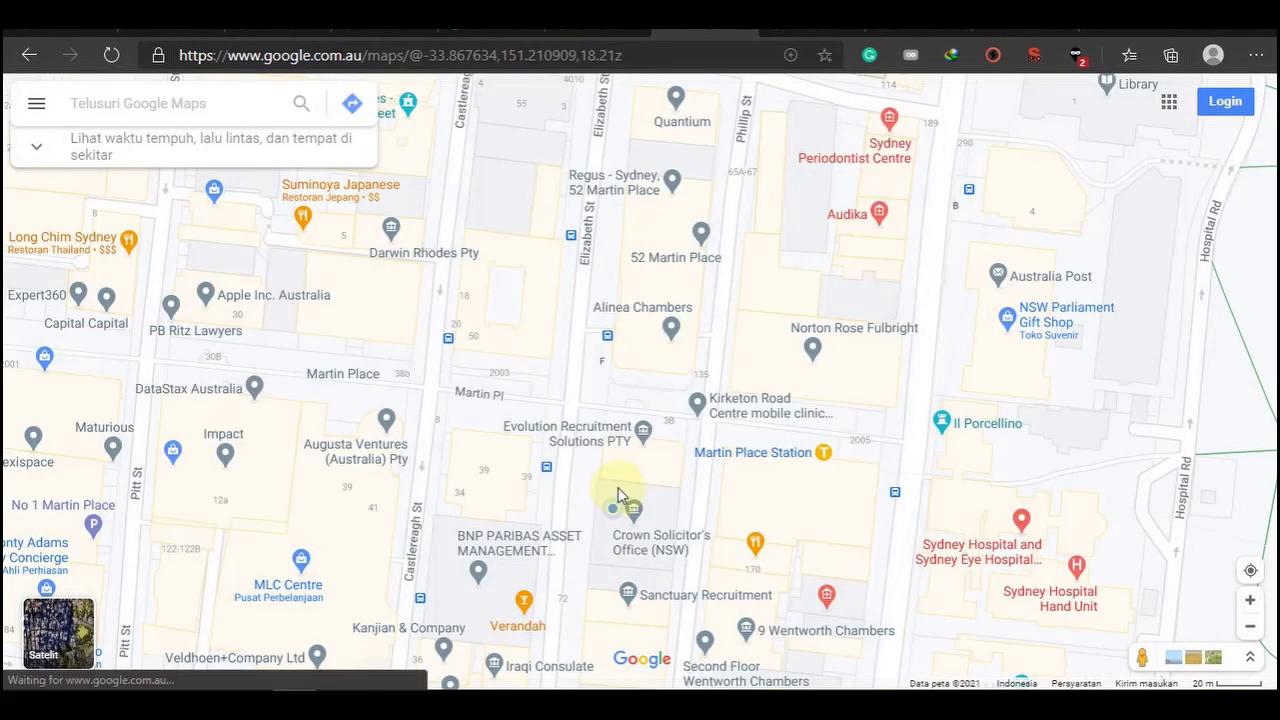
scroll(618, 492, "down", 2)
scroll(618, 492, "down", 5)
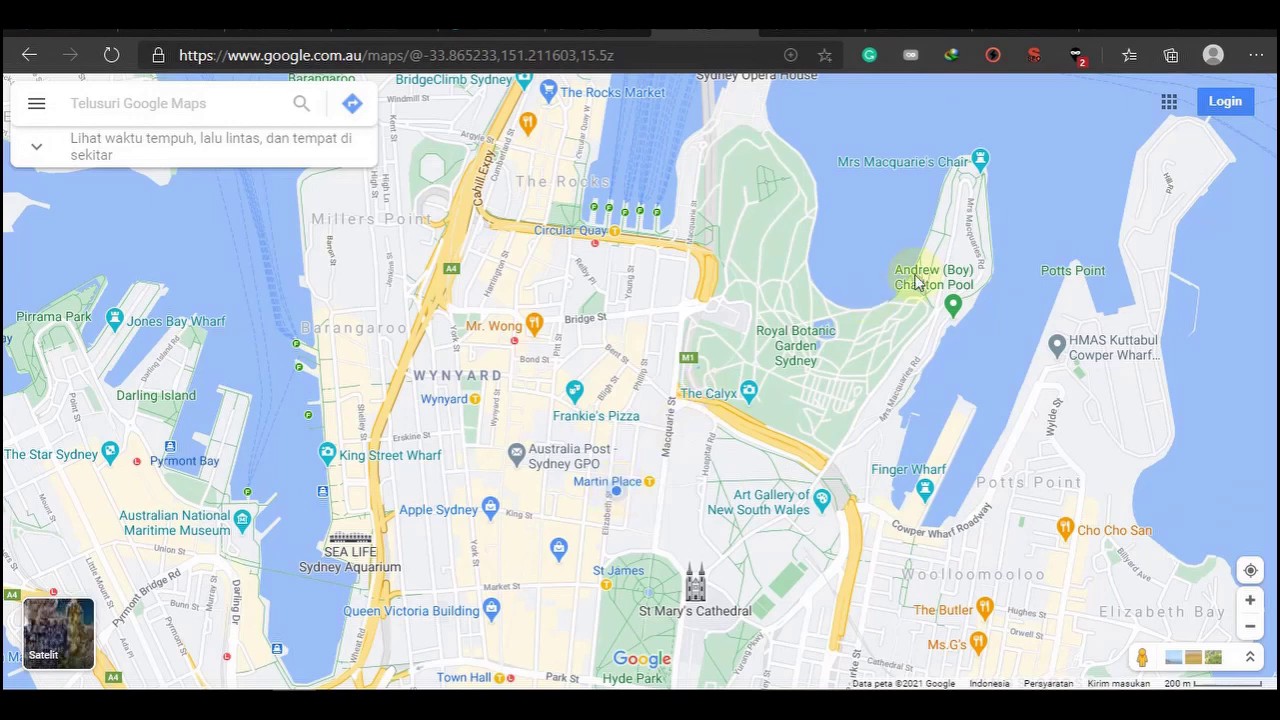
Search the web for "mc donalds menu + australia" in a new browser tab
left_click(1105, 32)
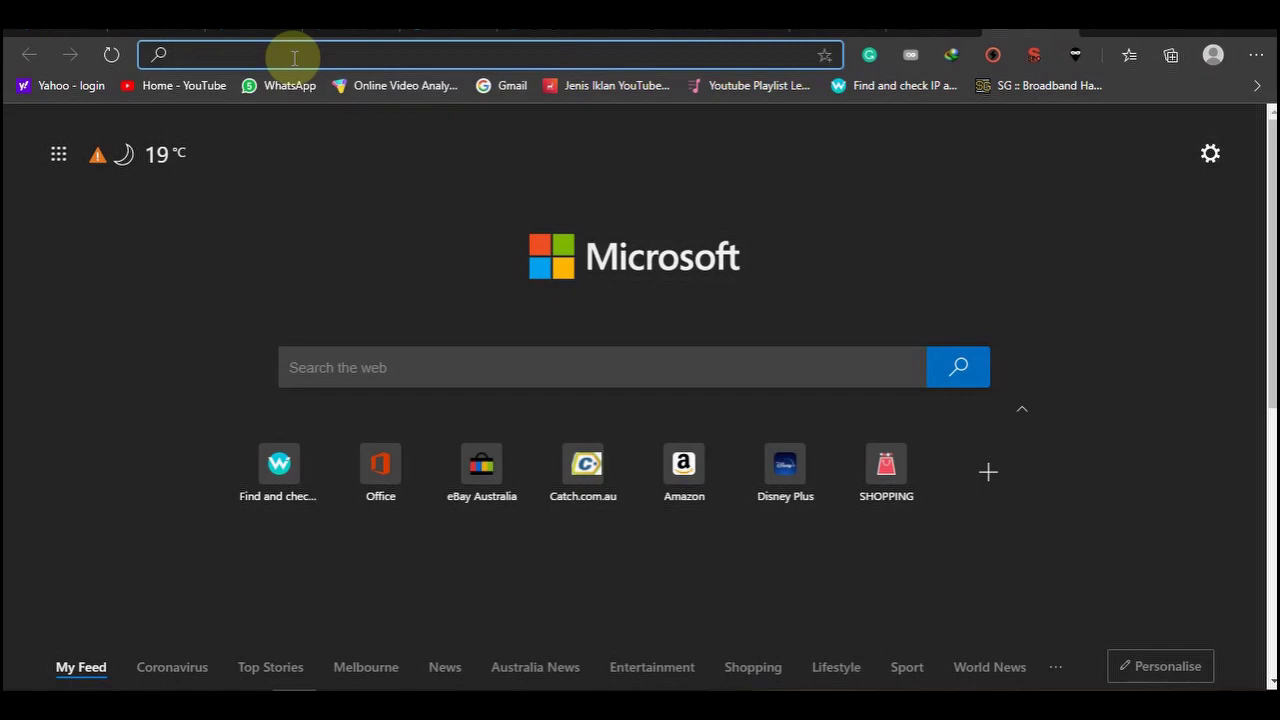
type("mc donal")
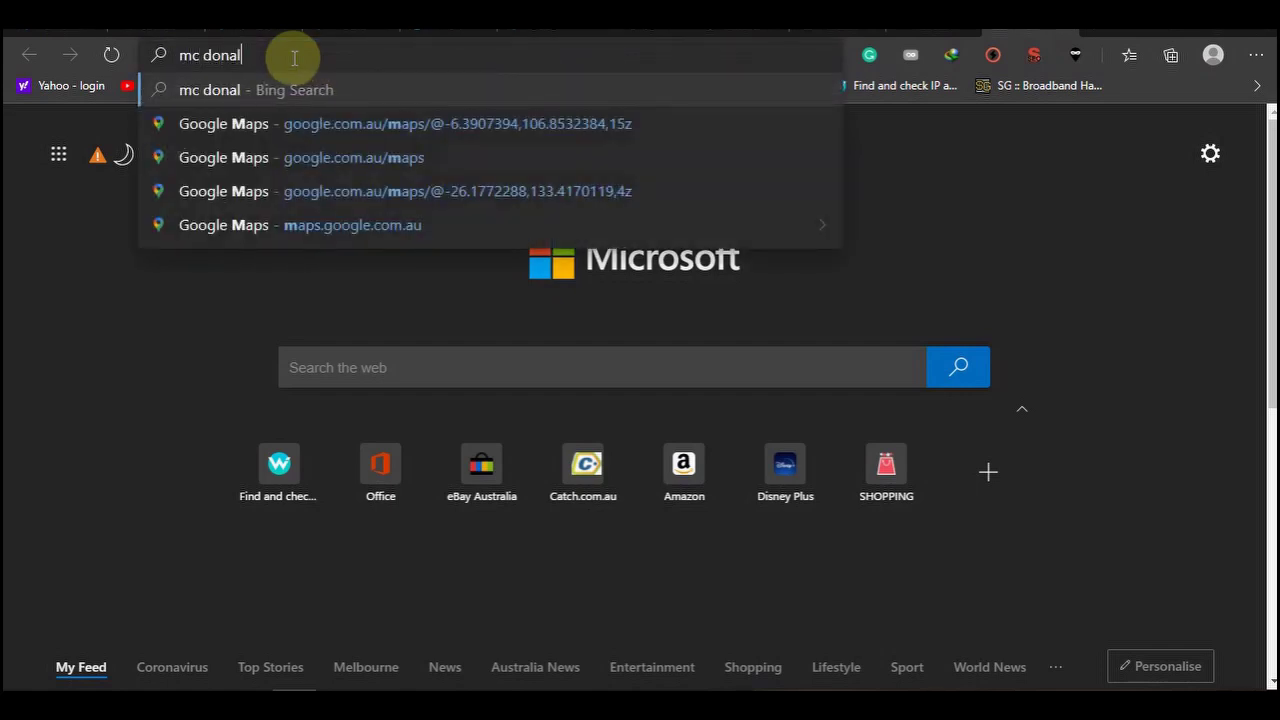
type("ds menu + australia")
key("Return")
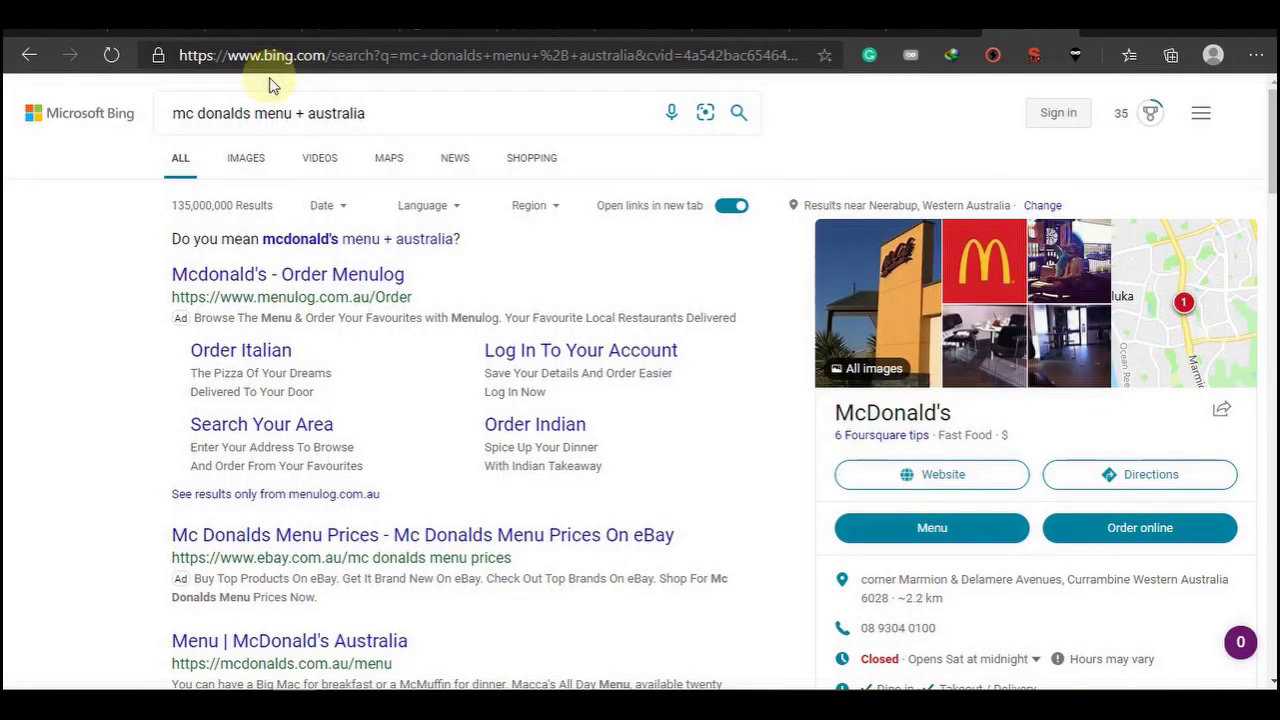
Set the location in Bing's search settings to NSW, save it, and review the McDonald's search results
left_click(1203, 118)
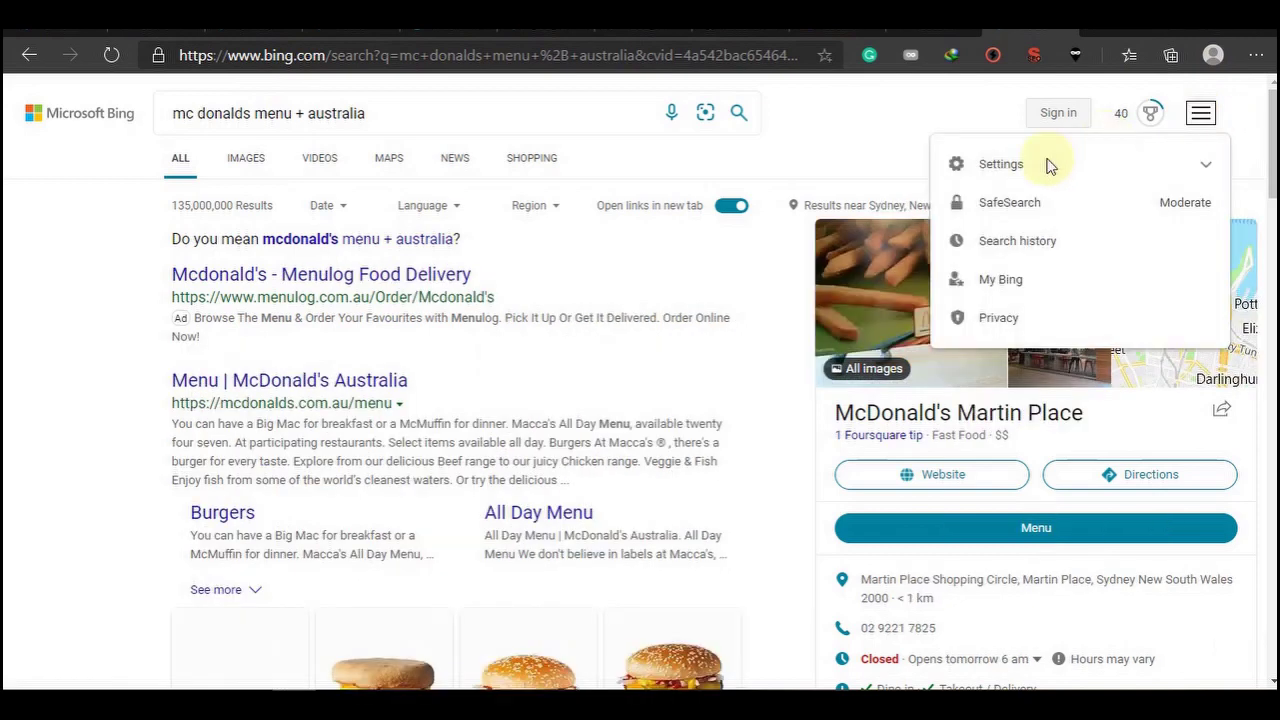
left_click(991, 172)
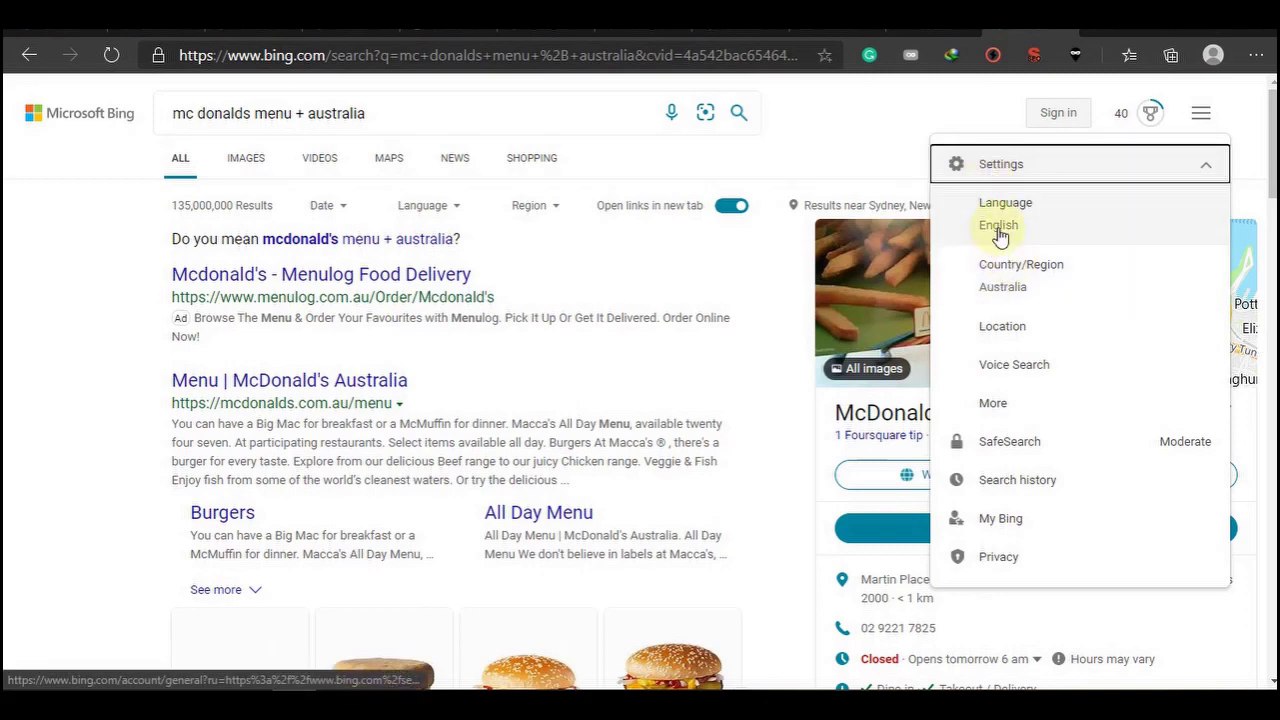
left_click(1002, 327)
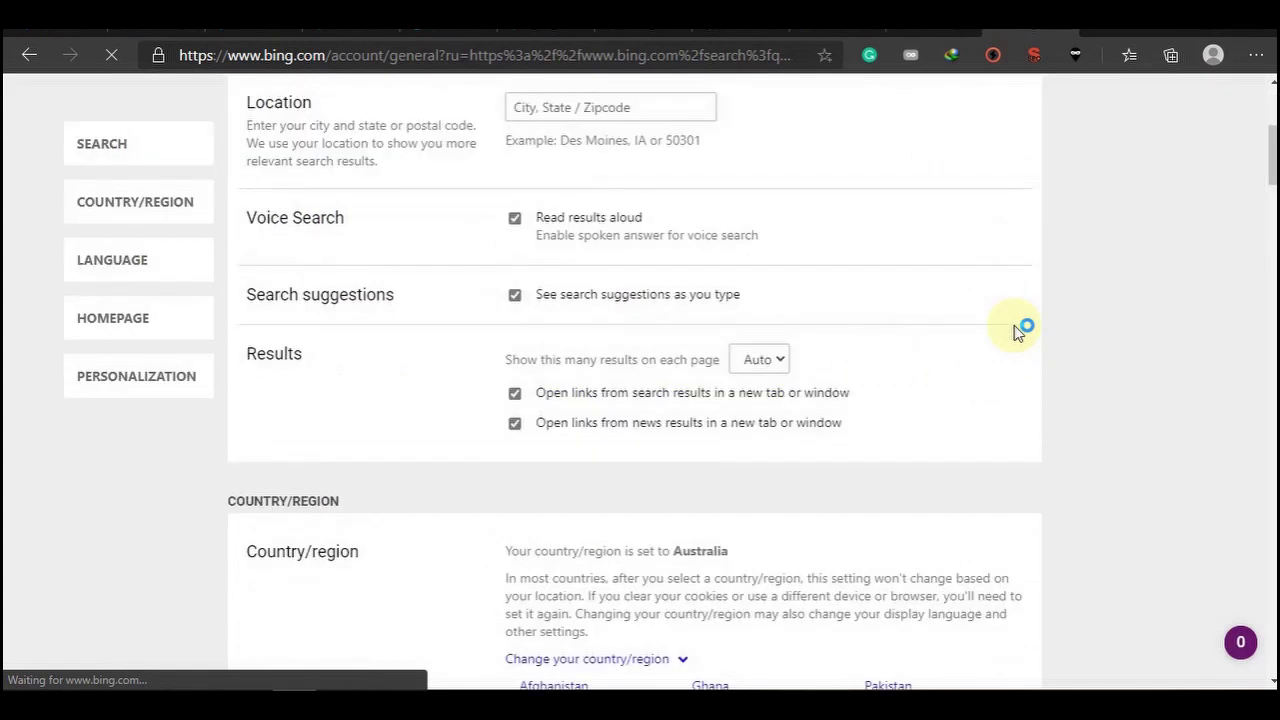
left_click(594, 109)
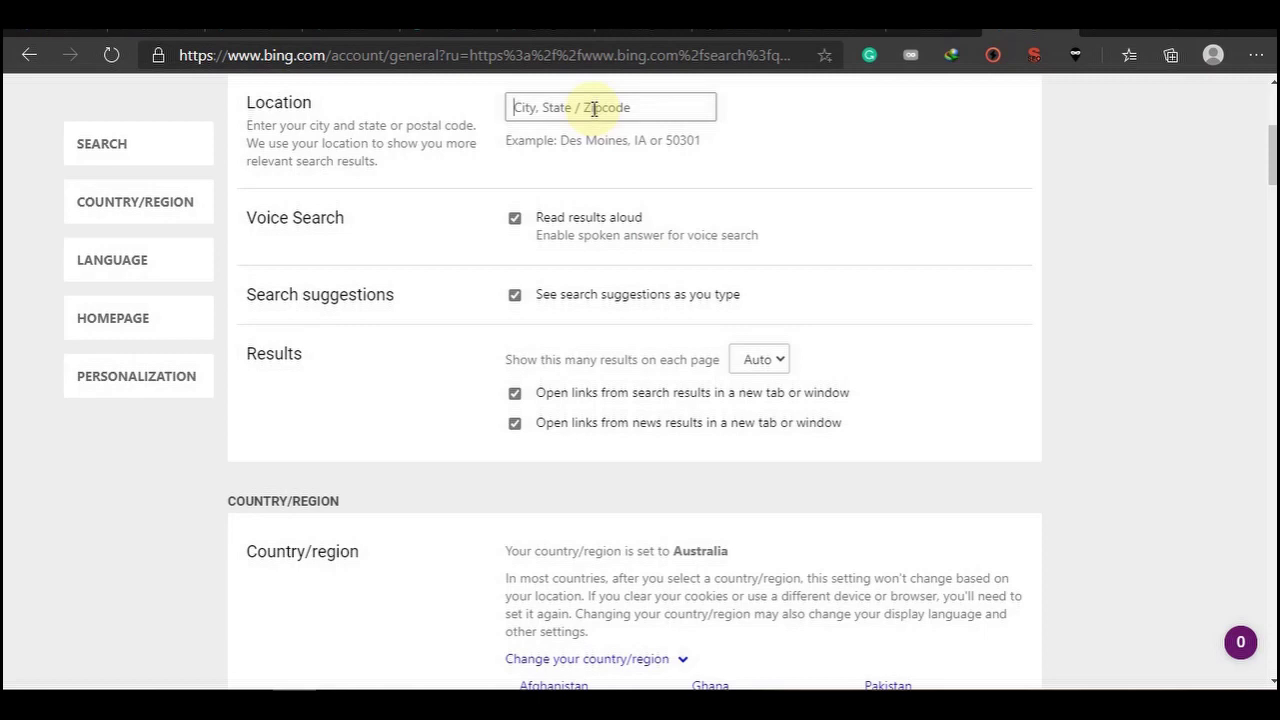
type("NSW")
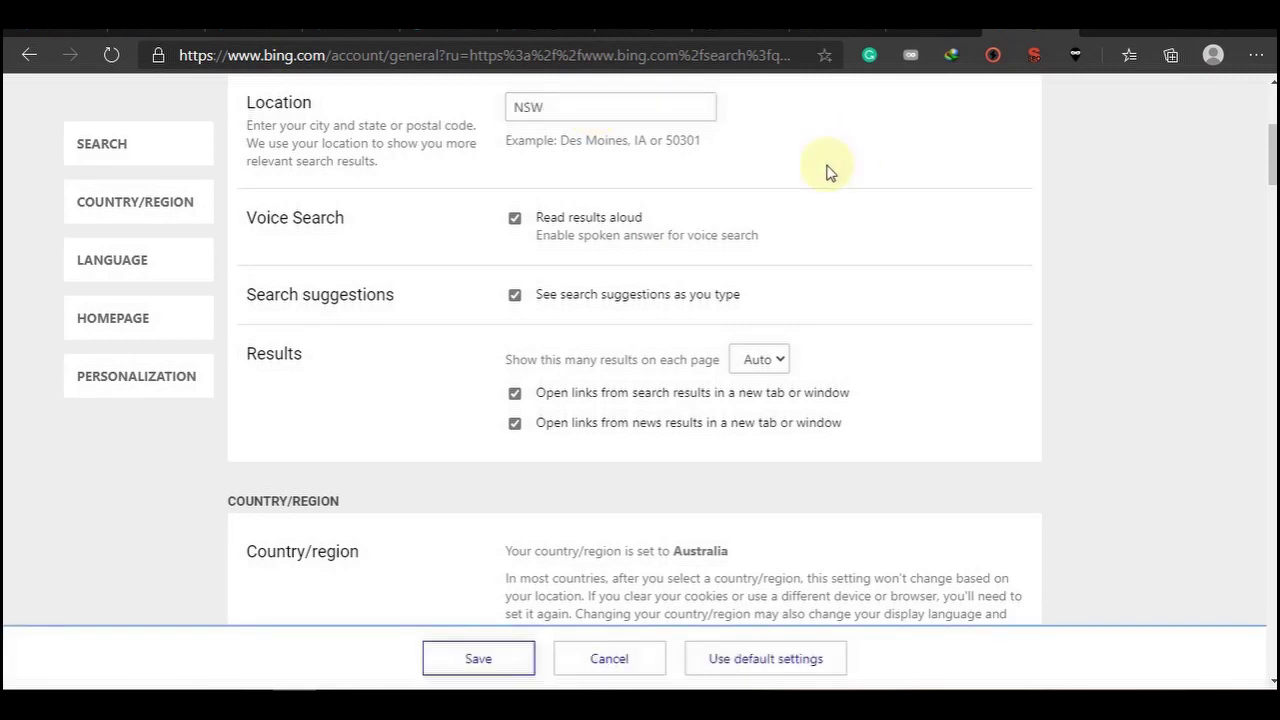
scroll(830, 172, "down", 2)
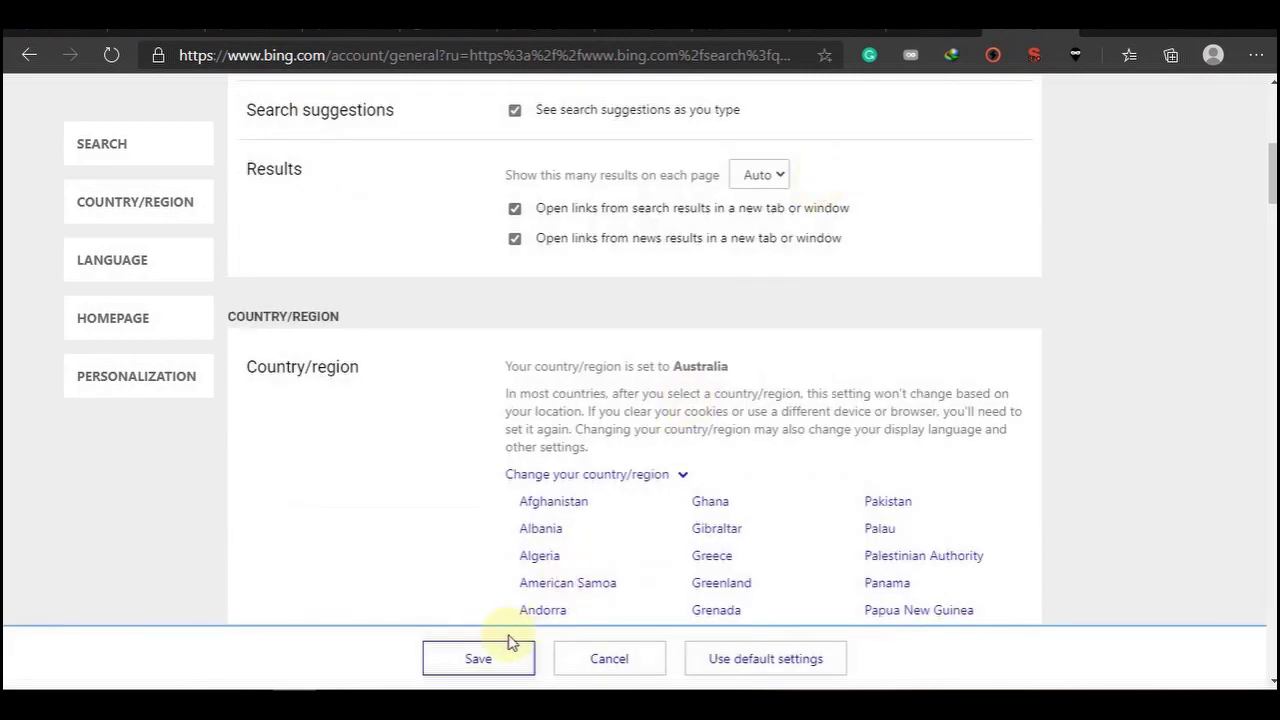
left_click(487, 664)
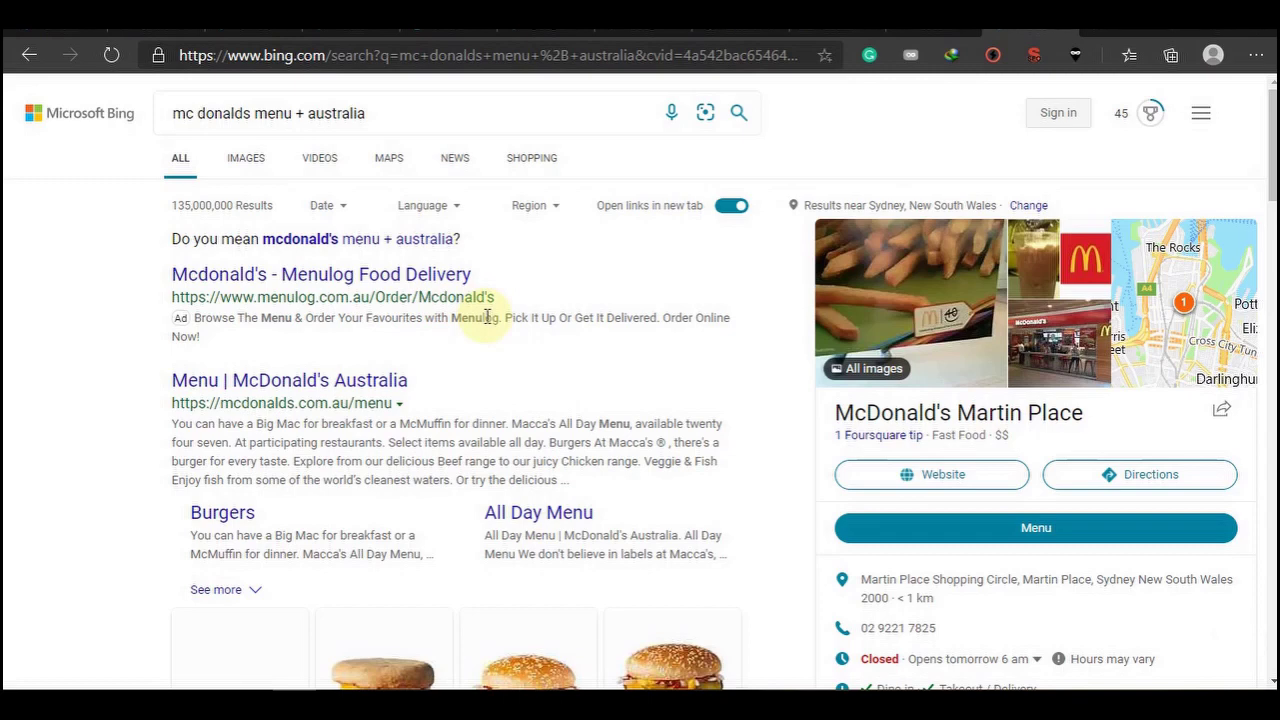
scroll(487, 317, "down", 2)
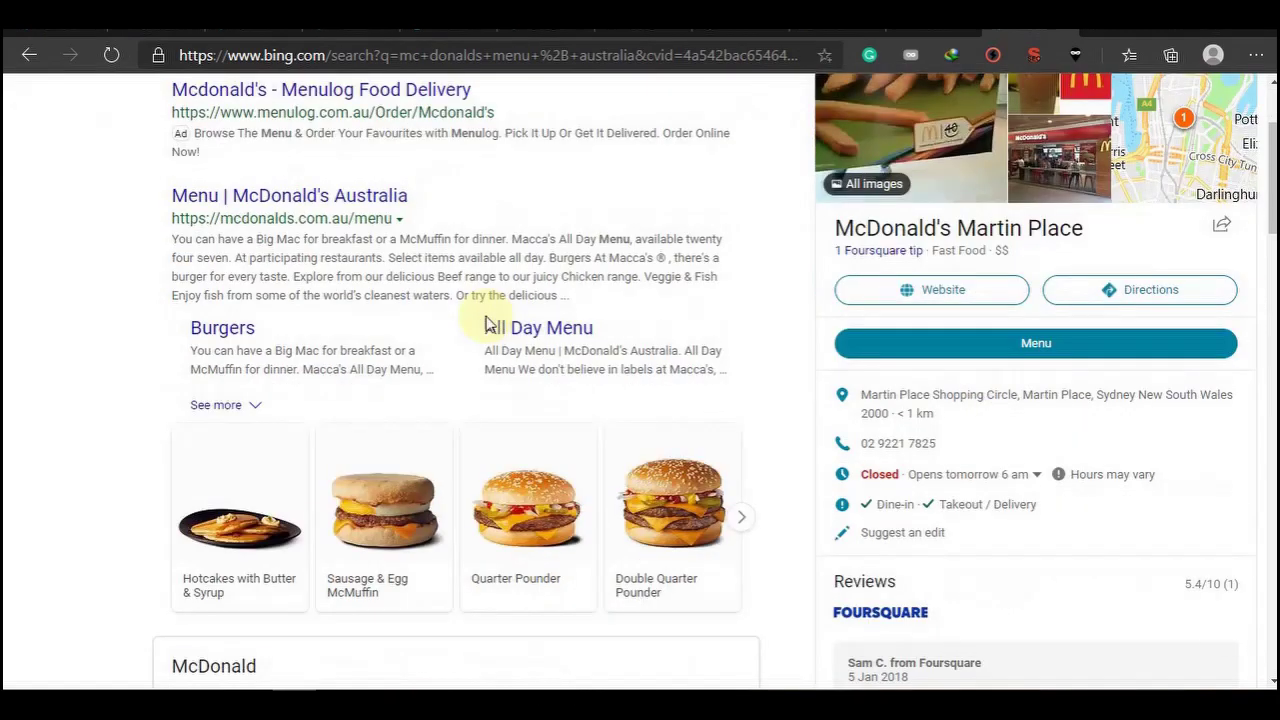
scroll(487, 317, "up", 2)
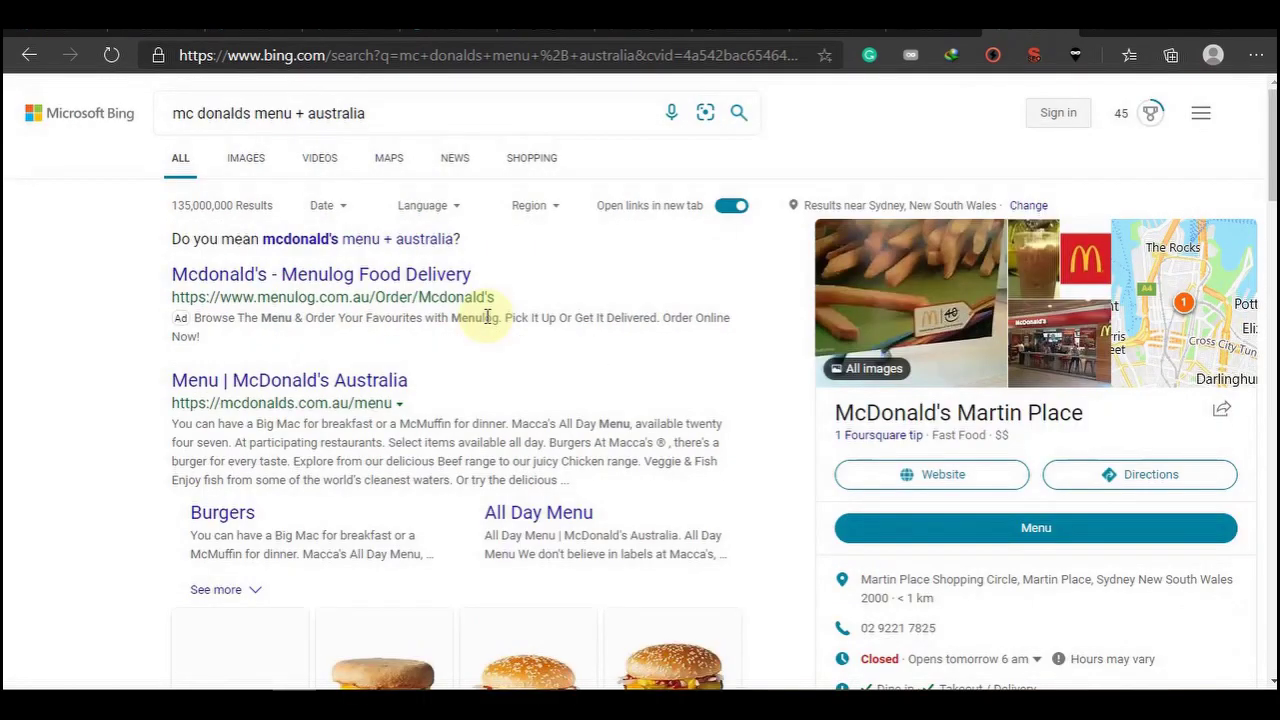
Examine the McDonald's search results, including the Martin Place details, the Sydney map, the nearby restaurants and the Australian menu price listings
scroll(487, 317, "down", 2)
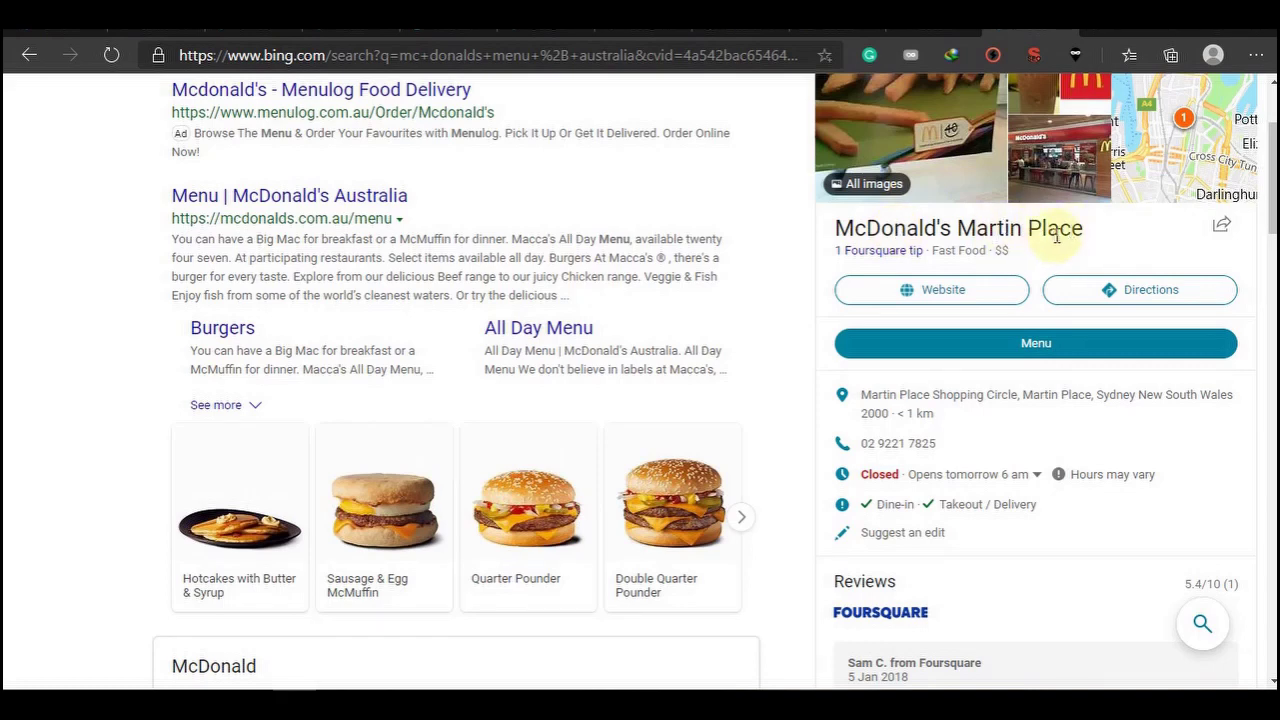
scroll(720, 365, "down", 1)
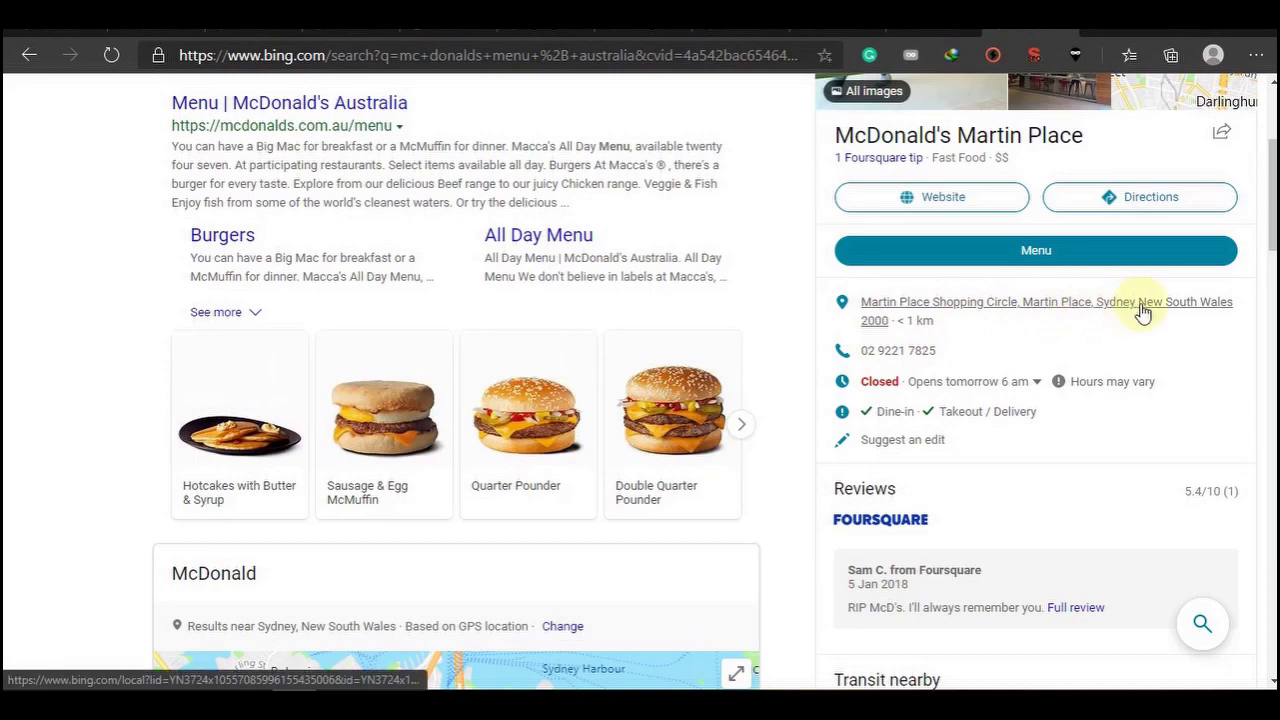
scroll(591, 329, "down", 4)
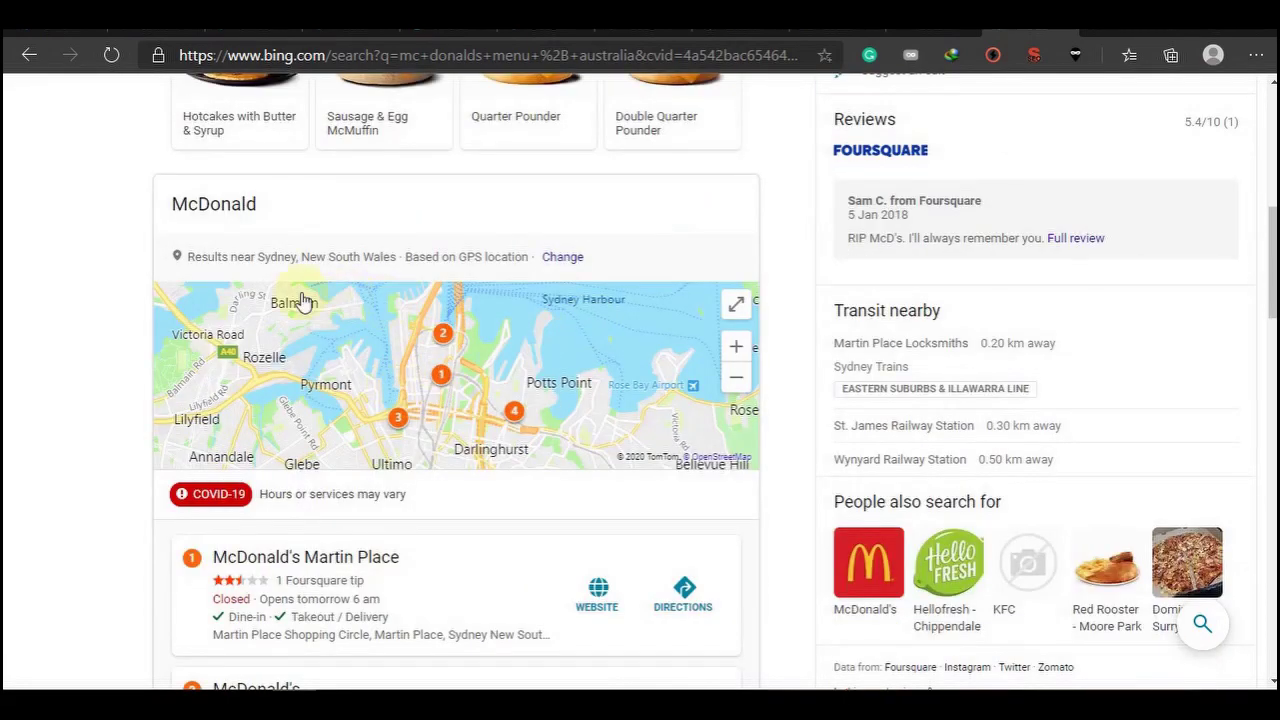
scroll(530, 430, "down", 3)
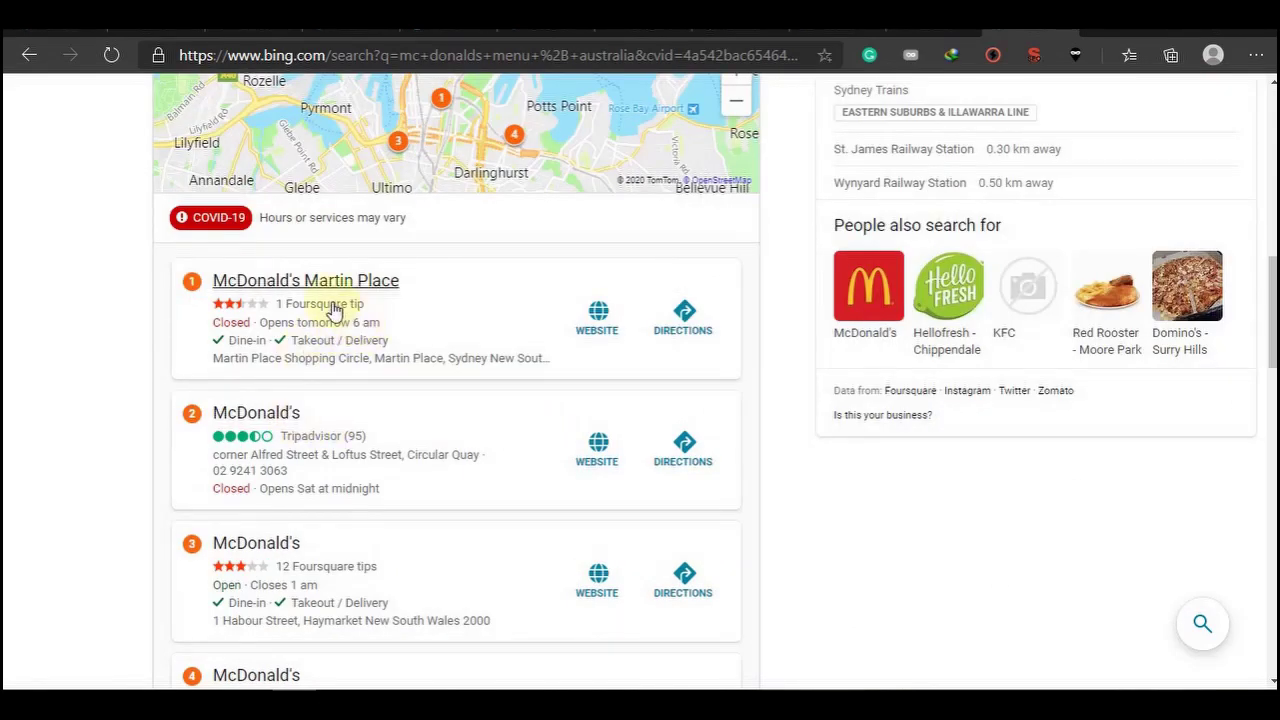
scroll(374, 425, "down", 3)
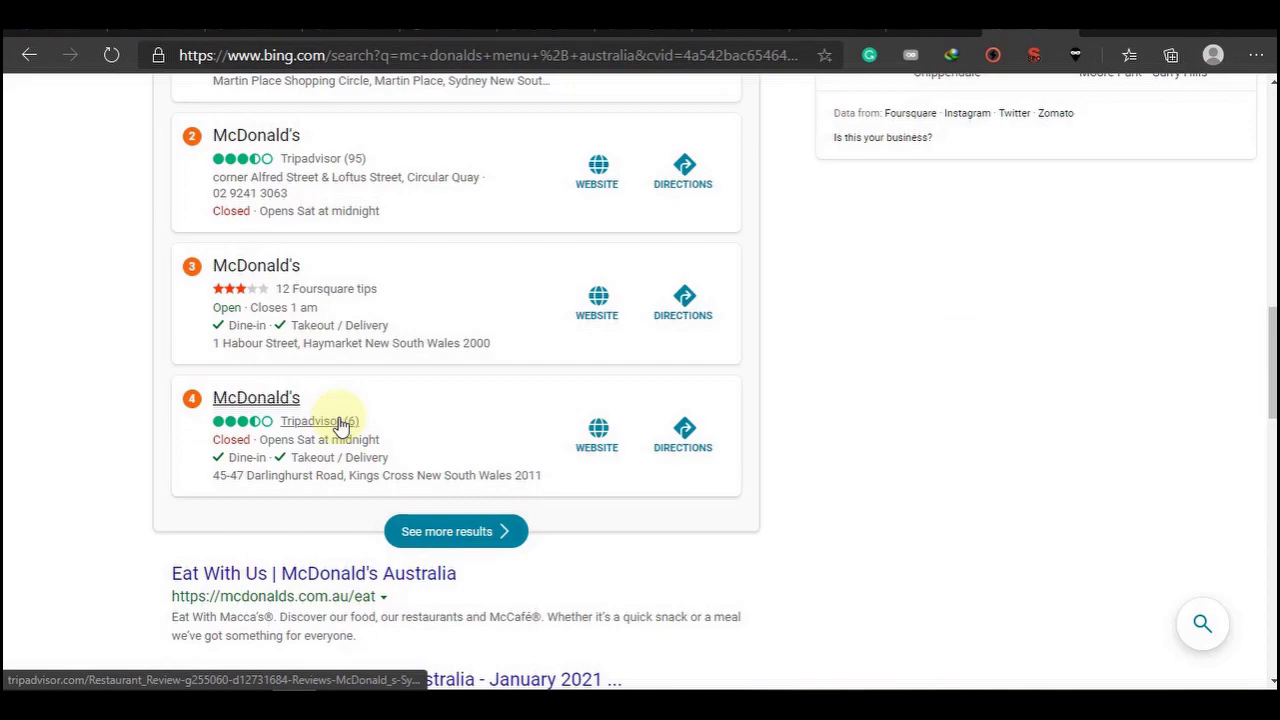
scroll(340, 420, "down", 2)
scroll(443, 447, "down", 2)
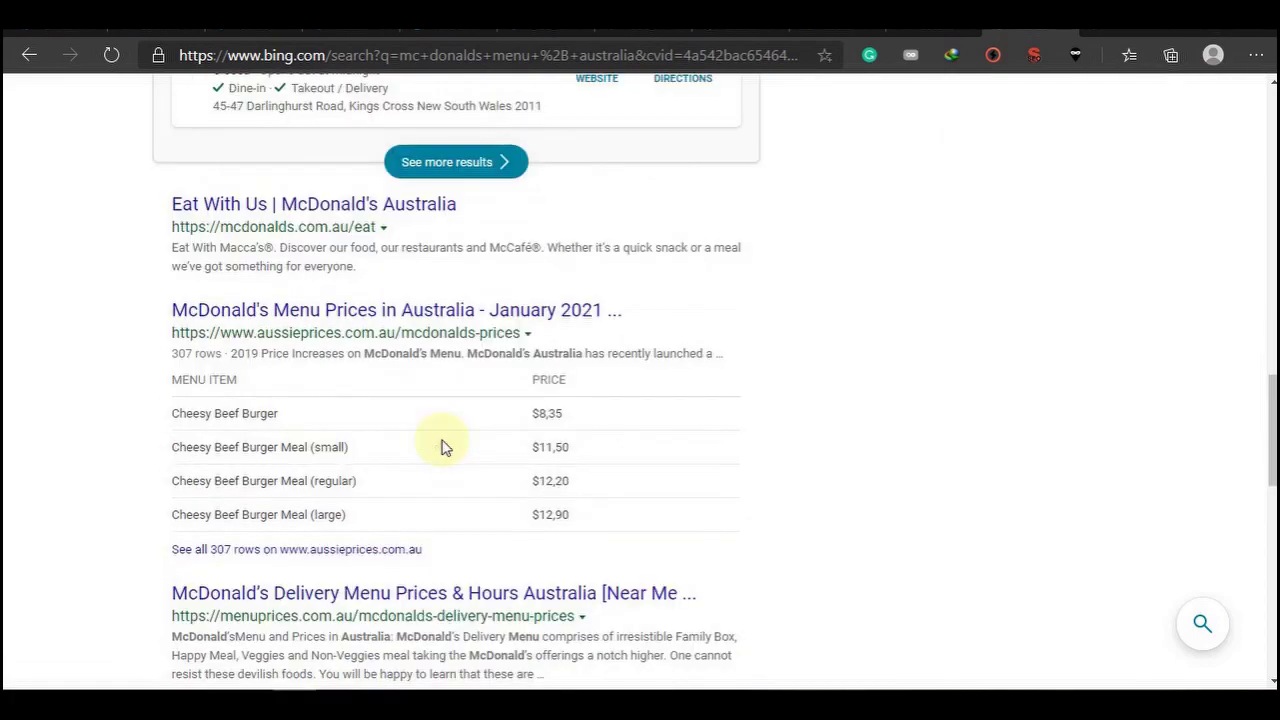
scroll(445, 447, "up", 15)
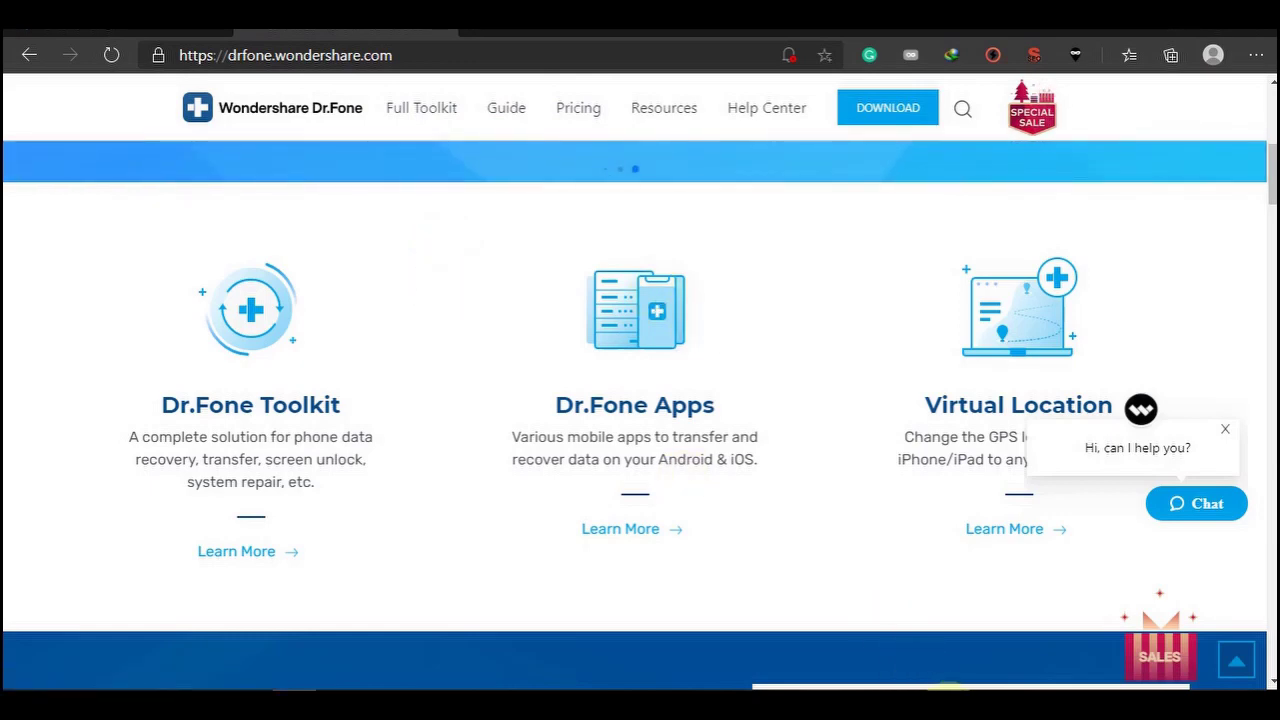
Switch to 3uTools with the iPhone connected, dismiss the connection reminder, and open the VirtualLocation tool
left_click(948, 688)
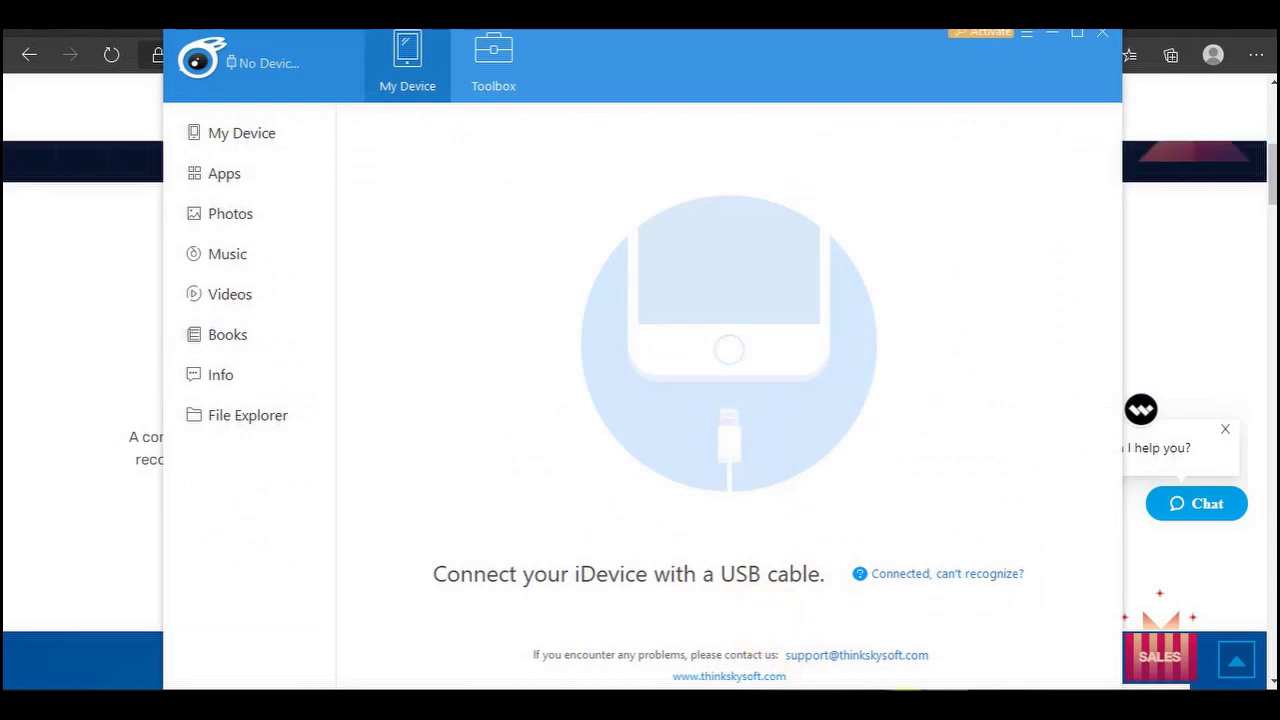
left_click(880, 615)
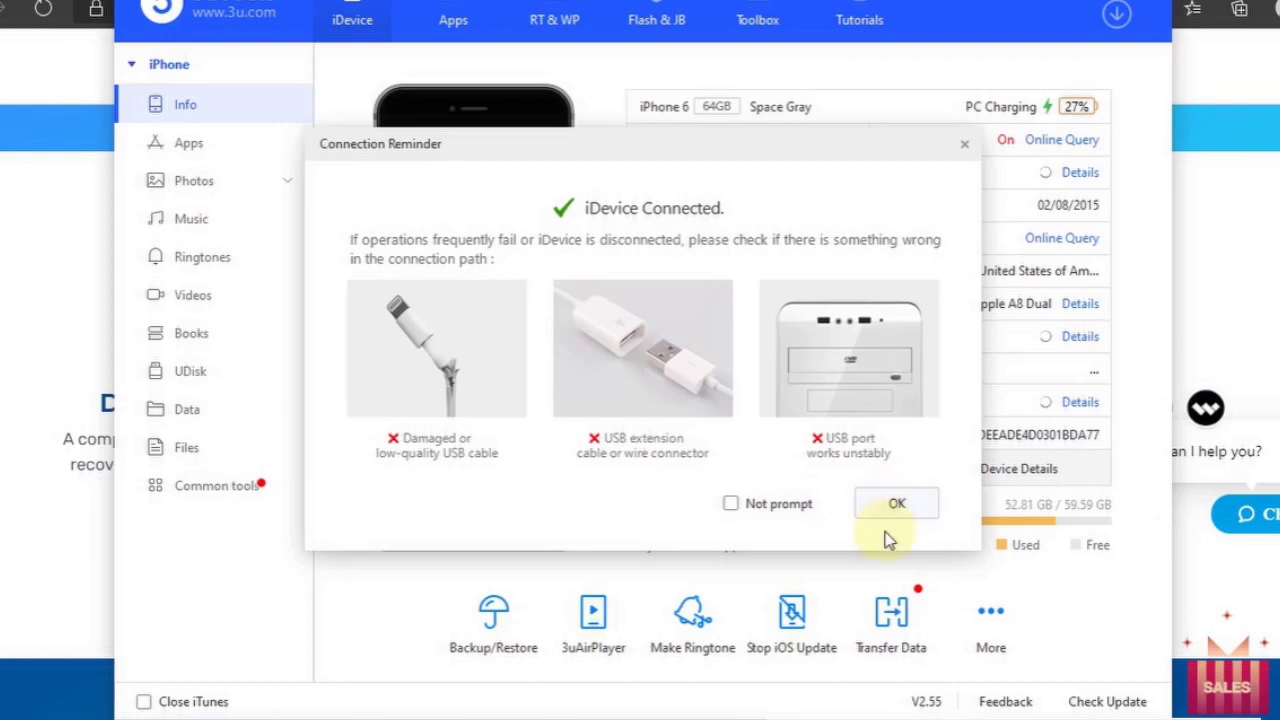
left_click(887, 512)
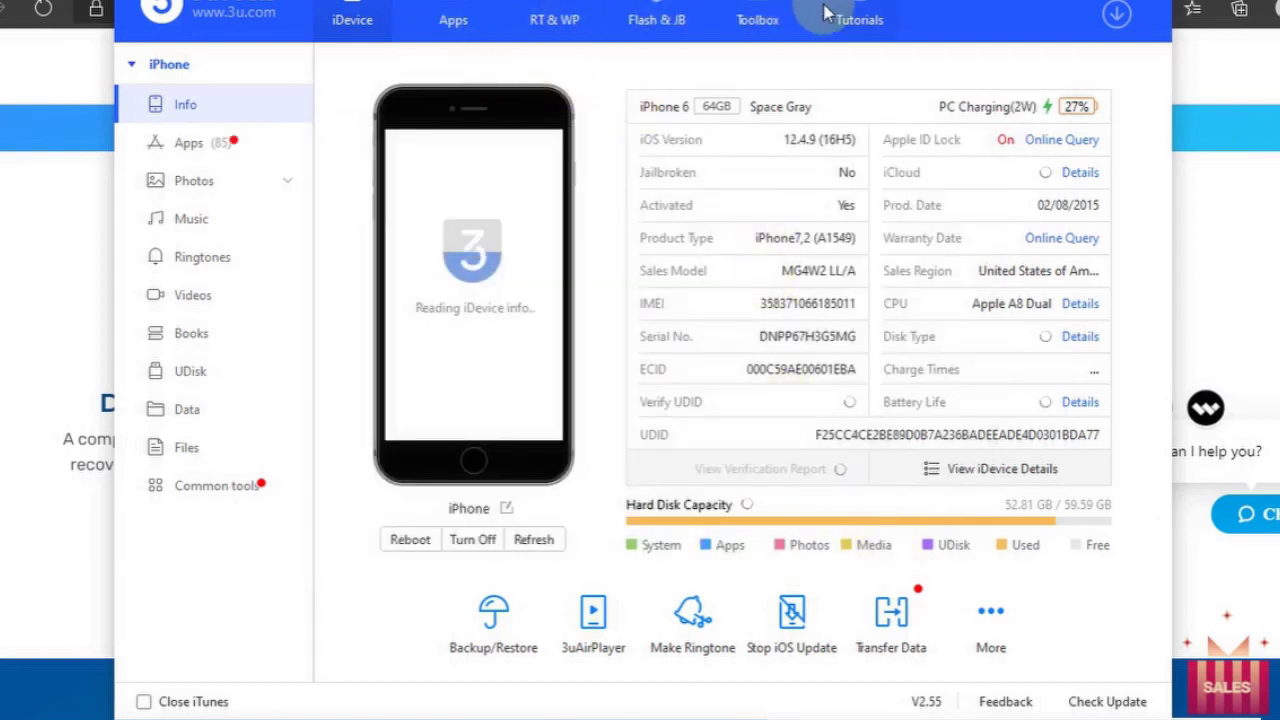
left_click(752, 14)
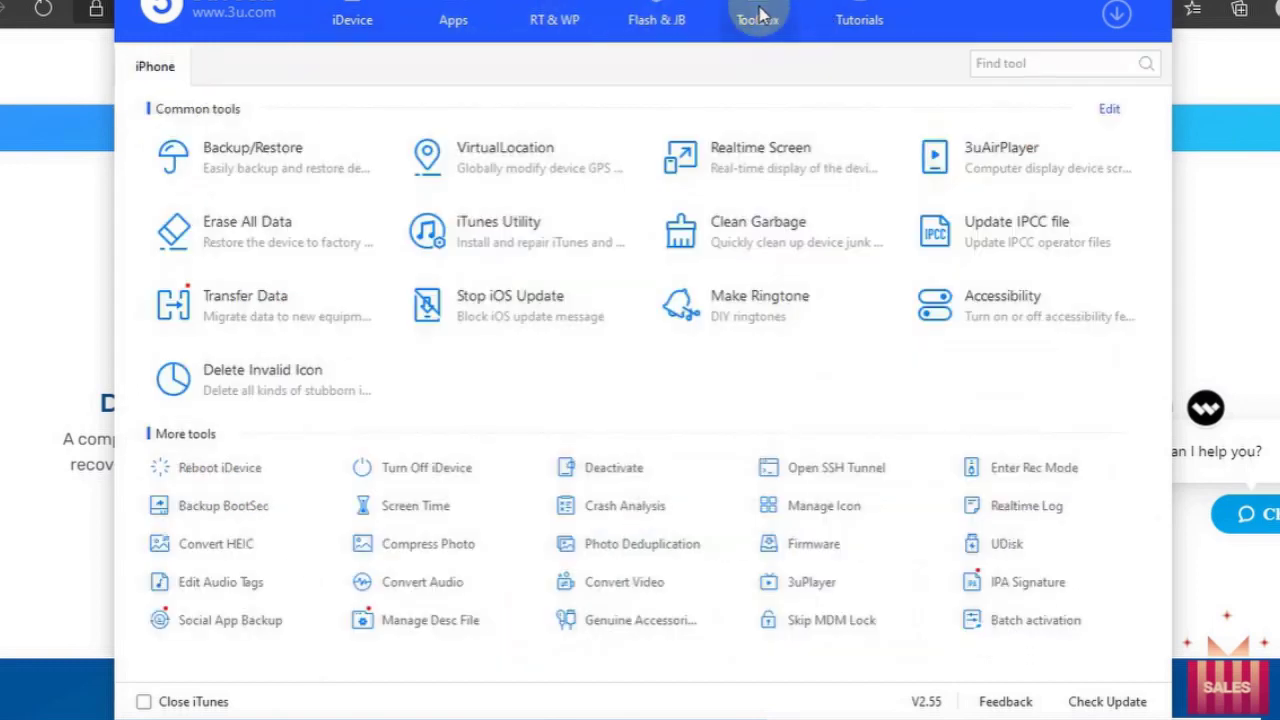
left_click(503, 163)
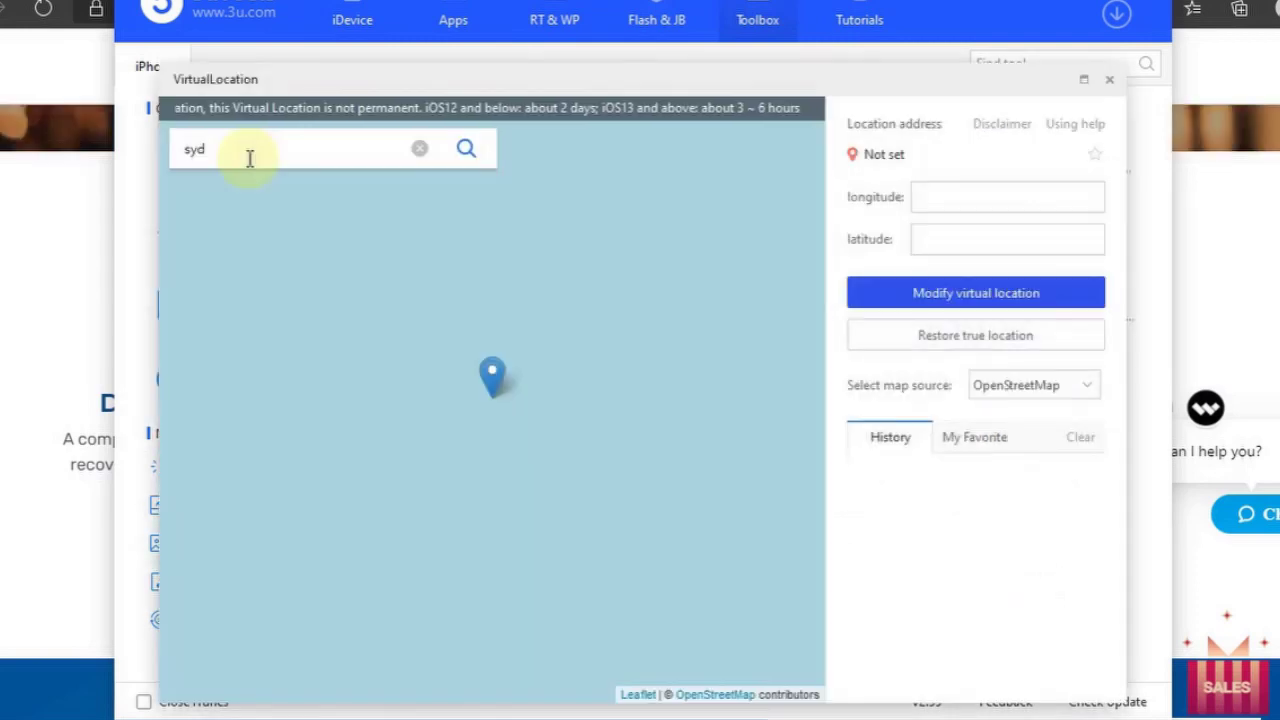
Search for "sydney", choose Sydney, New South Wales, Australia, and move the map marker just north of the city
type("ney")
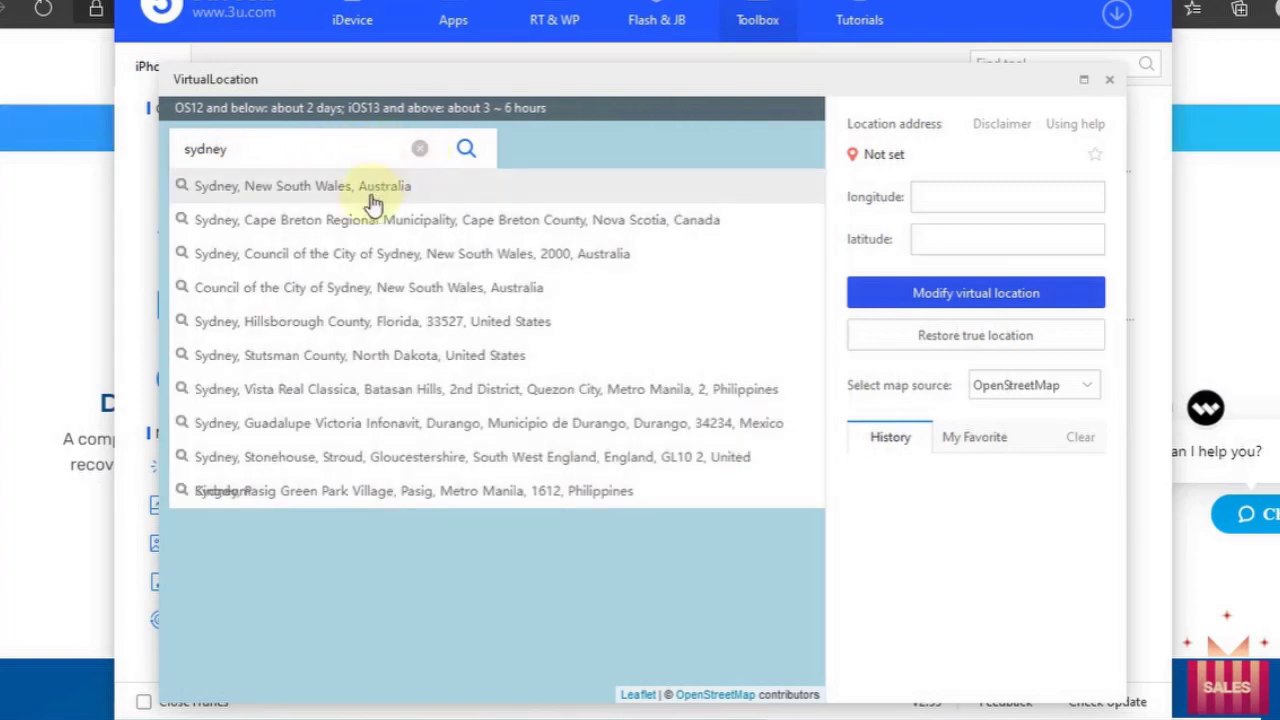
left_click(371, 195)
left_click(491, 375)
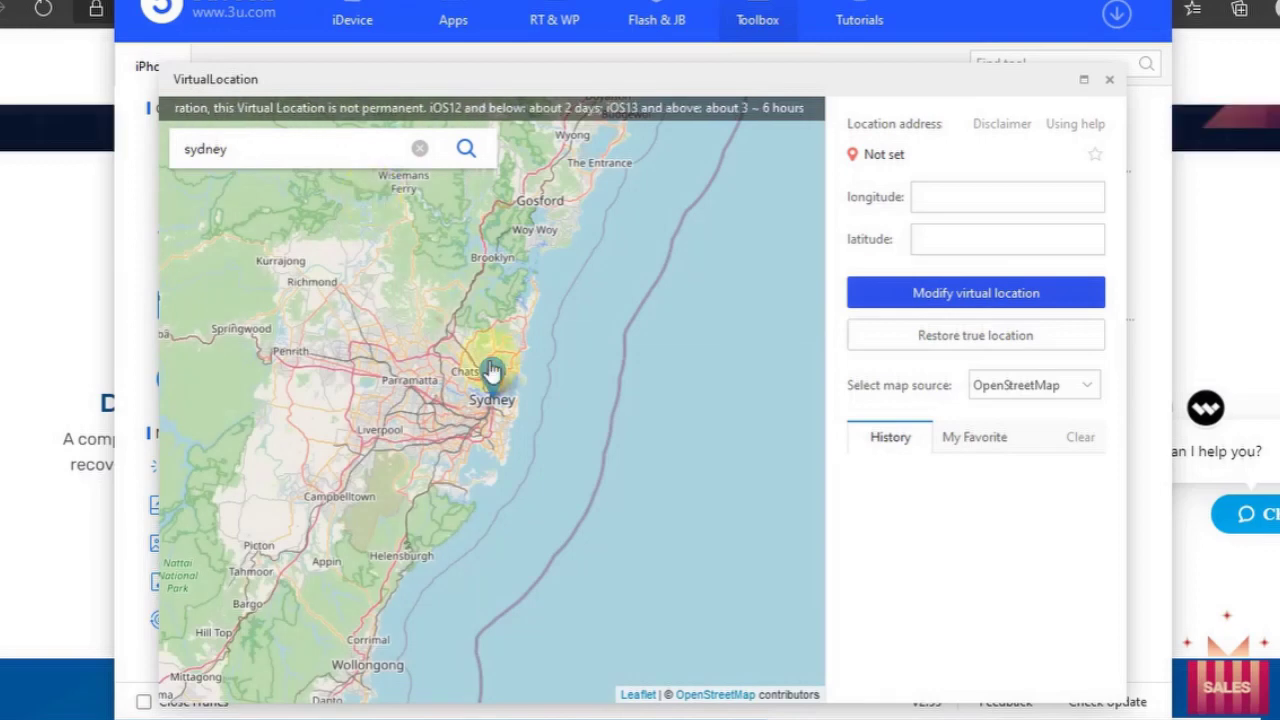
left_click_drag(491, 385, 480, 426)
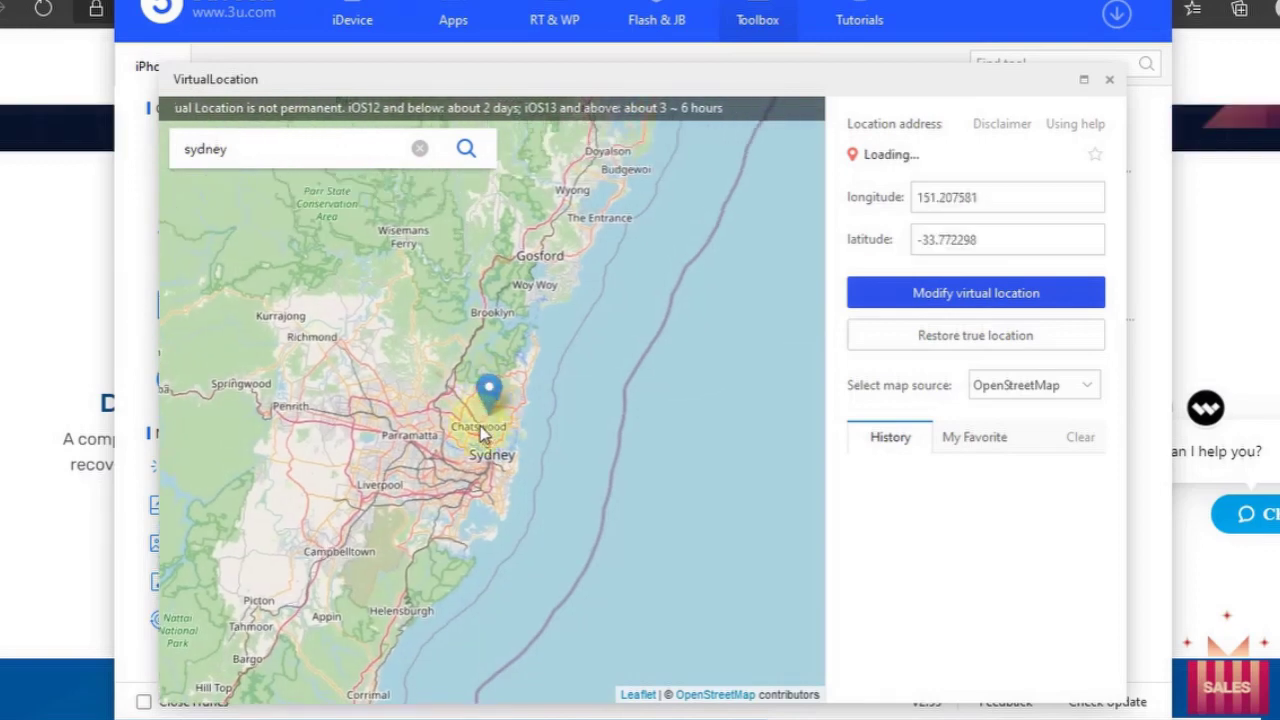
Reposition the marker at Chatswood, longitude 151.195908 and latitude -33.791702, and apply it as the iPhone's virtual location
scroll(478, 460, "down", 1)
scroll(478, 460, "up", 3)
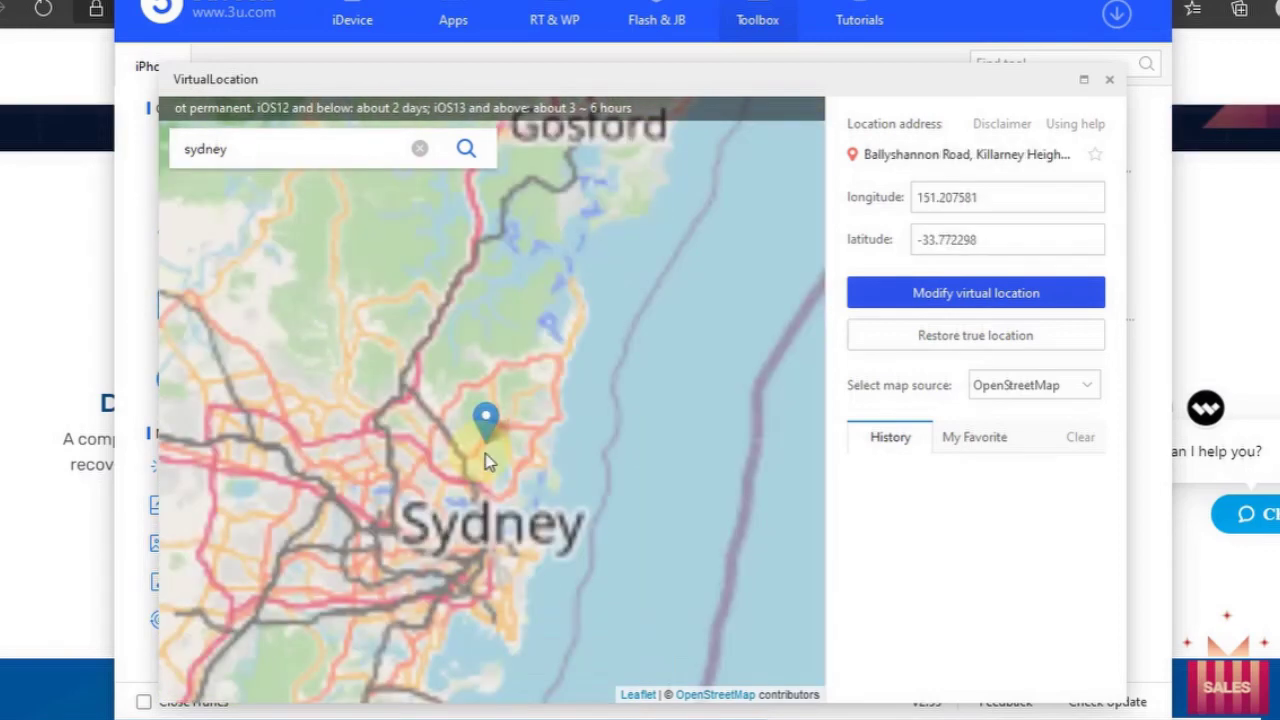
left_click(560, 485)
left_click(1005, 300)
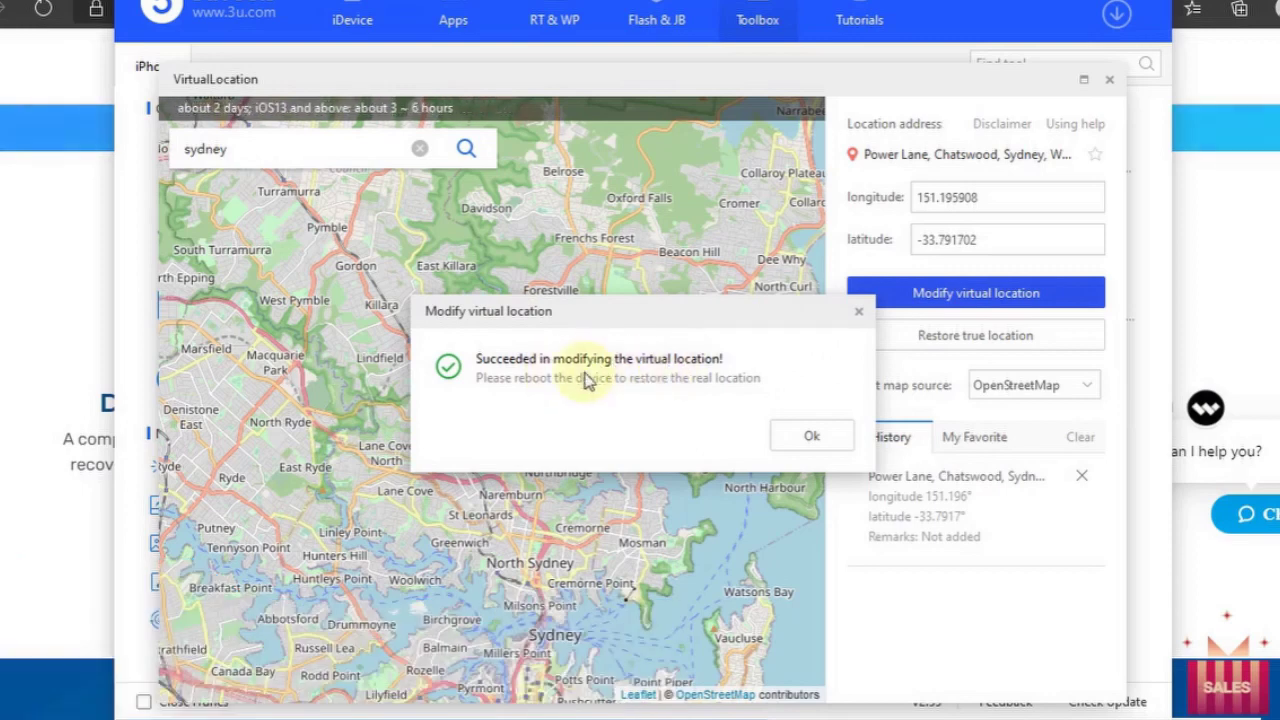
left_click(808, 437)
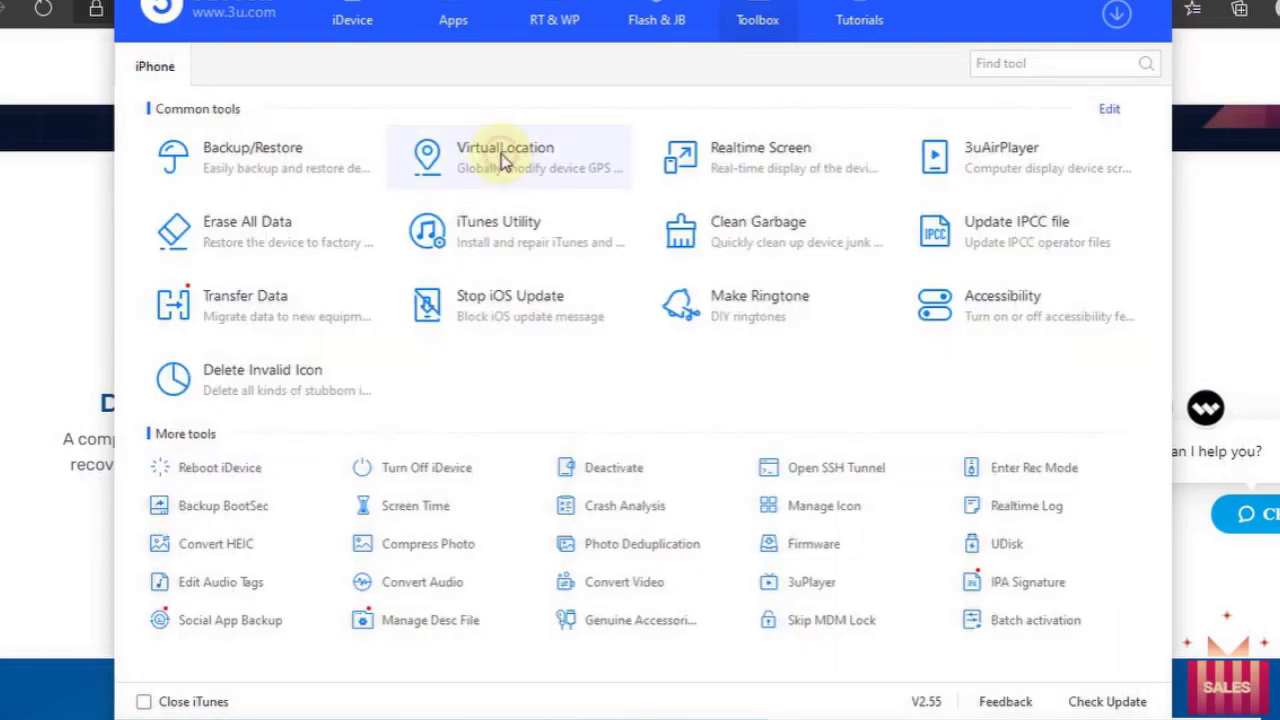
Reopen VirtualLocation, find Sydney, New South Wales, Australia again with "sydney", and place the marker slightly north of the city
left_click(505, 160)
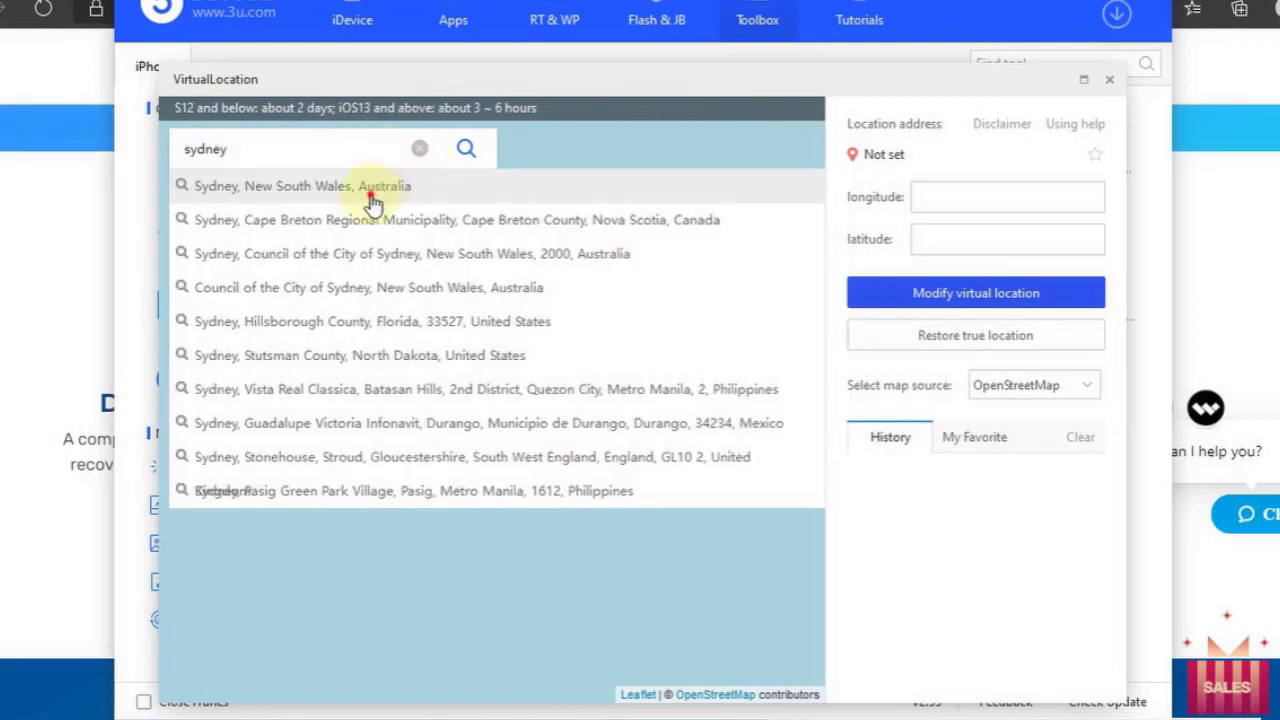
left_click(371, 194)
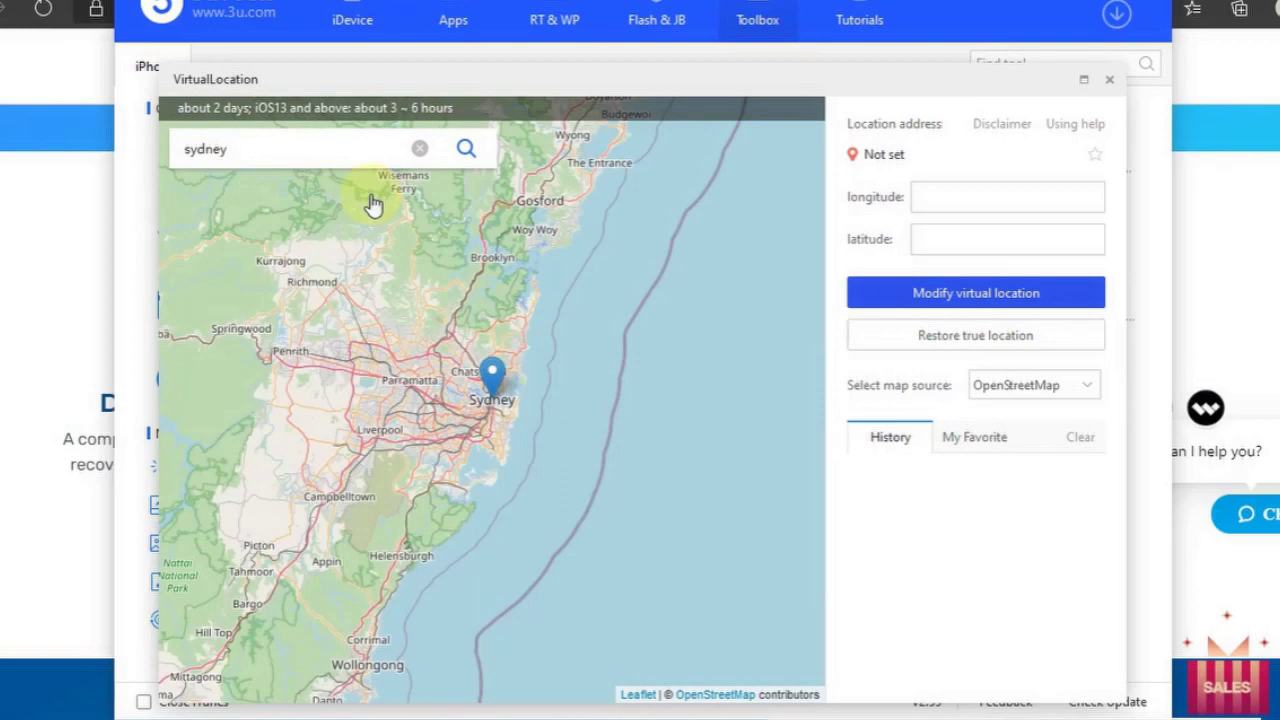
left_click(491, 375)
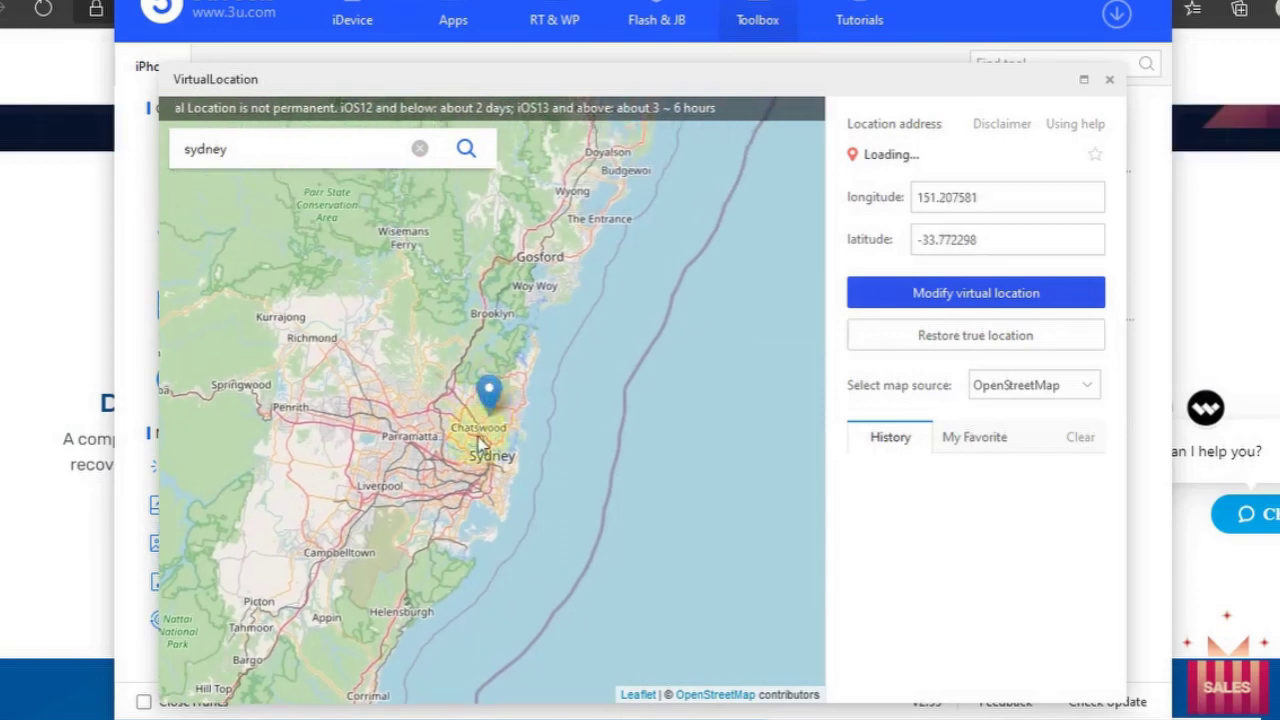
Refine the marker position to Power Lane, Chatswood, and modify the iPhone's virtual location to longitude 151.195908, latitude -33.791702
scroll(486, 420, "down", 1)
scroll(478, 462, "down", 1)
scroll(478, 462, "up", 3)
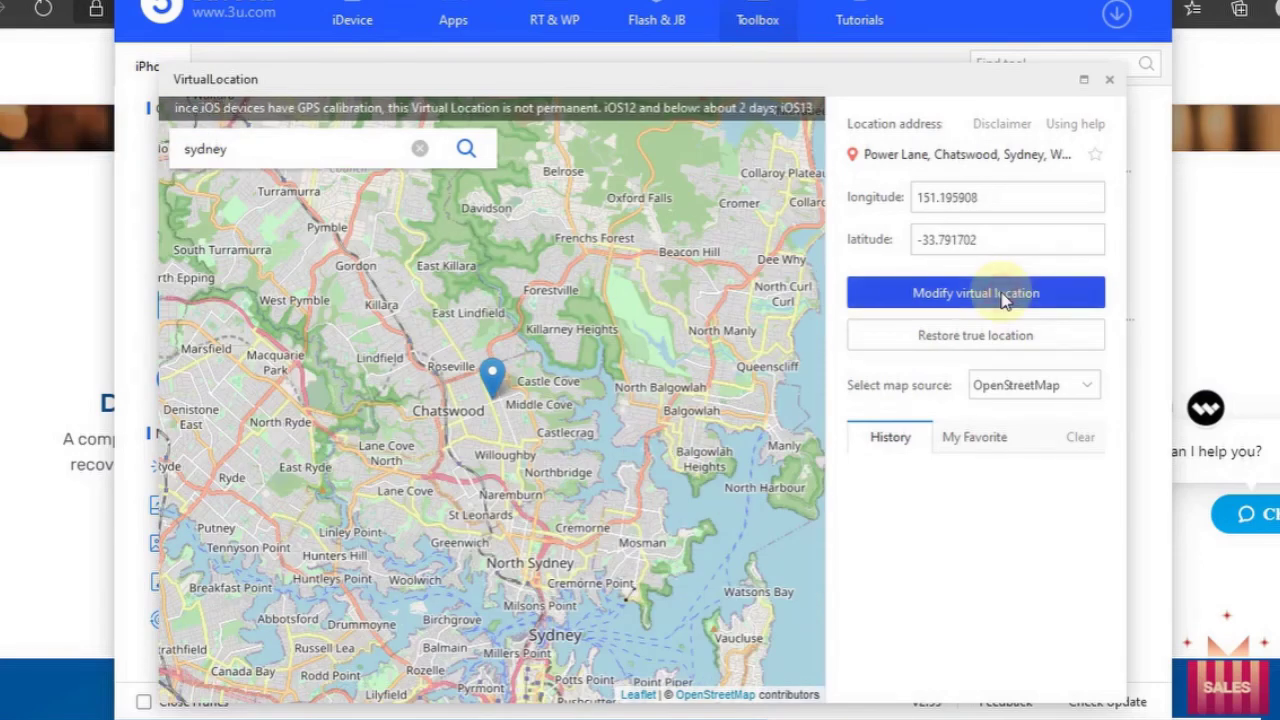
left_click(1005, 300)
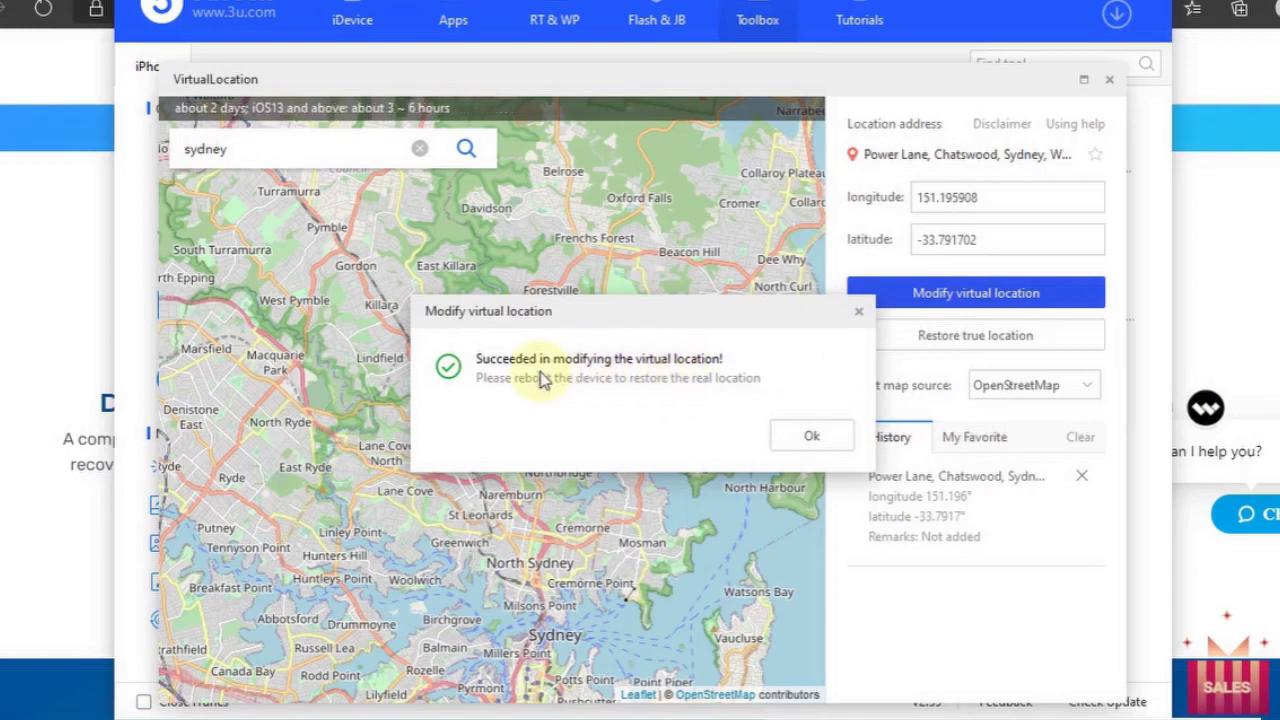
left_click(810, 438)
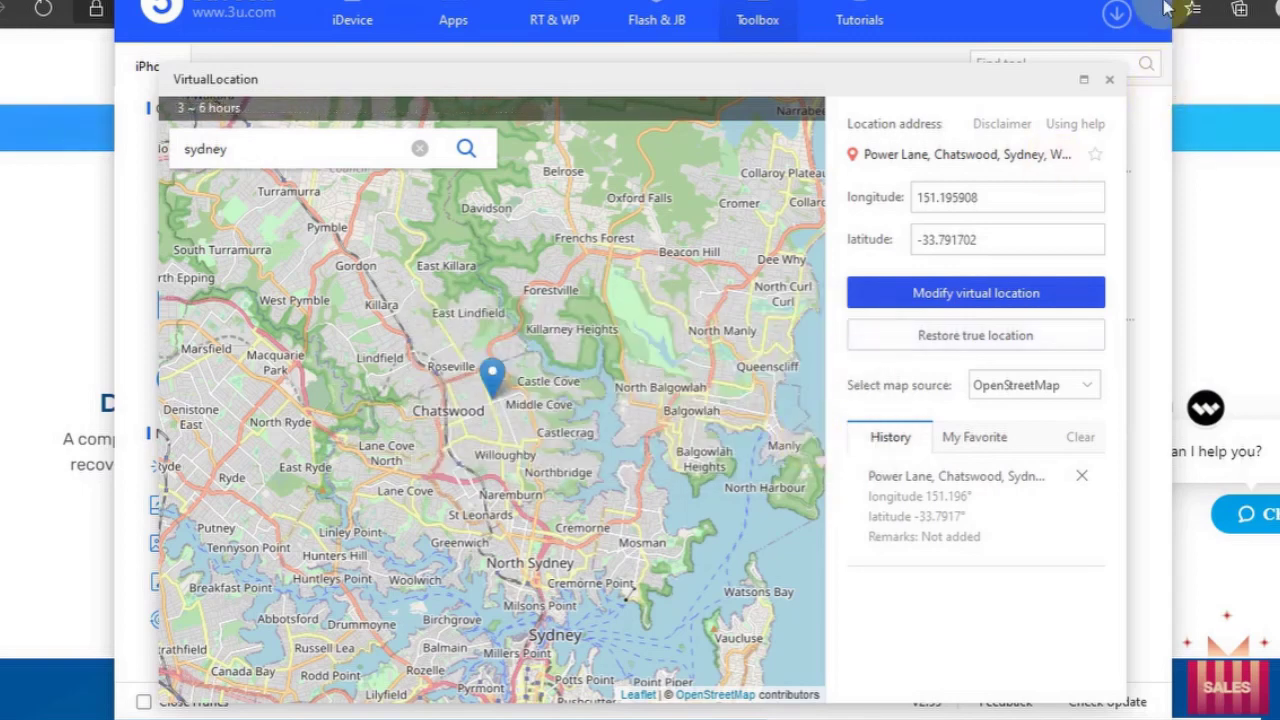